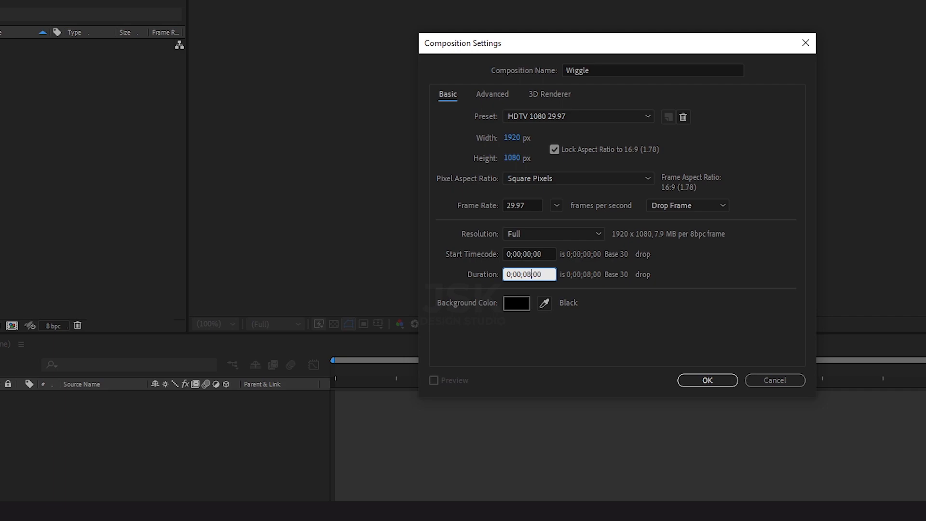
Step: Create the 8-second Wiggle composition at HDTV 1080 29.97 and add a text layer reading "Wiggle"
left_click(707, 381)
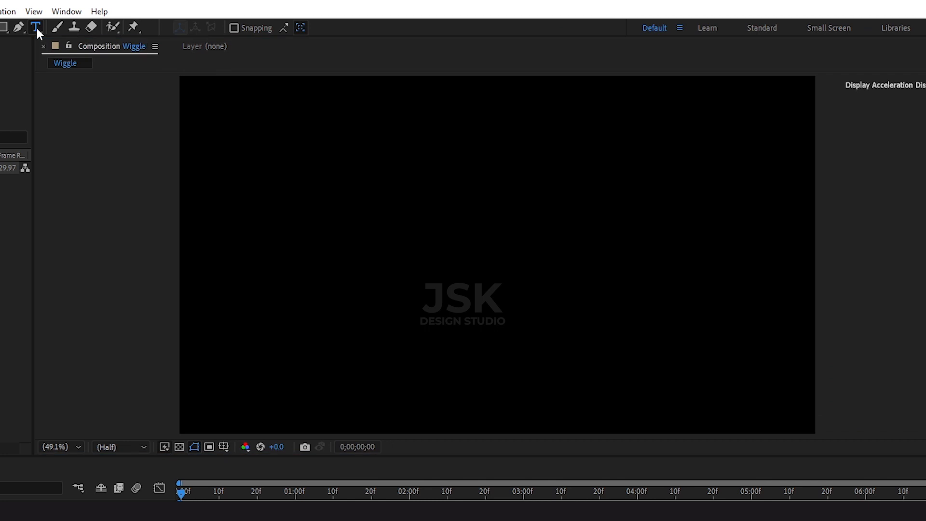
left_click(159, 27)
left_click(353, 170)
type("Wiglle")
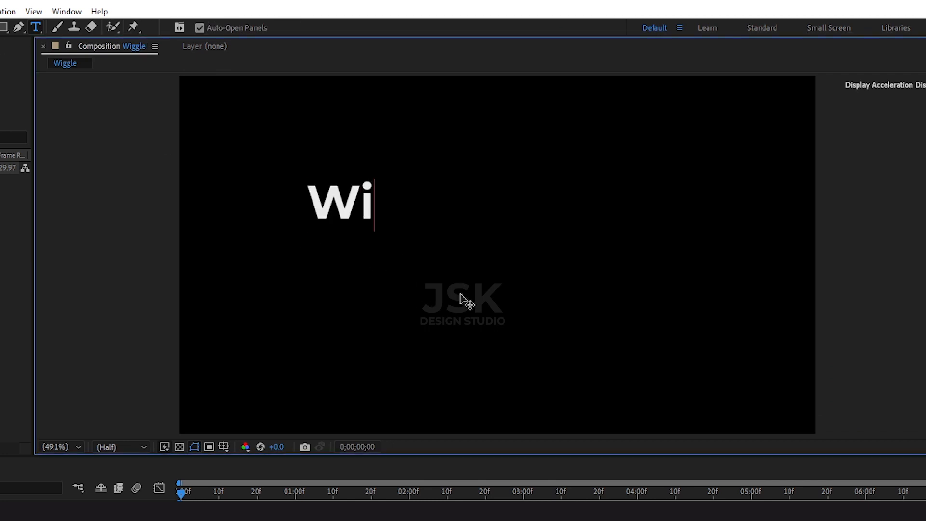
key("BackSpace")
key("BackSpace")
key("BackSpace")
key("BackSpace")
key("BackSpace")
type("iggle")
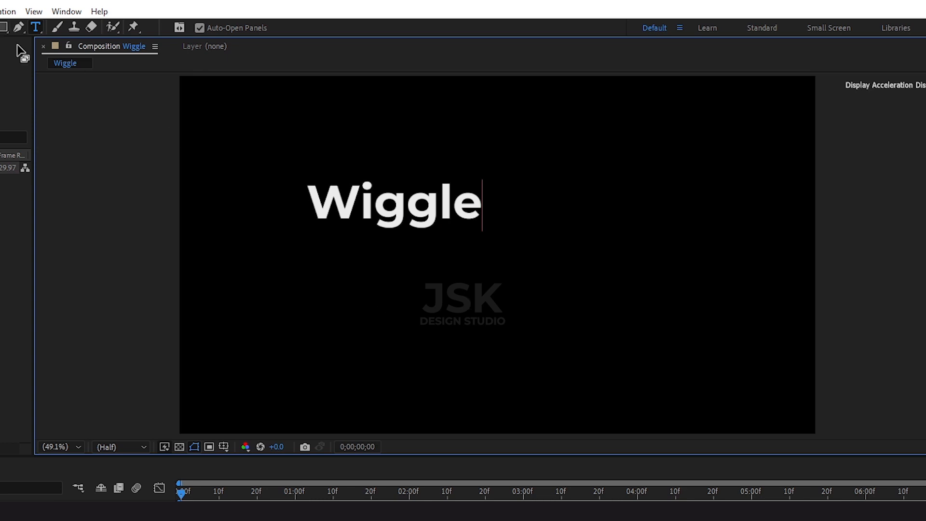
left_click(1, 27)
Step: Set the font size of the Wiggle text to 160 px
left_click(812, 203)
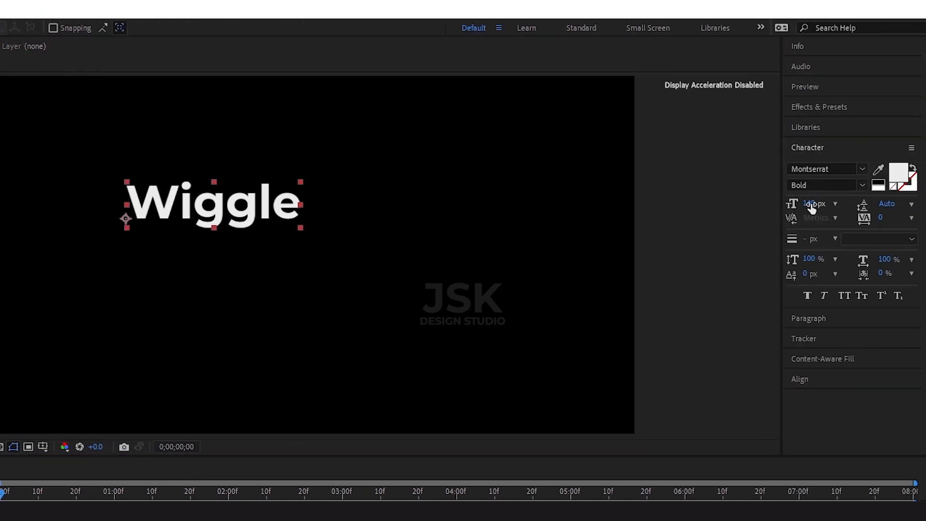
type("160")
key("Return")
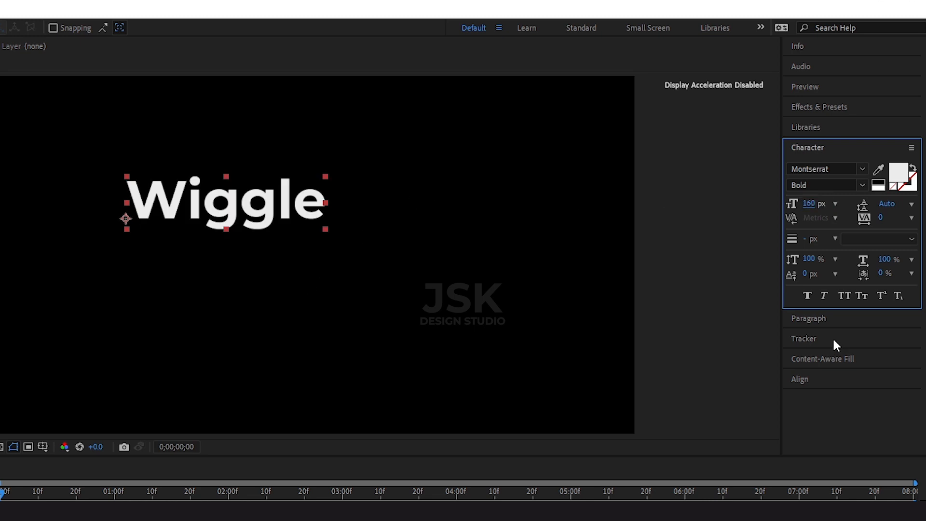
Step: Centre the Wiggle text horizontally and vertically in the composition
left_click(805, 378)
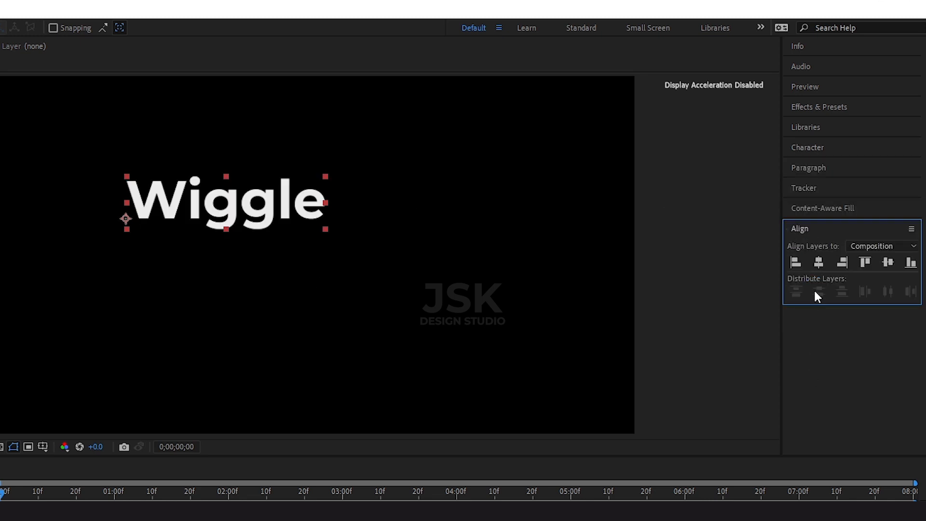
left_click(819, 262)
left_click(889, 263)
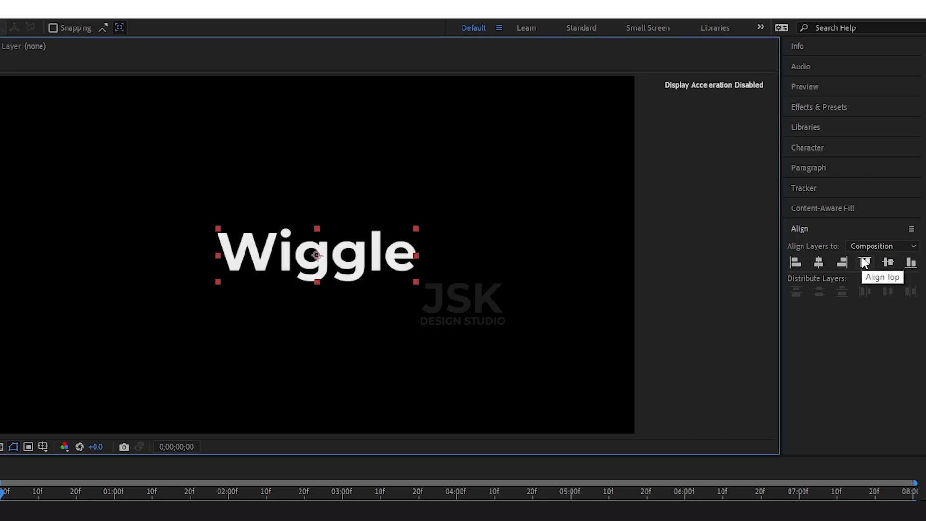
left_click(857, 263)
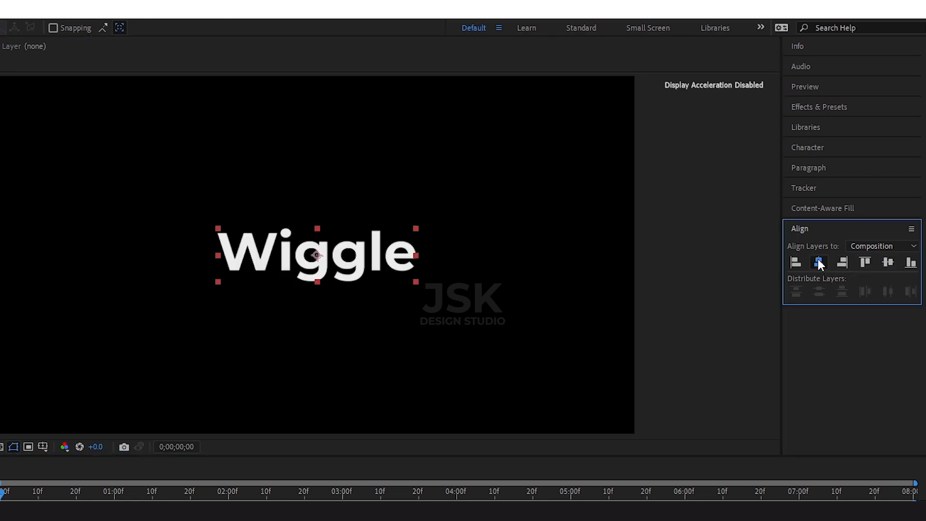
Step: Choose Montserrat Bold as the font of the Wiggle text
left_click(815, 148)
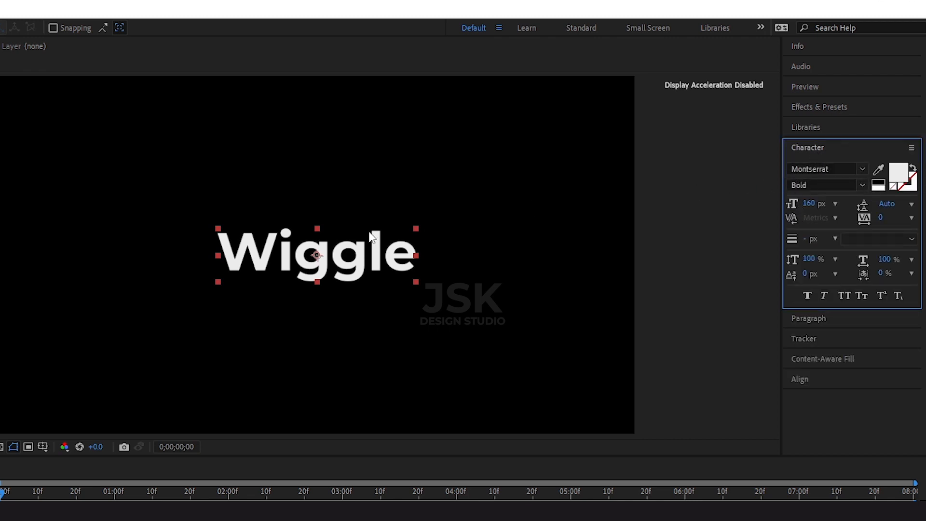
left_click(844, 168)
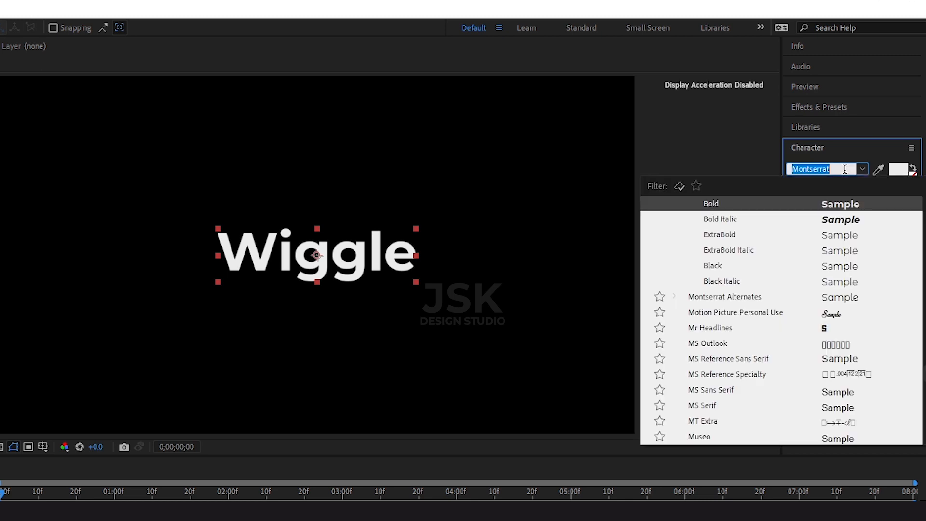
left_click(708, 205)
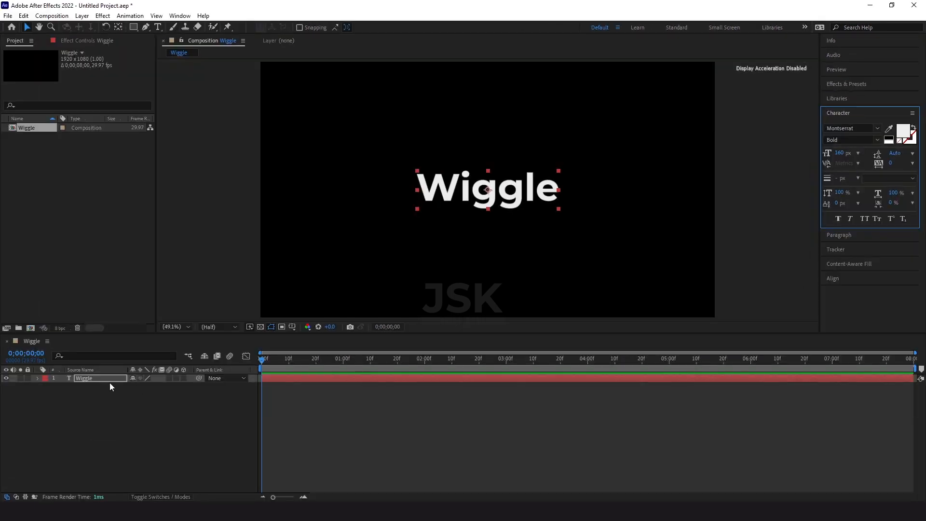
Step: Expand the Wiggle text layer and add a Position animator to it
left_click(37, 378)
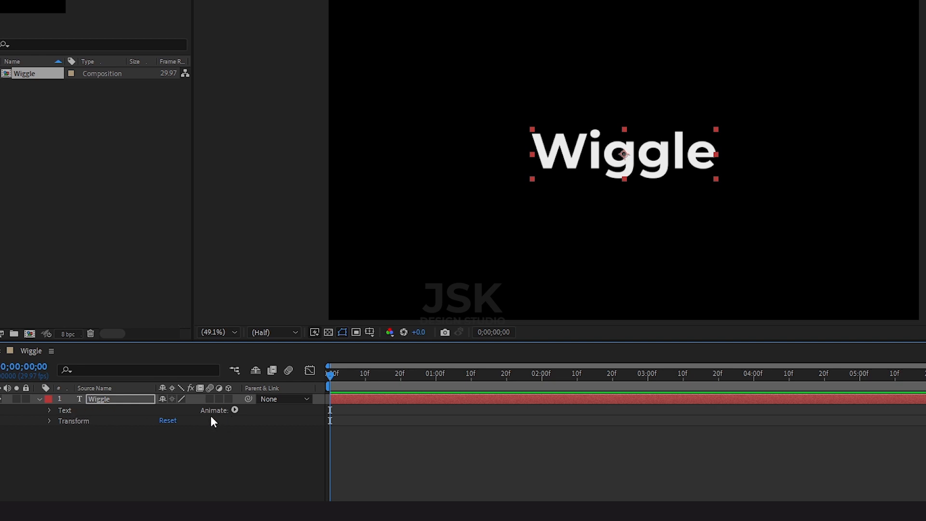
left_click(235, 410)
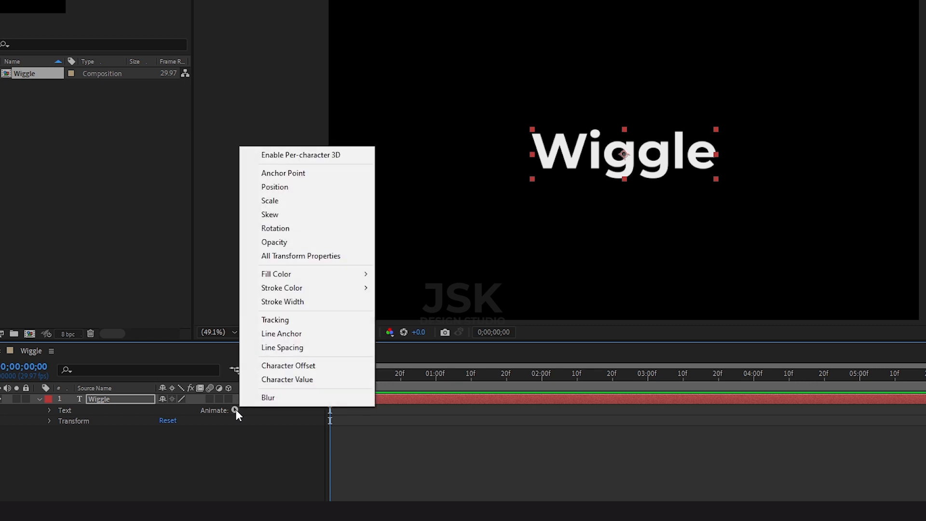
left_click(301, 187)
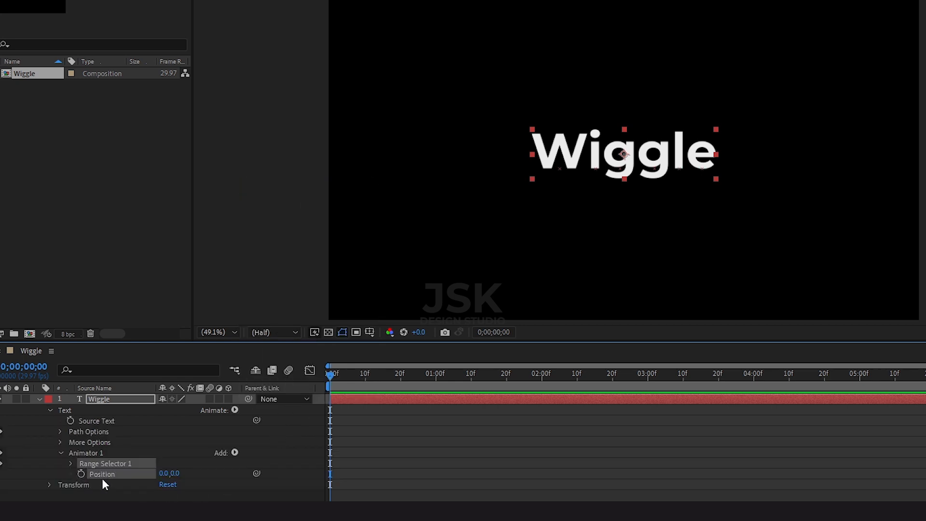
Step: Set the text animator's Position to 5, 10
left_click(165, 475)
type("5")
left_click(197, 480)
left_click(178, 474)
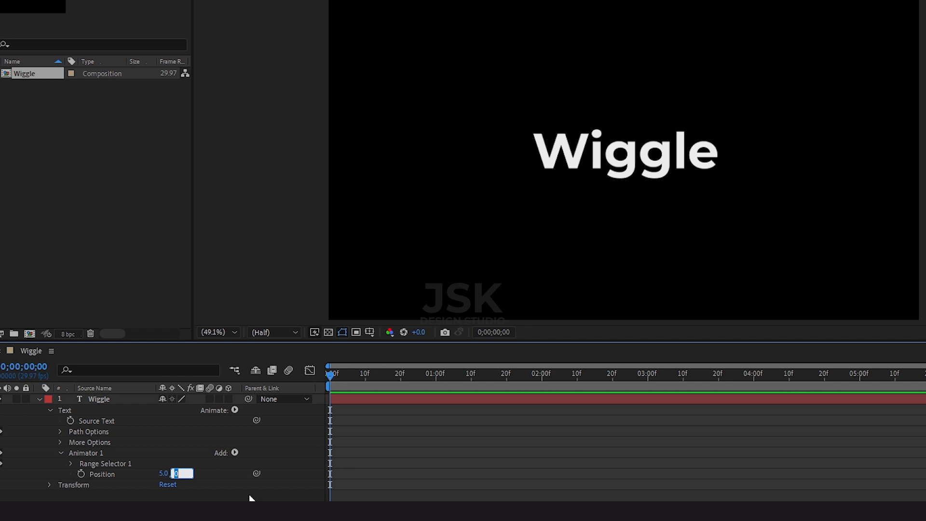
type("10")
key("Return")
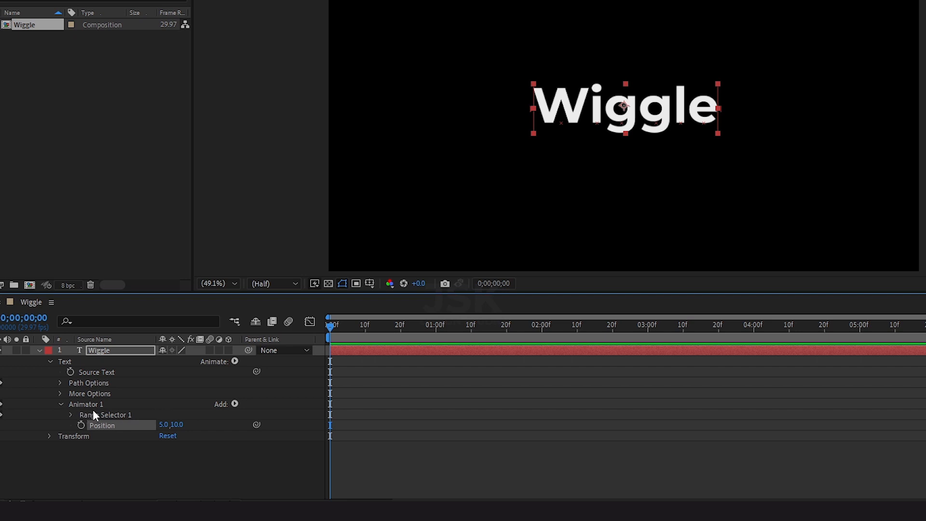
Step: Add a Wiggly selector to the text layer's Position animator
left_click(235, 404)
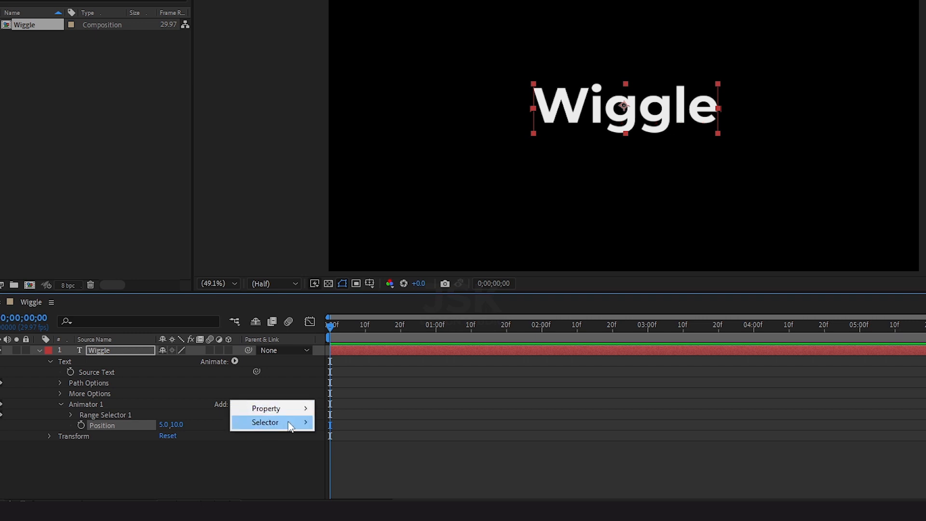
mouse_move(289, 425)
left_click(357, 436)
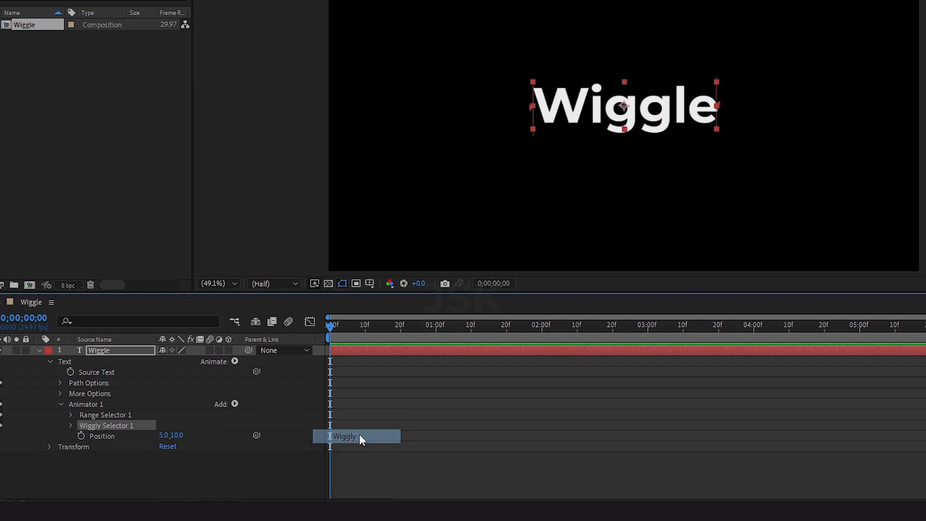
Step: Set the Wiggly selector's Wiggles/Second to 1 and its Correlation to 0%
left_click(71, 425)
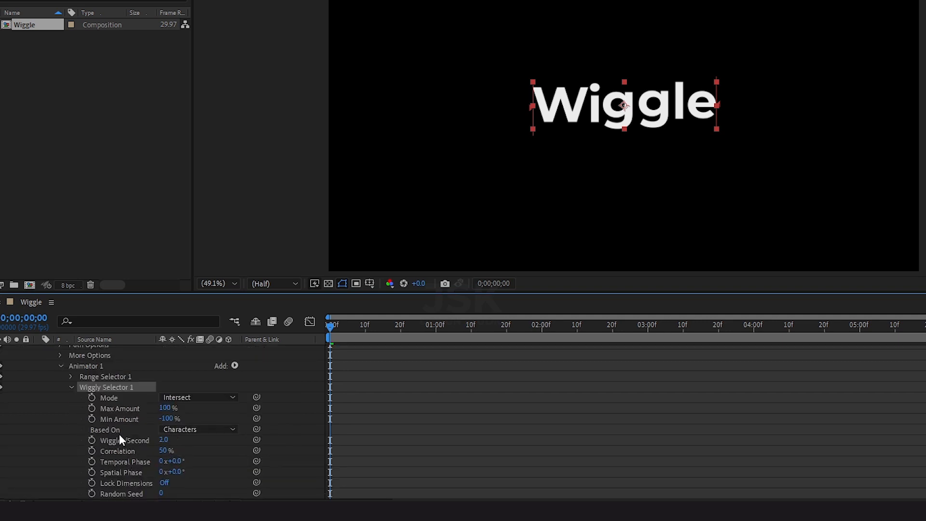
left_click(165, 443)
type("1")
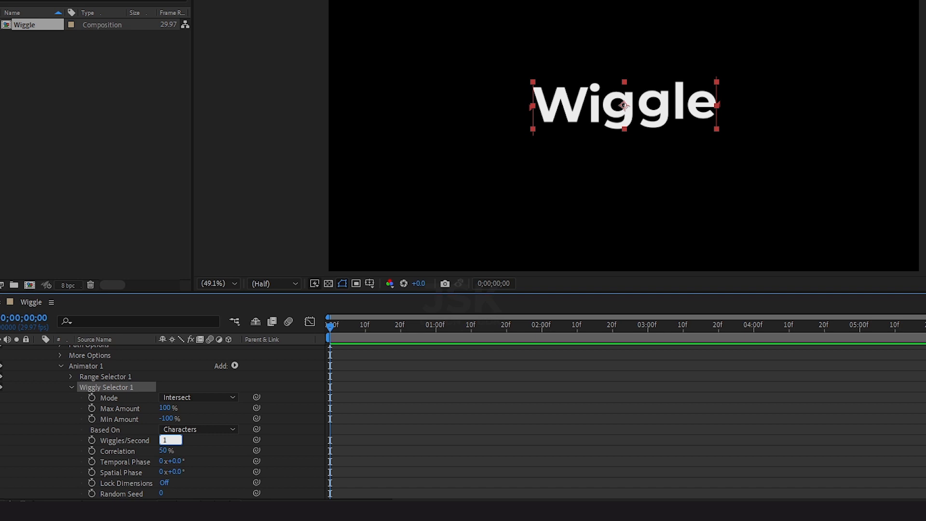
key("Return")
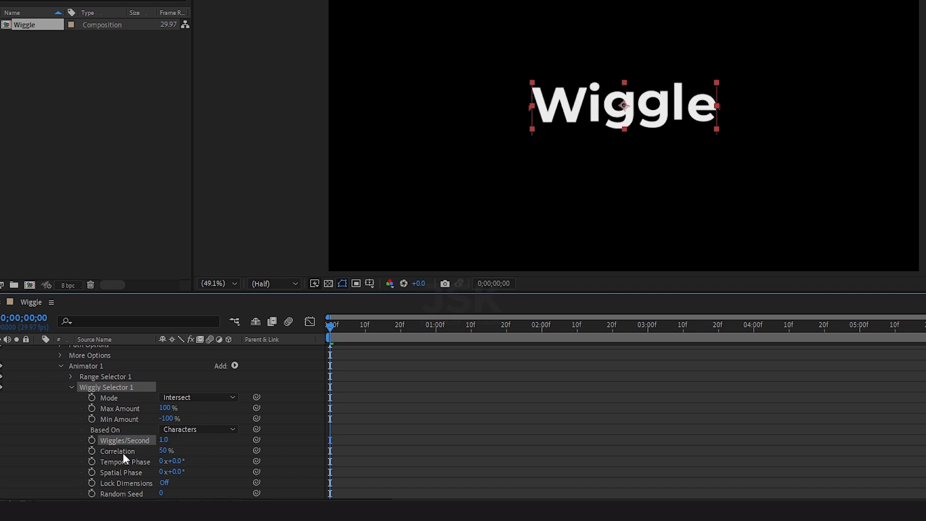
left_click(163, 450)
type("0")
key("Return")
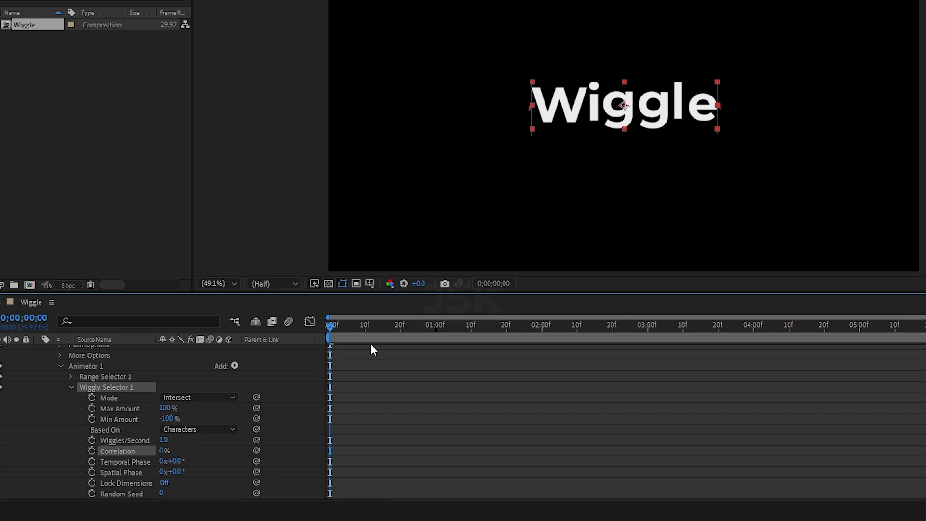
Step: Preview the wiggle animation of the letters from the first frame, viewed at 100% magnification
key("space")
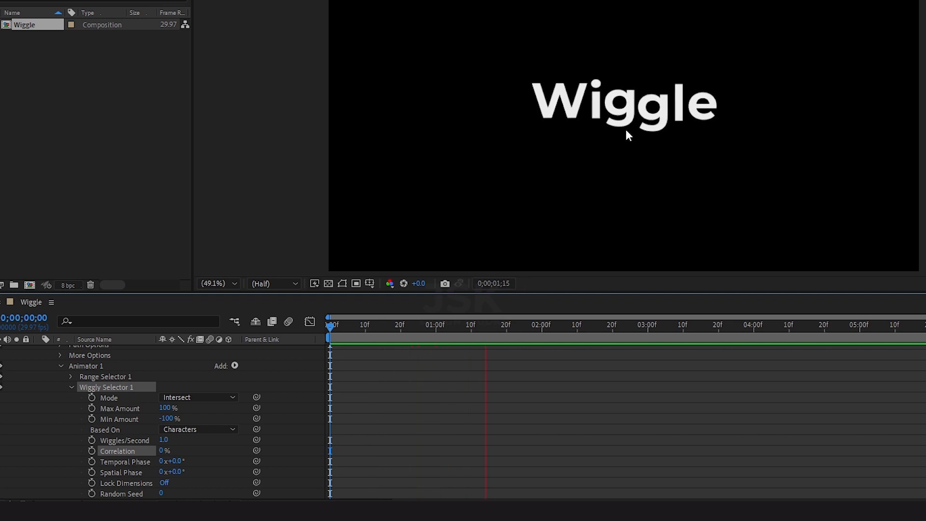
key("space")
scroll(618, 130, "up", 1)
scroll(618, 131, "up", 2)
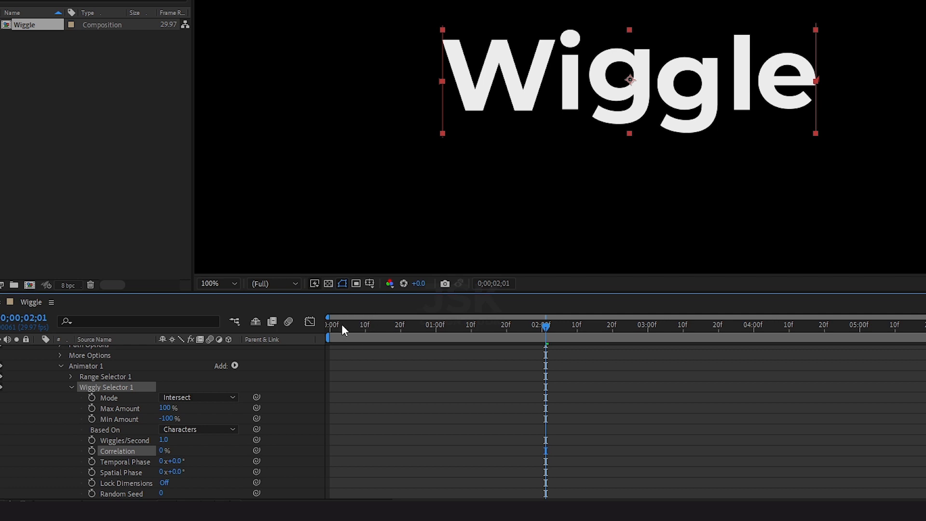
left_click_drag(343, 330, 310, 320)
key("space")
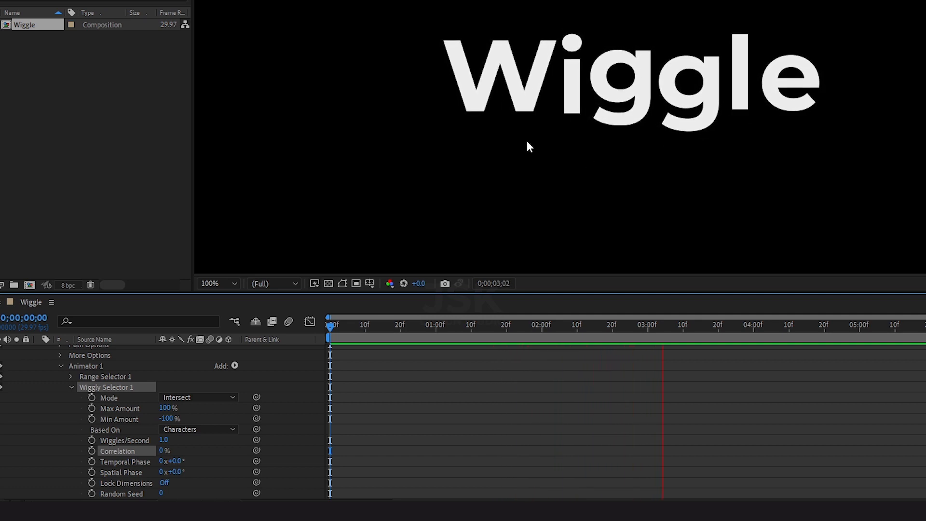
key("space")
Step: Set the Wiggly selector's Correlation to 100% and preview the animation from the start
left_click(161, 451)
type("100")
key("Return")
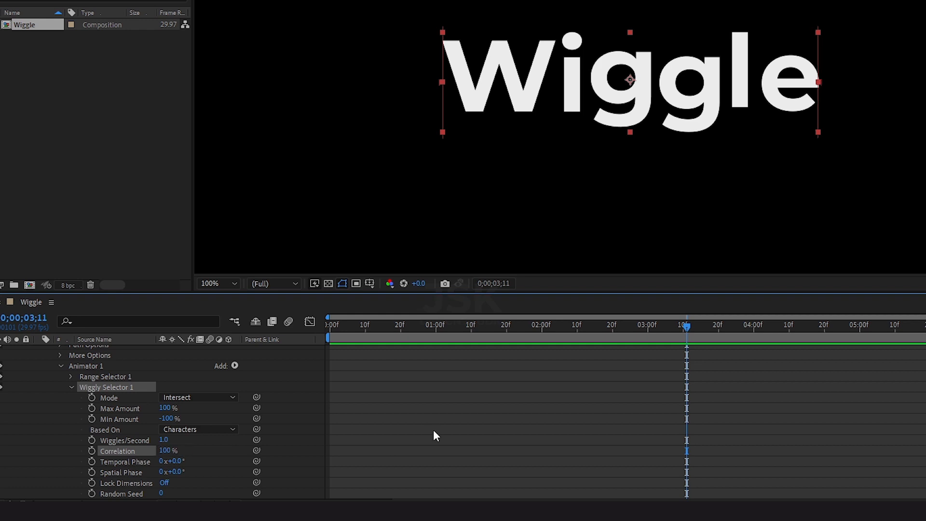
left_click_drag(351, 328, 329, 323)
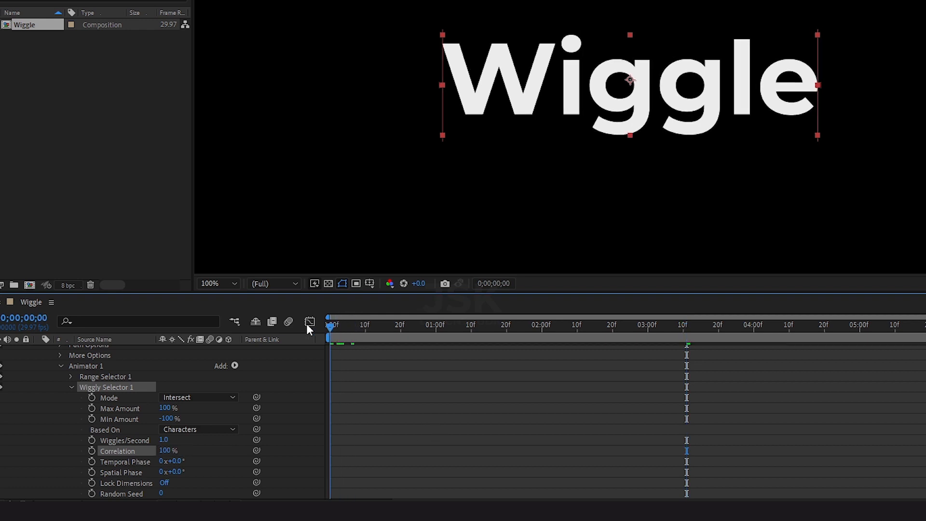
key("space")
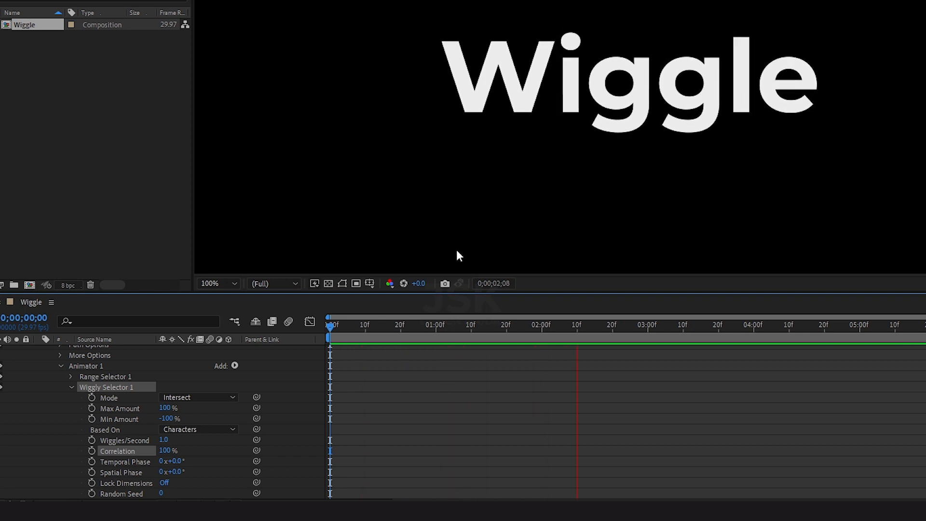
key("space")
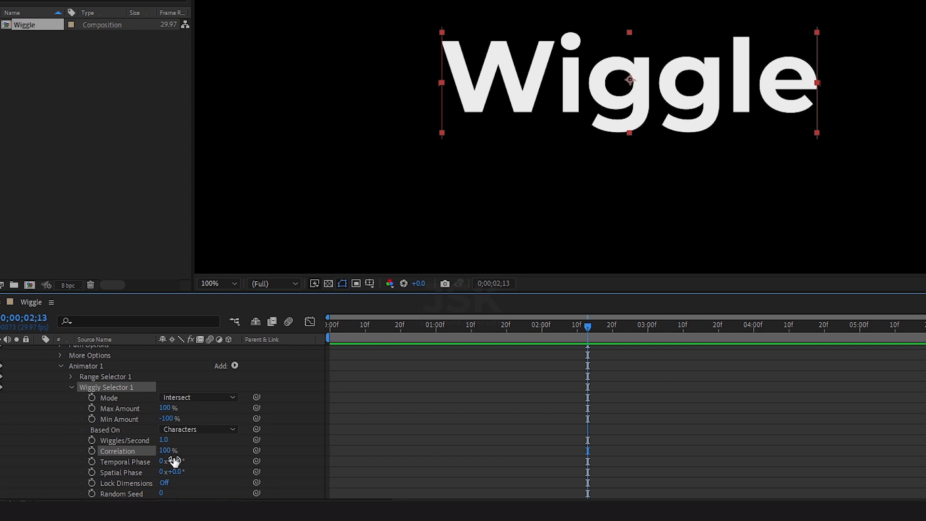
Step: Set the Wiggly selector's Correlation to 20% and play the animation from the first frame
left_click(165, 451)
type("20")
key("Return")
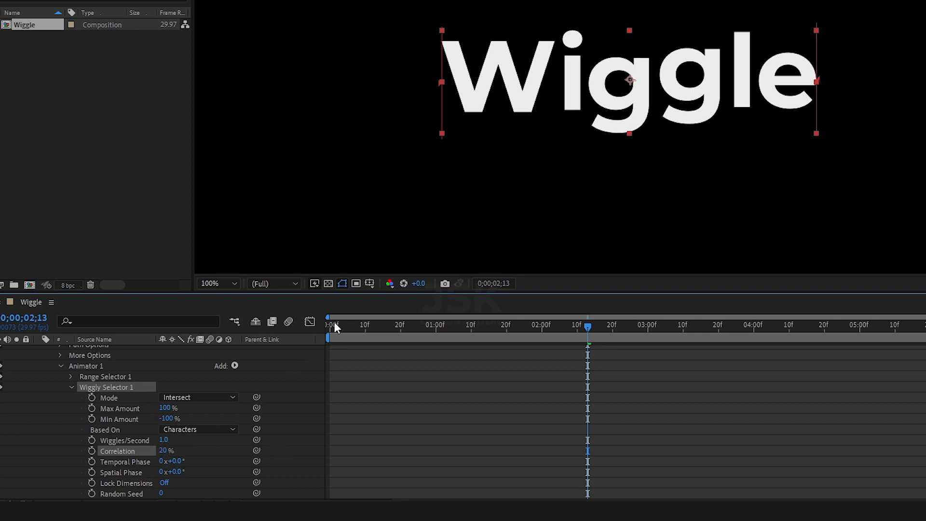
left_click(333, 323)
key("space")
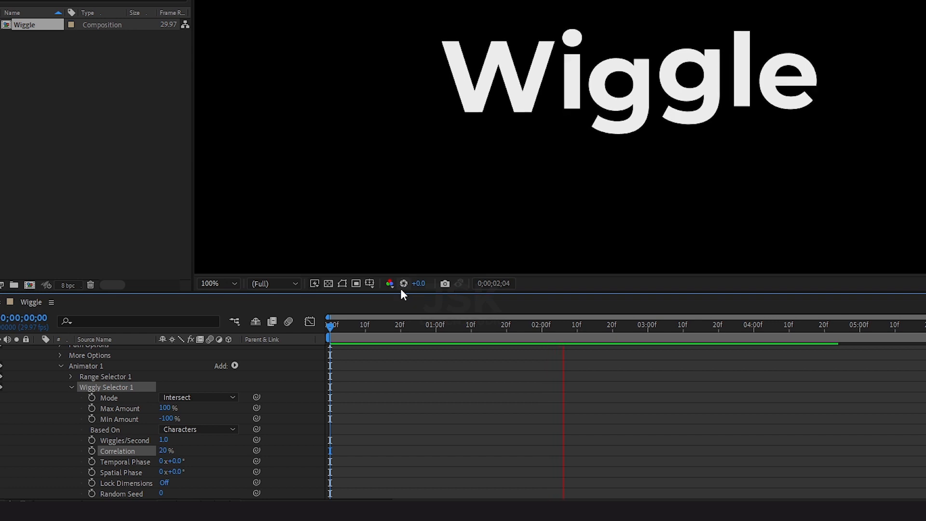
key("space")
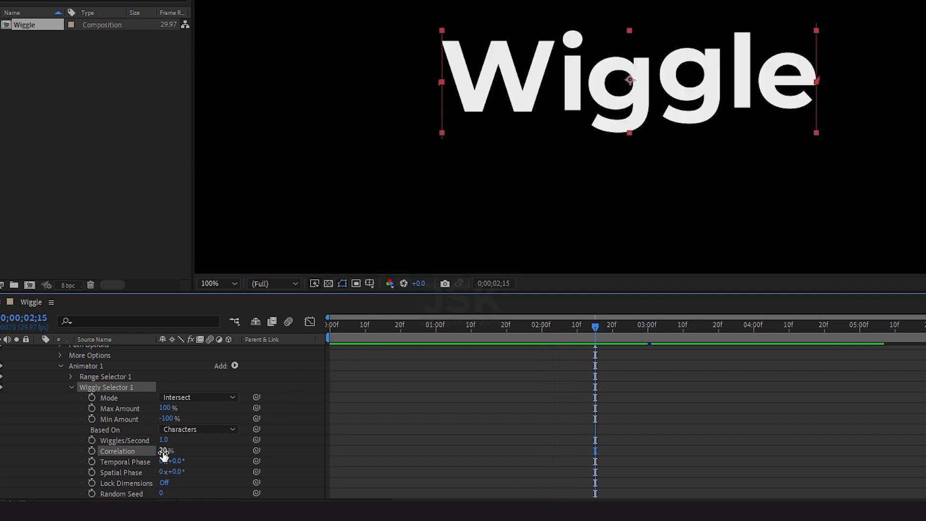
Step: Set the Wiggly selector's Correlation back to 0% and preview the letter movement from the start
left_click(164, 451)
type("0")
key("Return")
left_click(335, 326)
left_click(422, 361)
key("space")
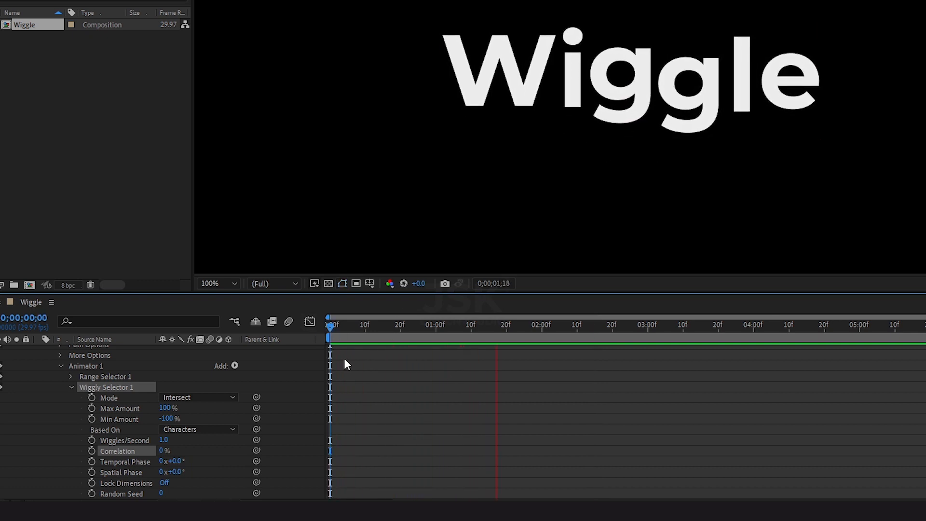
left_click(109, 451)
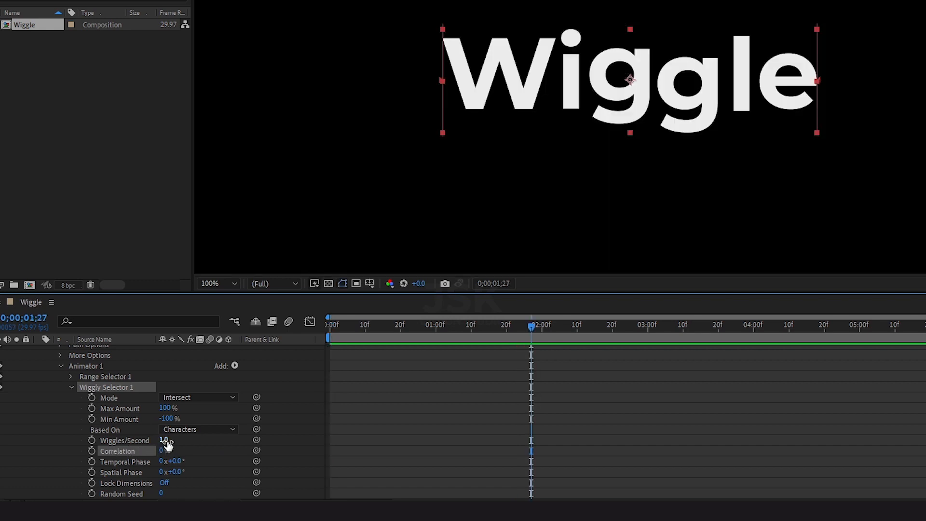
Step: Set the Wiggly selector's Wiggles/Second to 30
left_click(164, 440)
type("30")
key("Return")
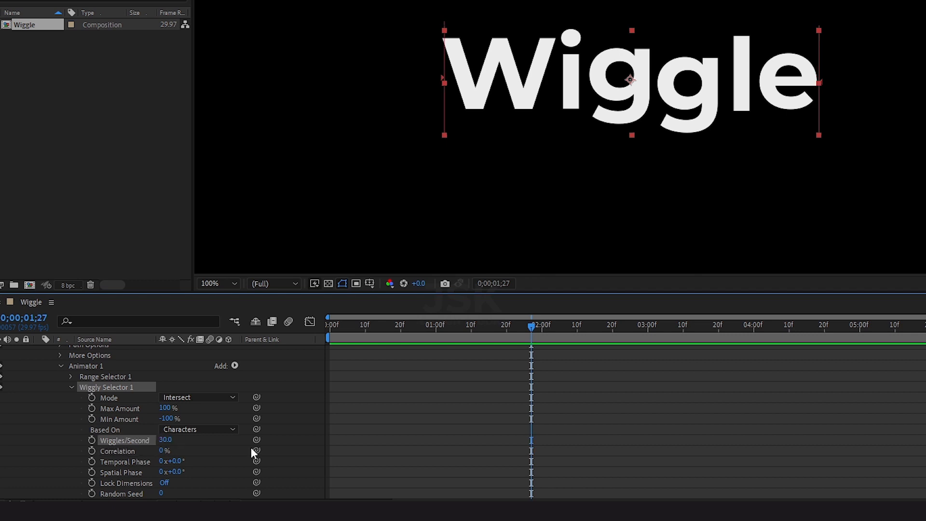
Step: Preview the faster letter wiggle from the first frame
left_click_drag(341, 326, 310, 325)
key("space")
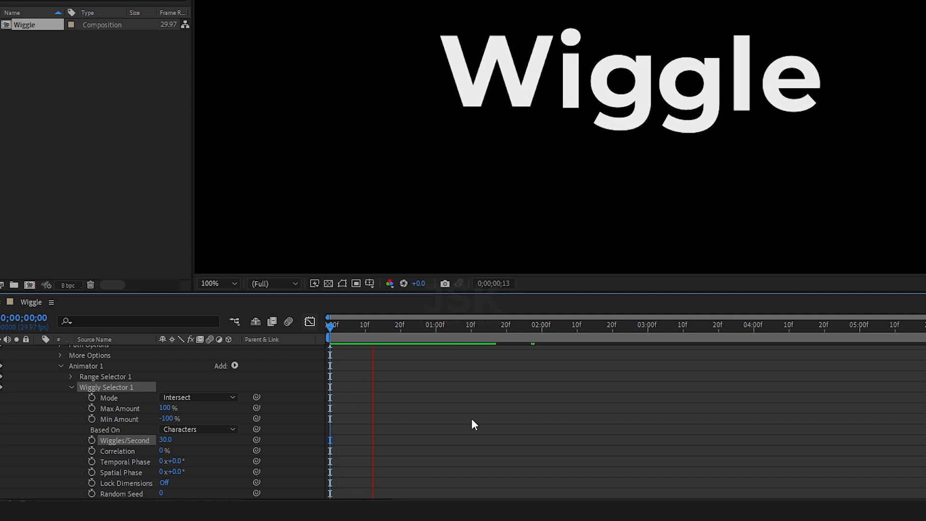
key("space")
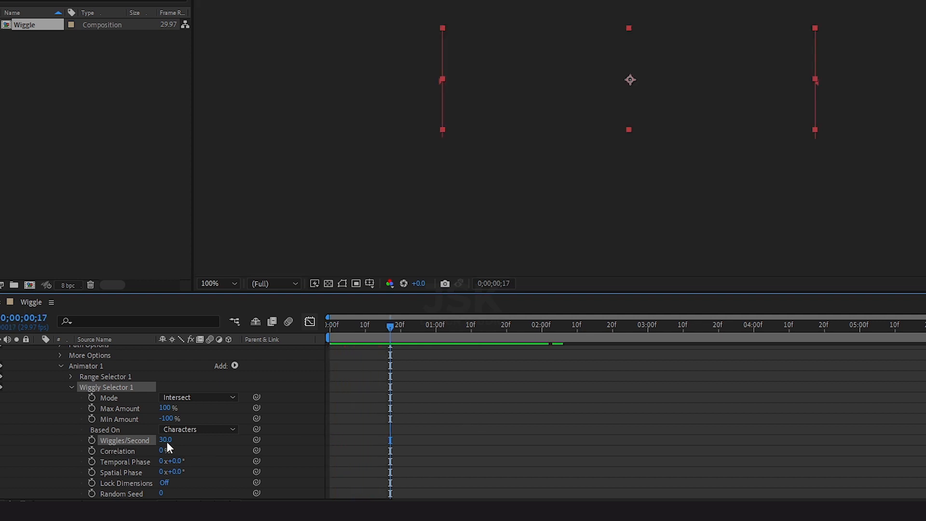
Step: Set the Wiggly selector's Wiggles/Second to 1 and preview the animation from the start
left_click(166, 441)
type("1")
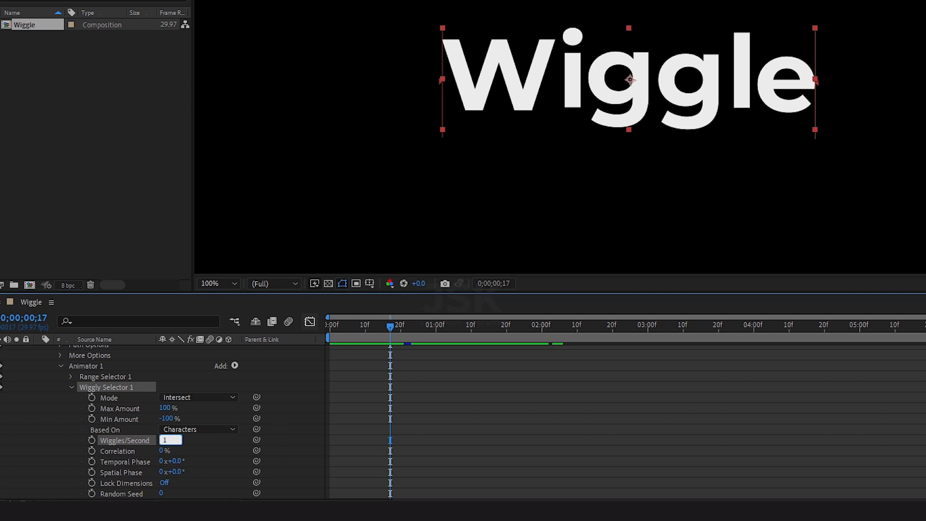
key("Return")
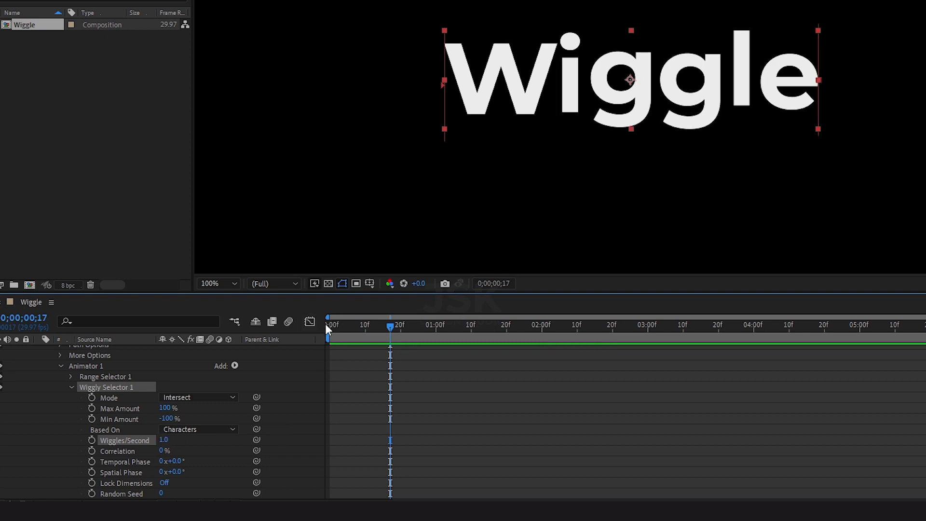
left_click(328, 325)
key("space")
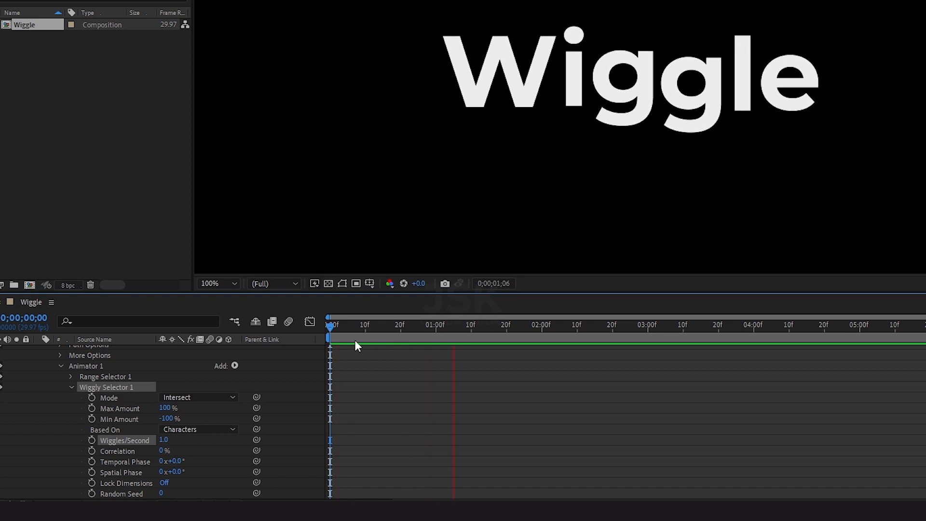
key("space")
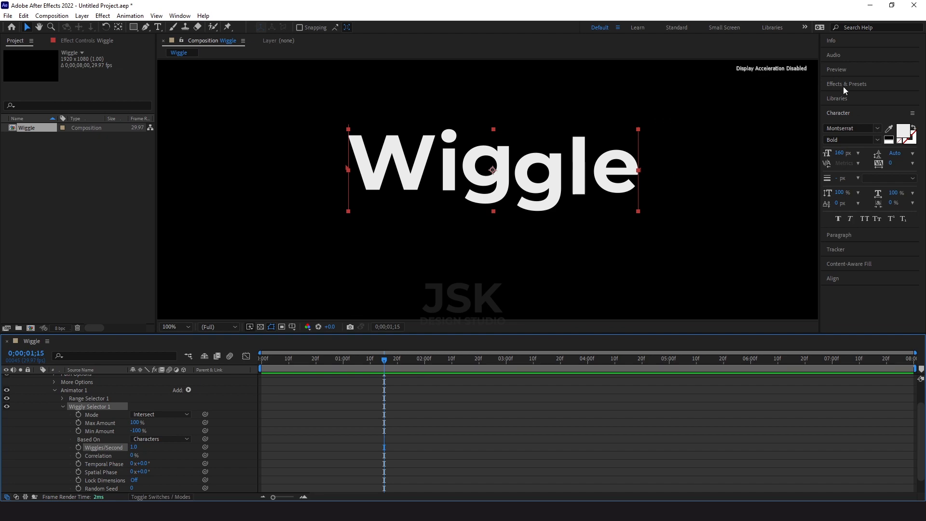
Step: Find the Posterize Time effect, apply it to the Wiggle text layer and set its Frame Rate to 8
left_click(844, 85)
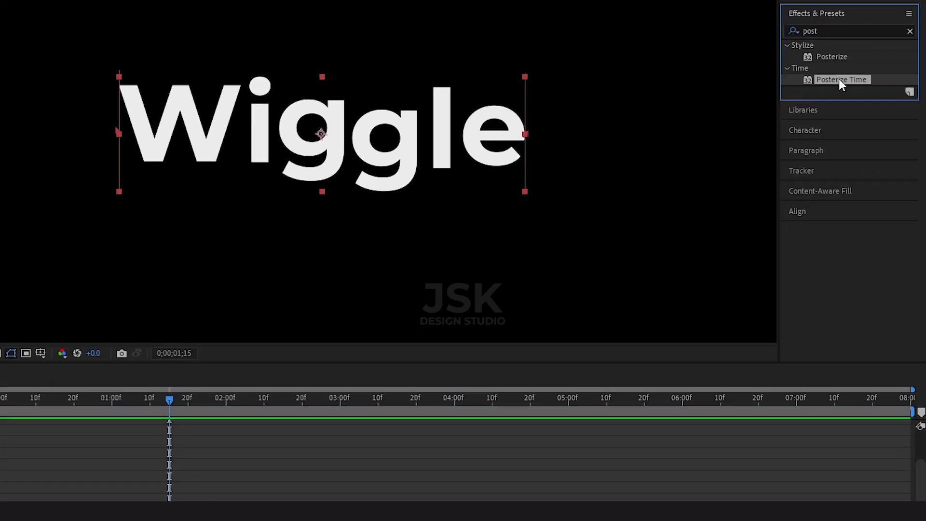
left_click_drag(837, 79, 254, 171)
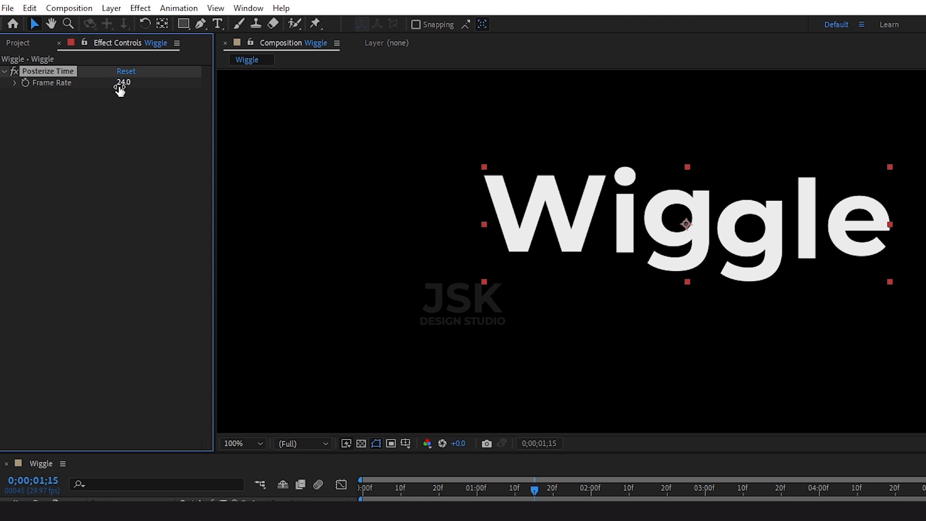
left_click_drag(120, 87, 44, 90)
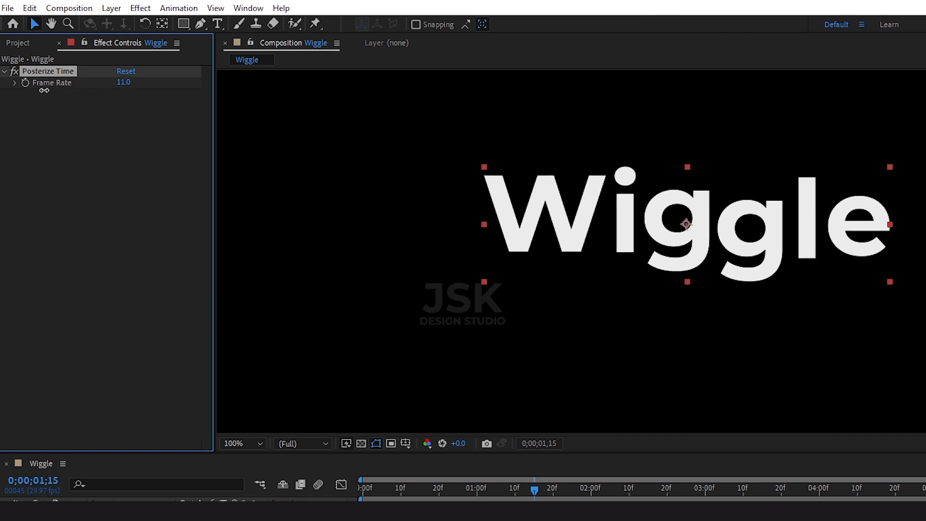
left_click(125, 83)
type("8")
key("Return")
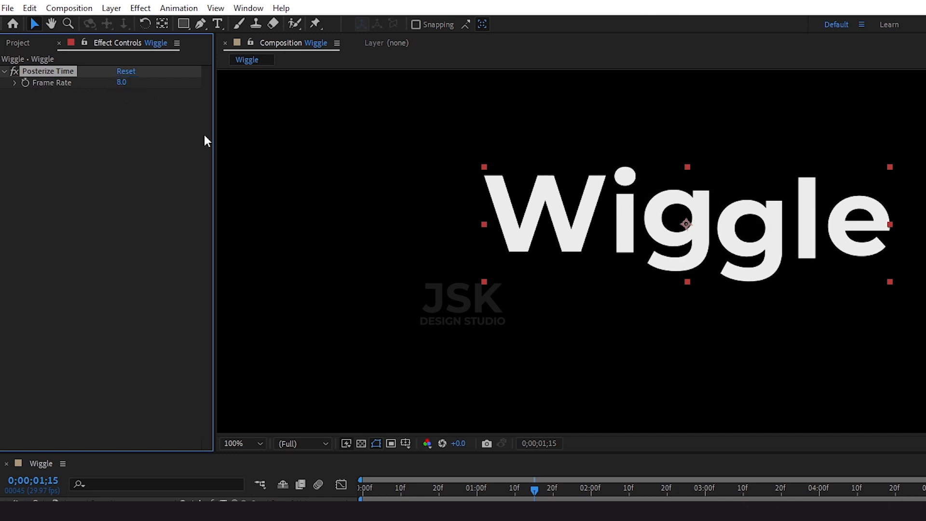
Step: Preview the posterized text animation from the first frame, then return to the start
left_click_drag(369, 490, 331, 489)
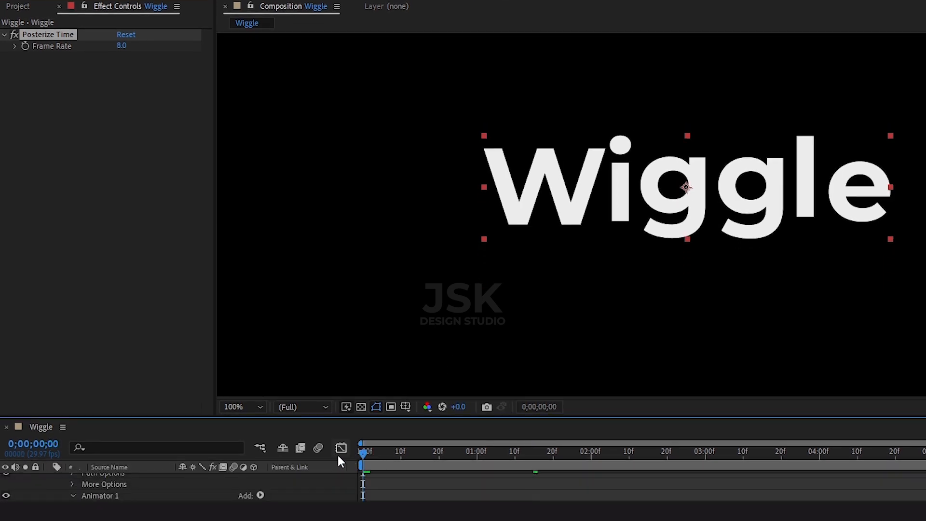
key("space")
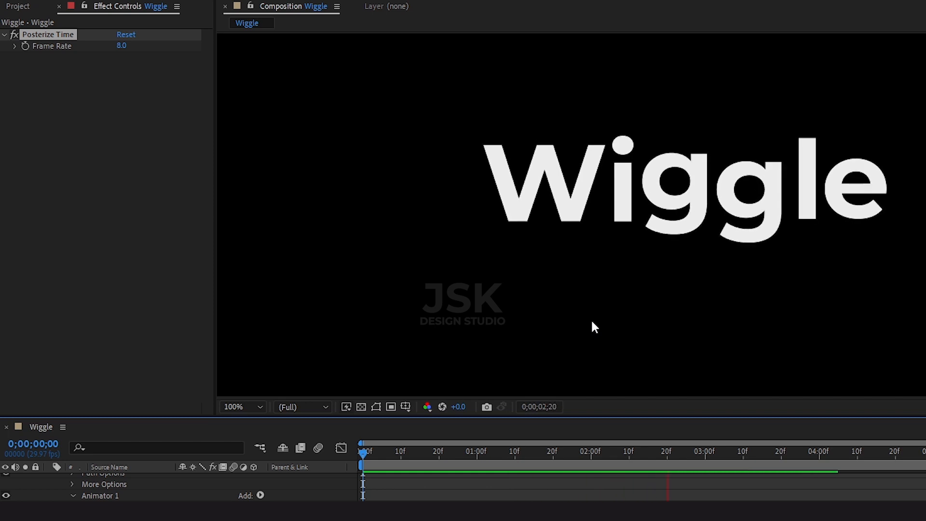
key("space")
key("Home")
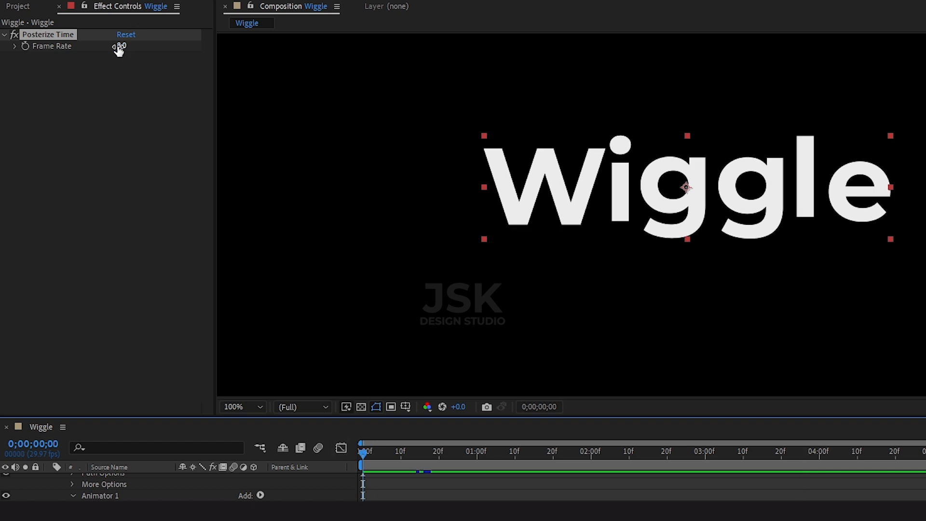
Step: Set the Posterize Time Frame Rate to 6 and play the animation from the start
left_click(121, 46)
type("6")
key("Return")
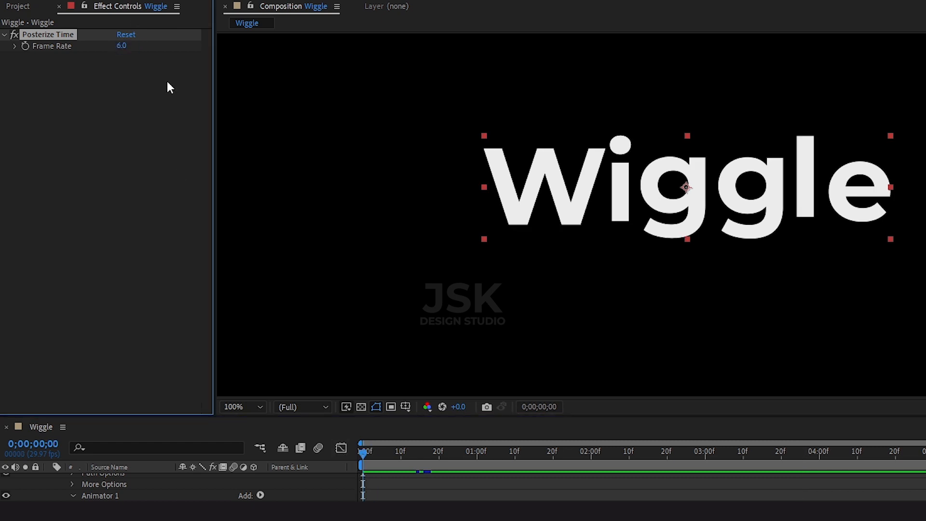
left_click(356, 452)
key("space")
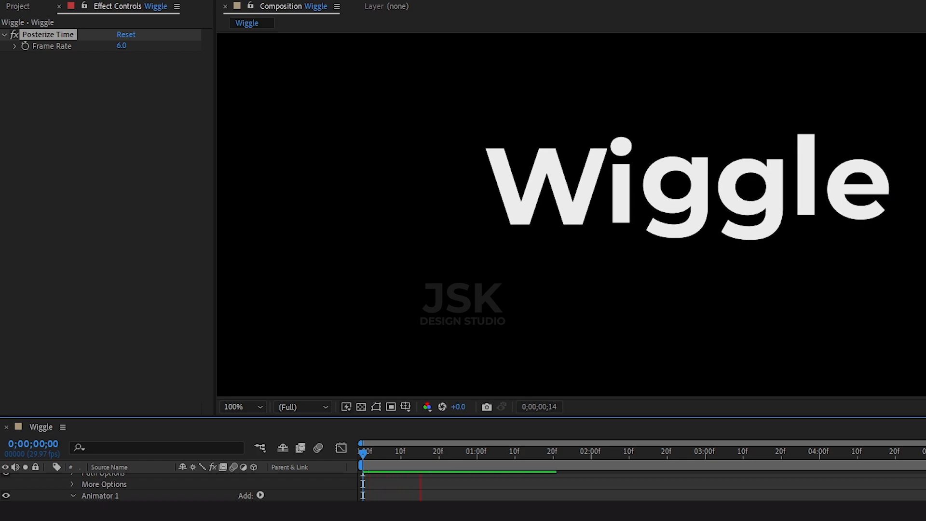
key("space")
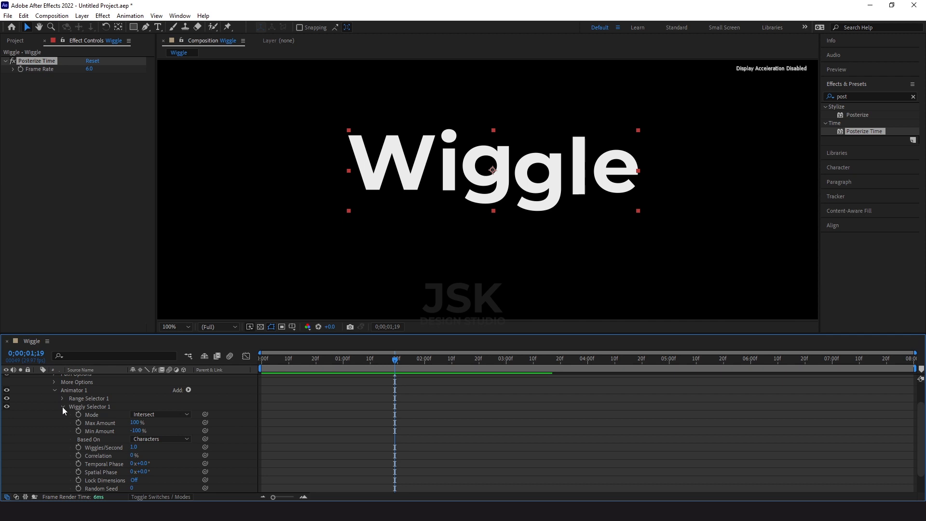
Step: Collapse the Wiggly selector, set the animator's vertical Position value to 100 and preview from the first frame
left_click(62, 407)
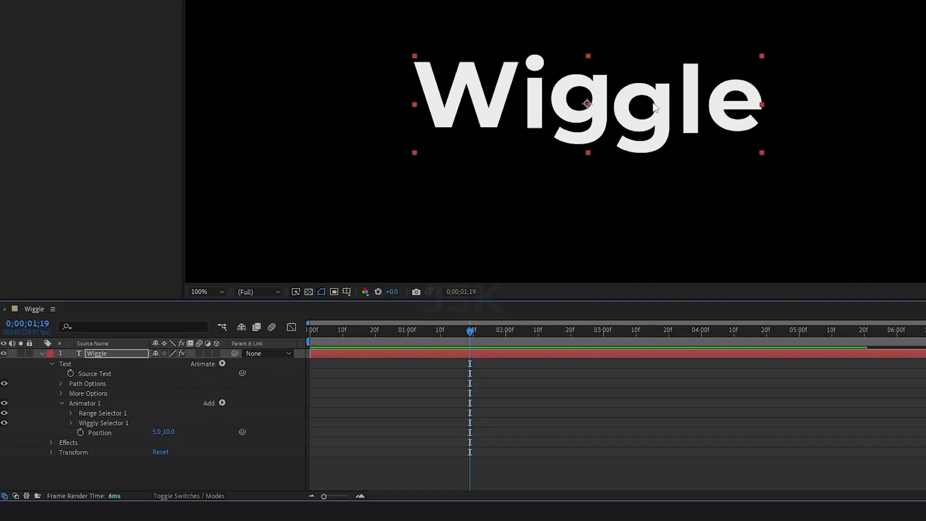
left_click_drag(170, 433, 224, 438)
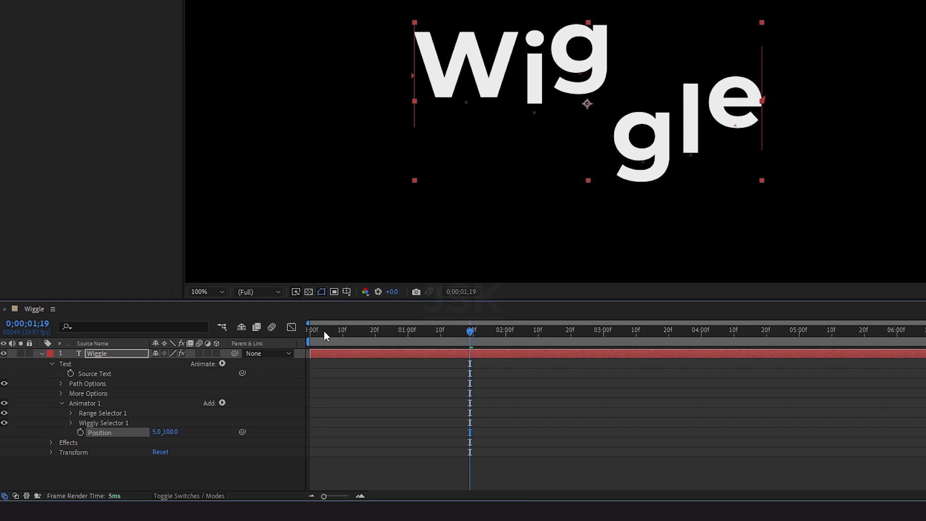
left_click_drag(324, 332, 291, 329)
key("space")
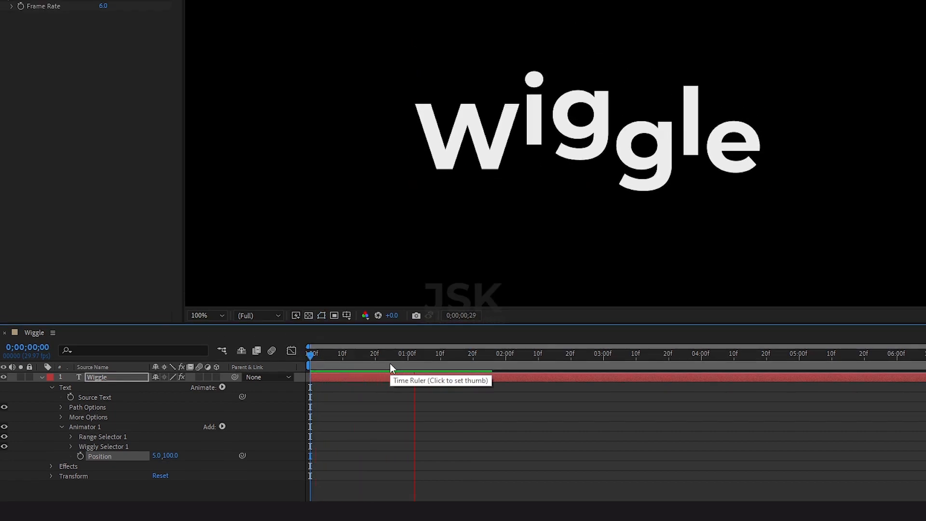
key("space")
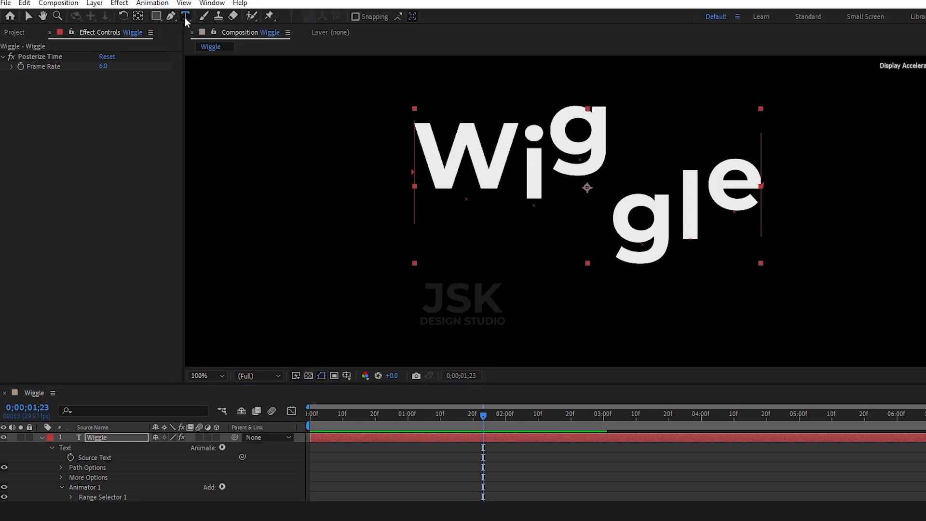
Step: Replace the word in the text layer with a person's full name
left_click(185, 16)
double_click(534, 154)
type("J")
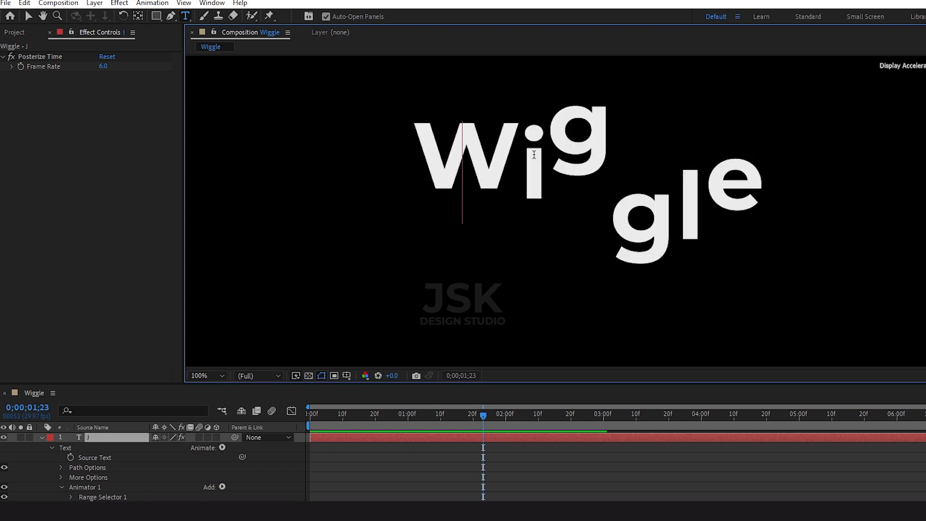
type("ansher Khan")
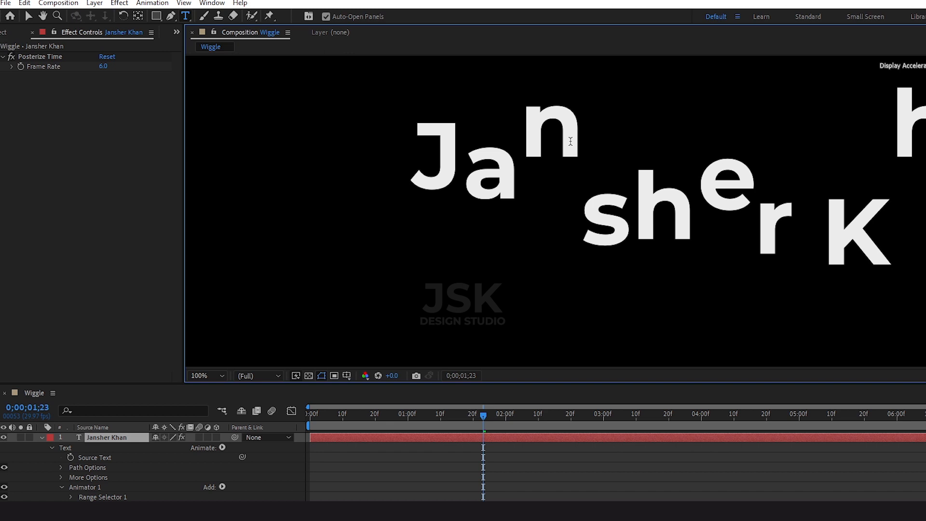
Step: Move the longer text horizontally to centre it in the composition and preview its wiggle from the start
left_click(28, 15)
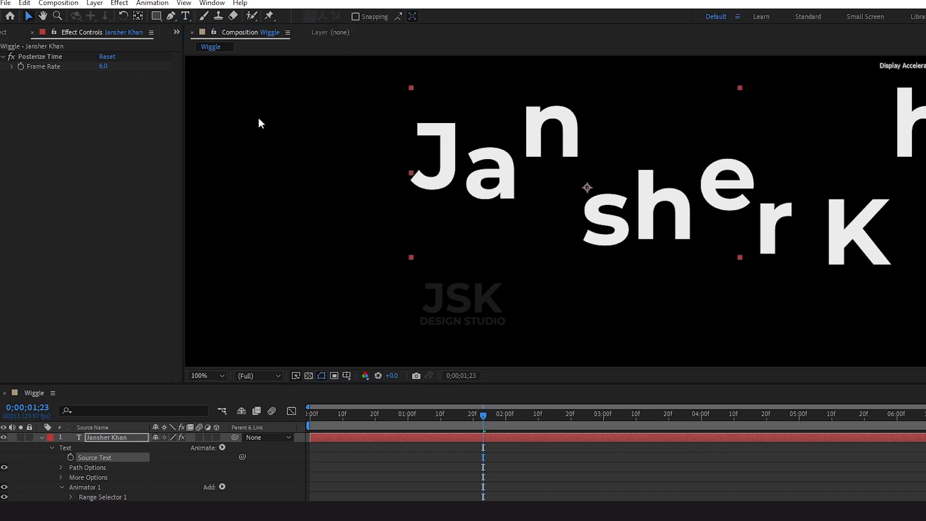
left_click_drag(685, 189, 558, 188)
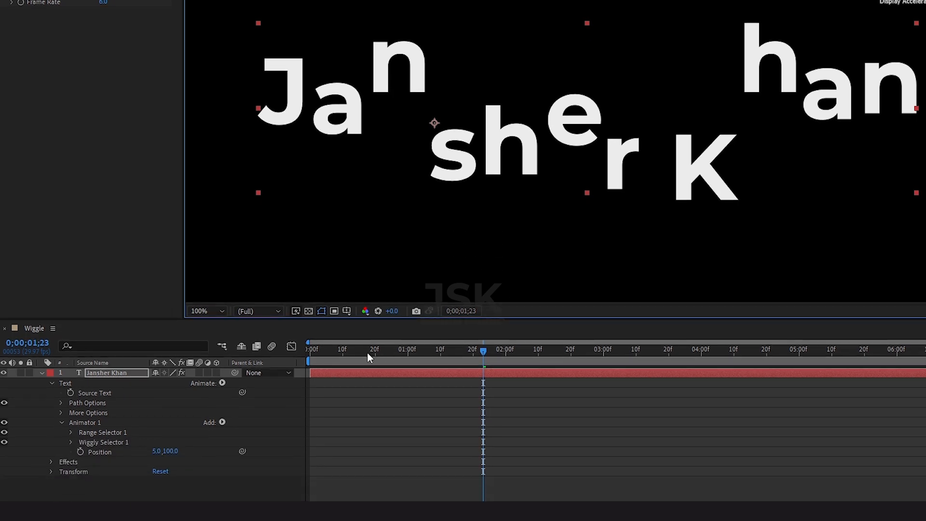
left_click(309, 350)
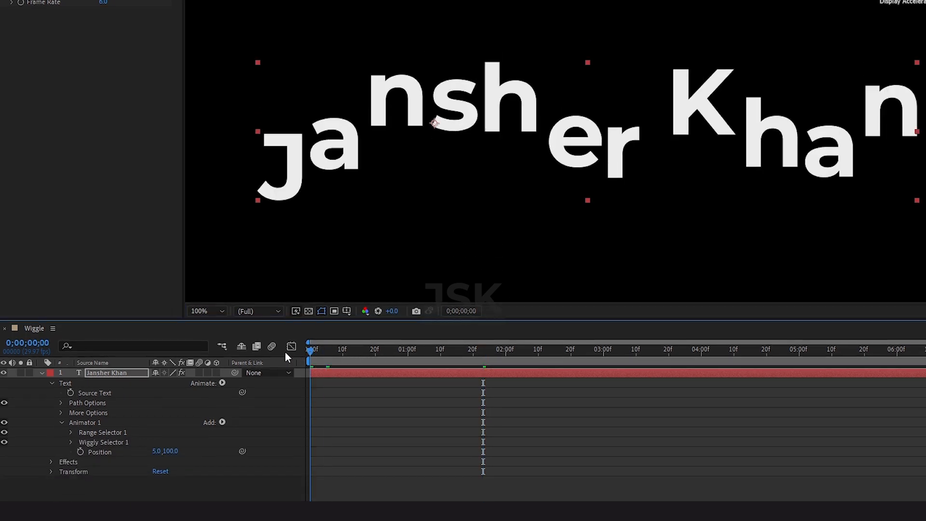
key("space")
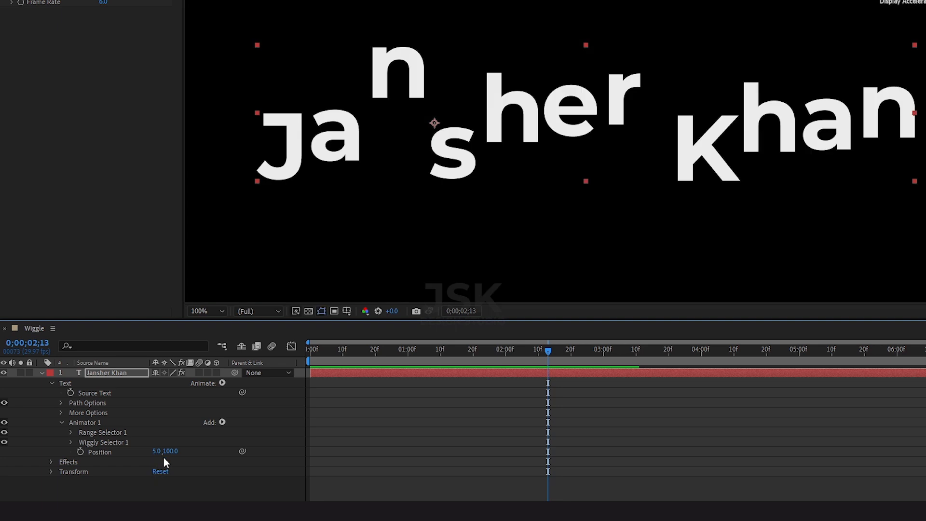
Step: Reduce the animator's vertical Position value to 30 and preview the wiggle from the first frame
left_click(171, 451)
type("30")
key("Return")
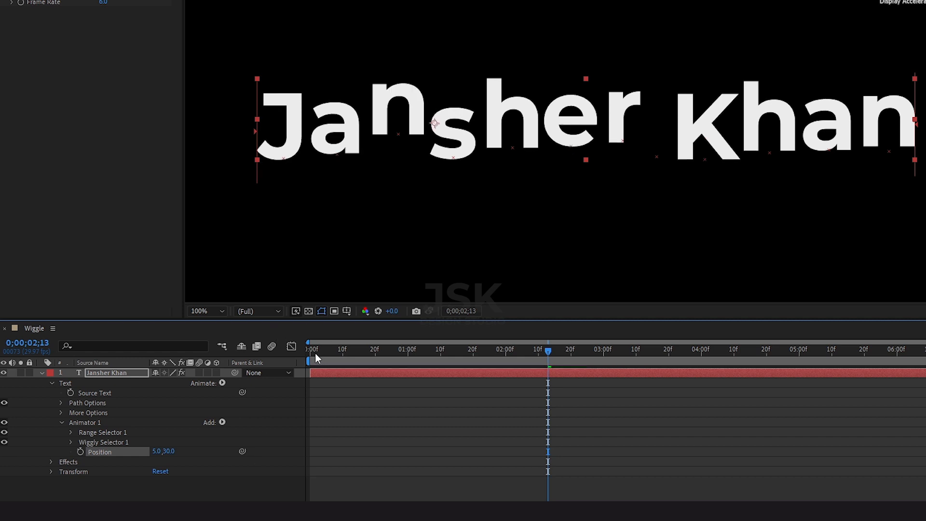
left_click(309, 349)
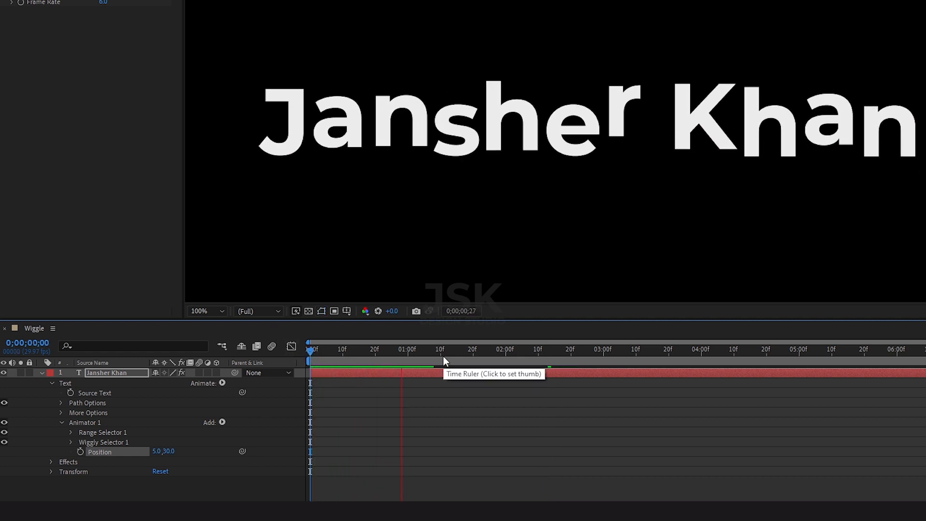
key("space")
Step: Set the animator's Position to 10 horizontally and 18 vertically, and preview the animation from the start
left_click(169, 452)
type("18")
key("Return")
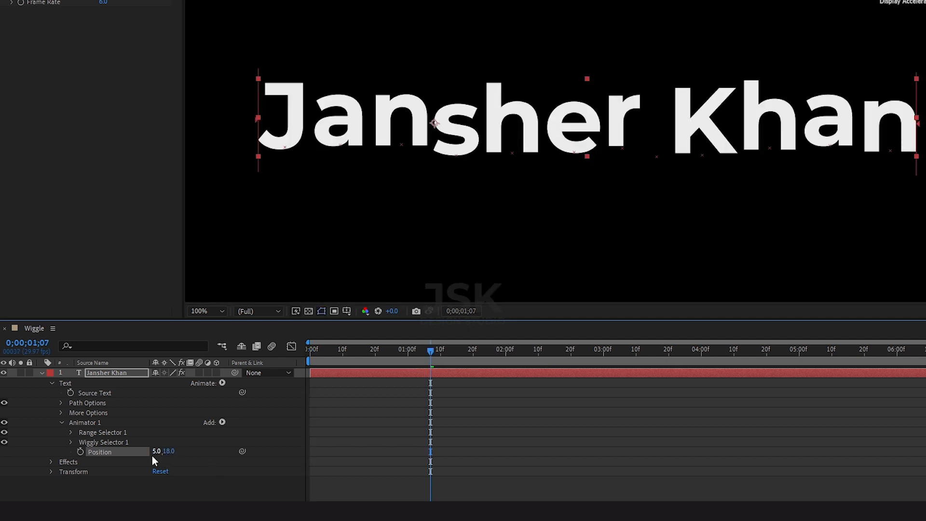
left_click(157, 451)
type("10")
key("Return")
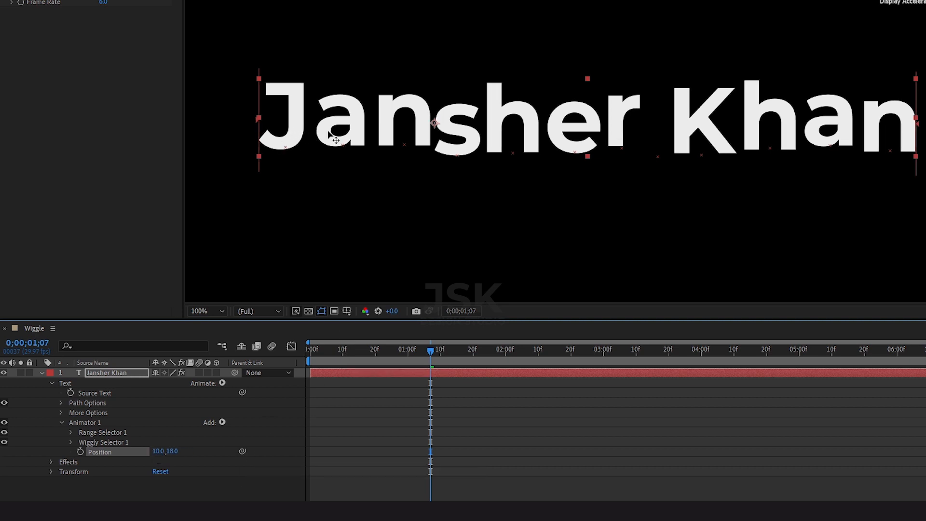
left_click(309, 349)
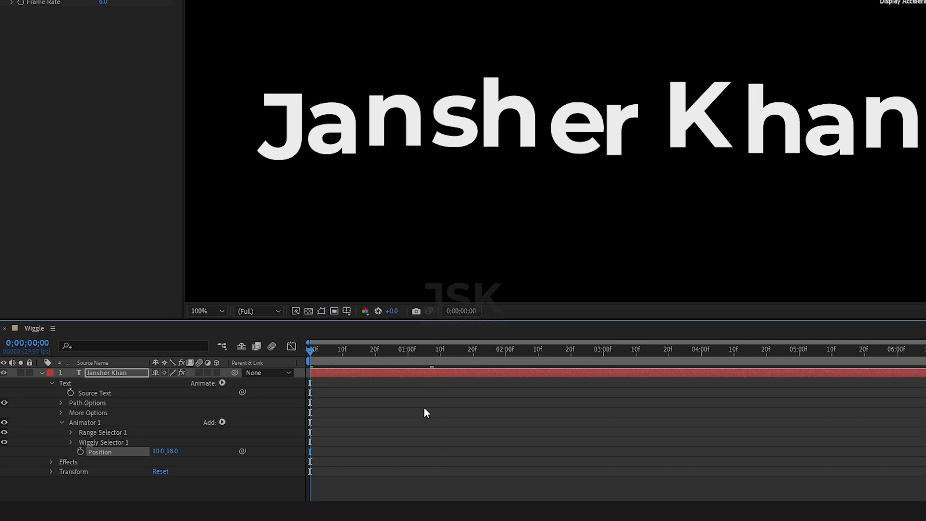
key("space")
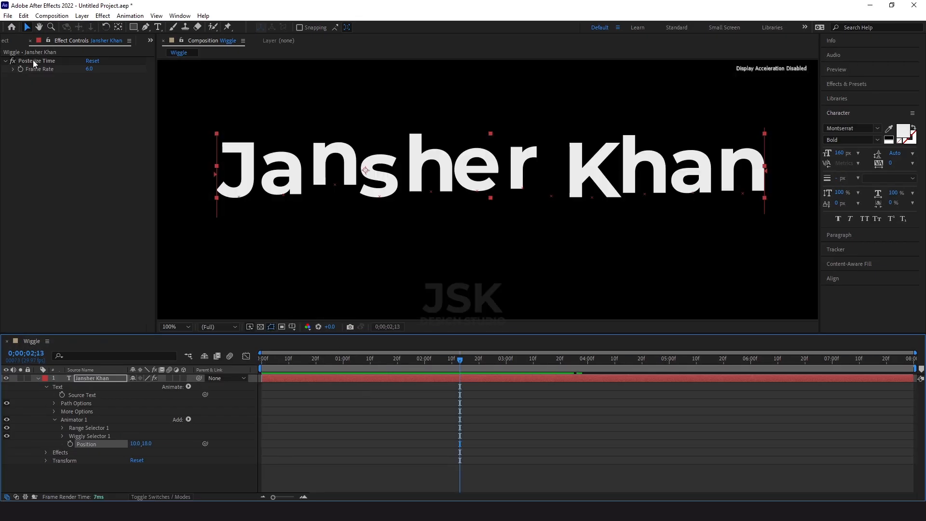
Step: Duplicate the Wiggle composition in the project and rename the copy Cinematic
left_click(12, 41)
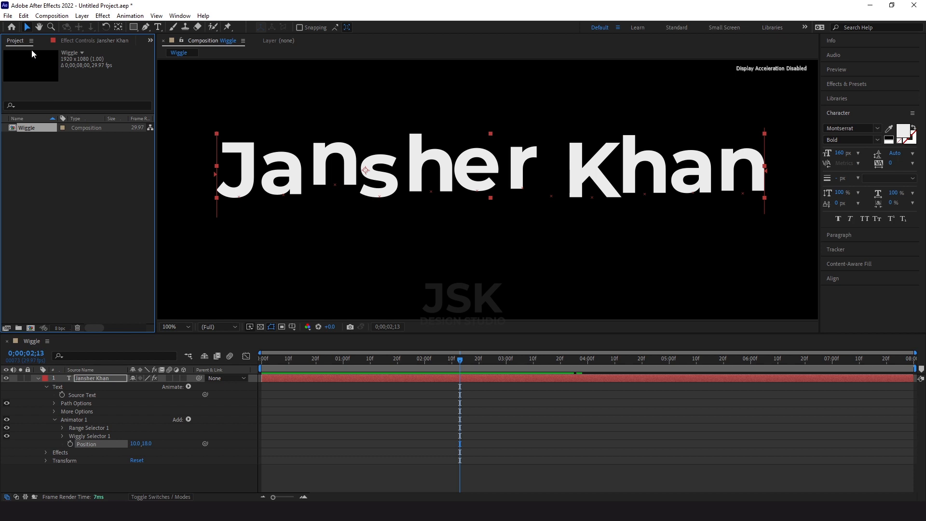
left_click(28, 132)
key("ctrl+d")
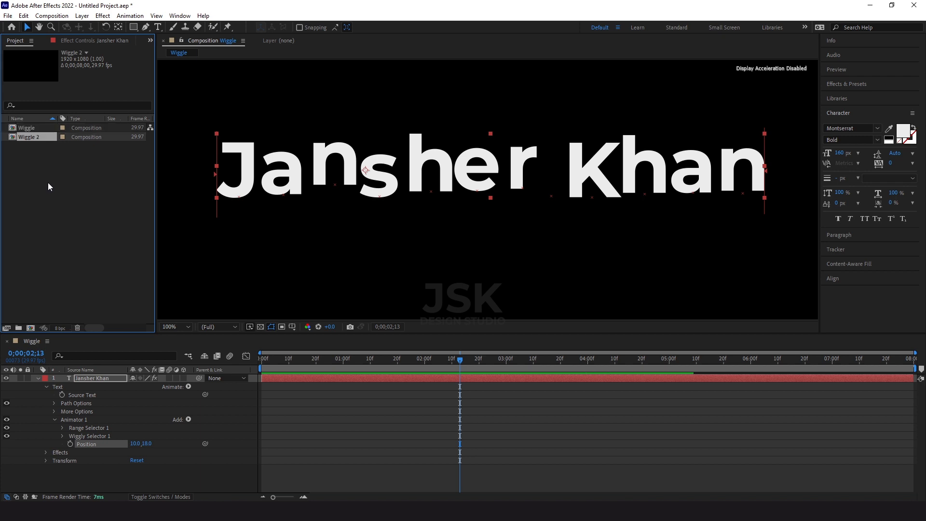
right_click(29, 137)
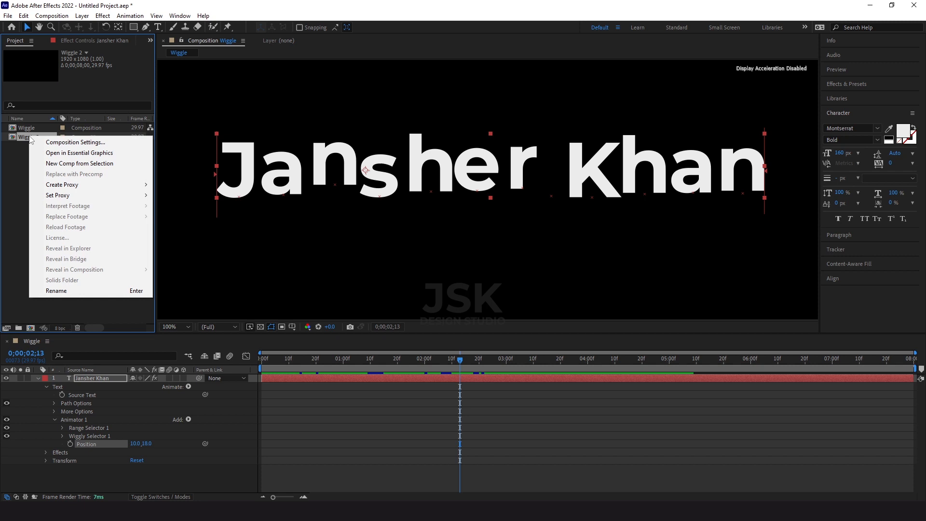
left_click(63, 291)
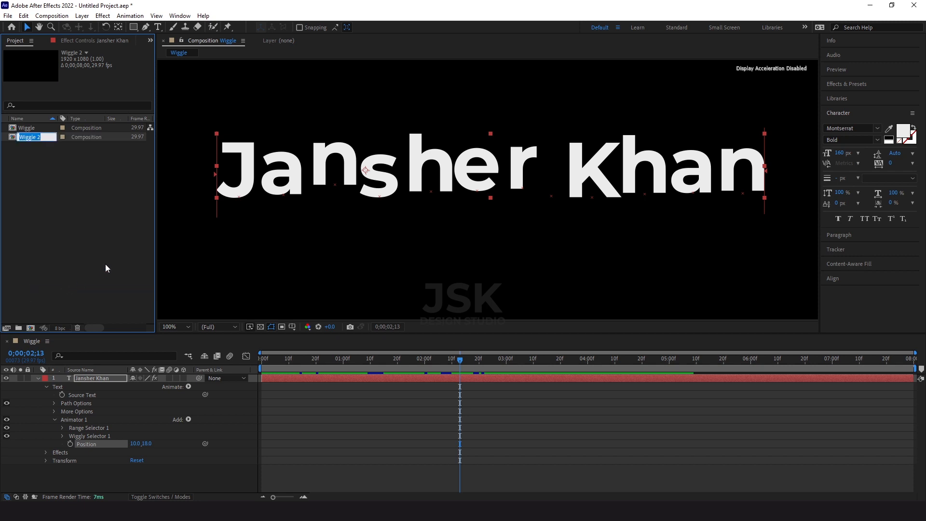
type("C")
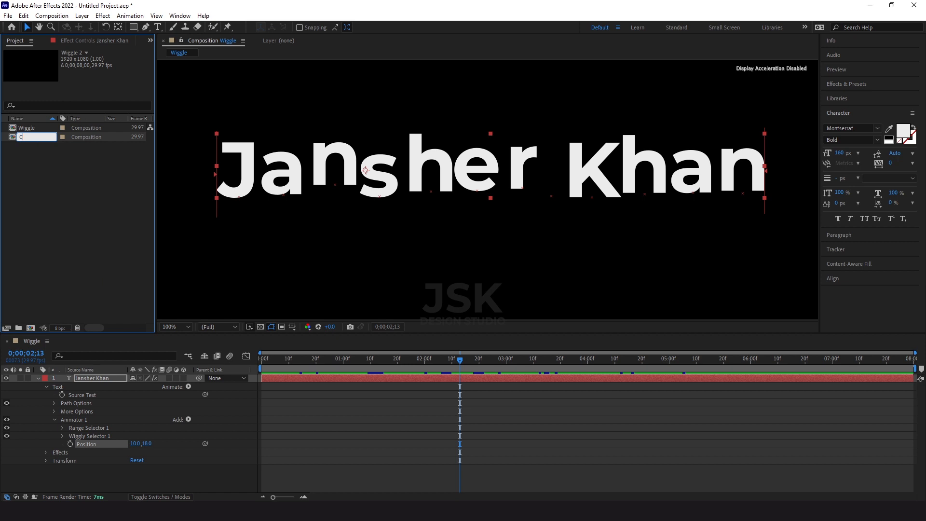
type("inematic")
key("Return")
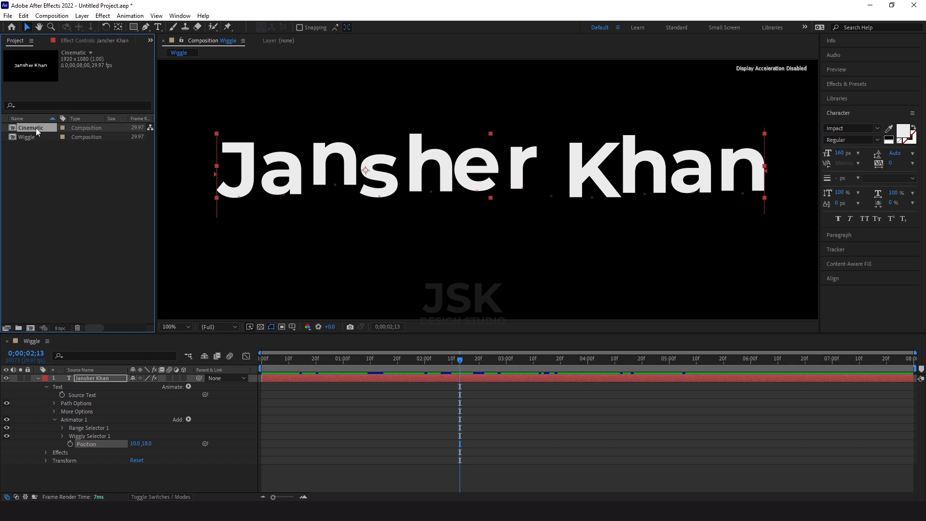
Step: Open the Cinematic composition and delete its existing text layer
double_click(35, 128)
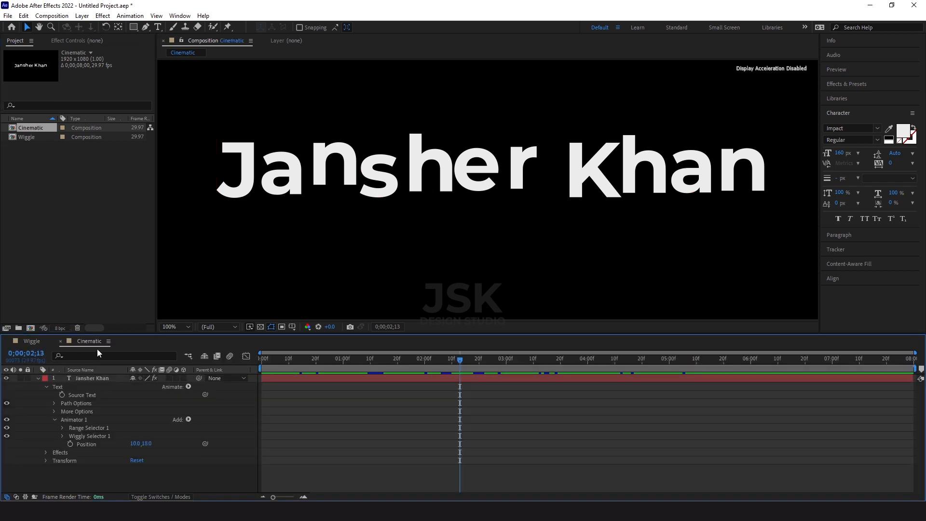
left_click(88, 378)
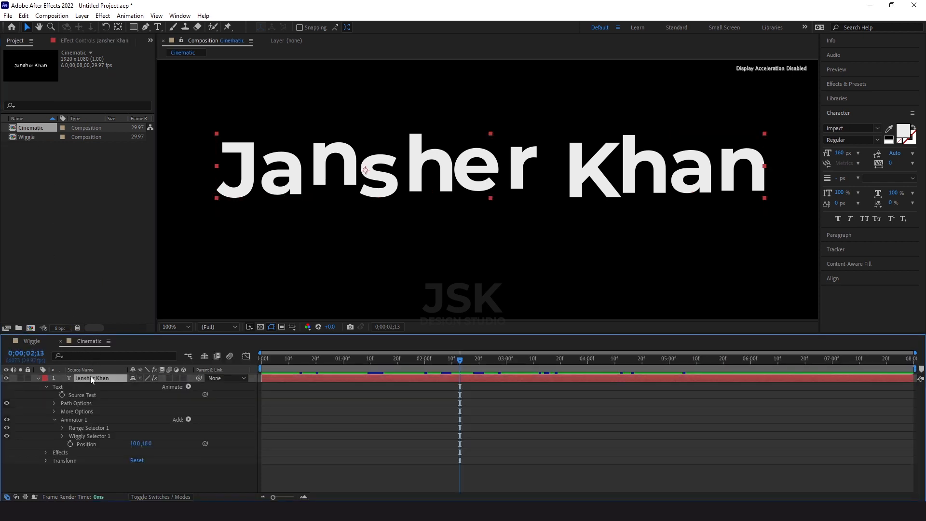
key("Delete")
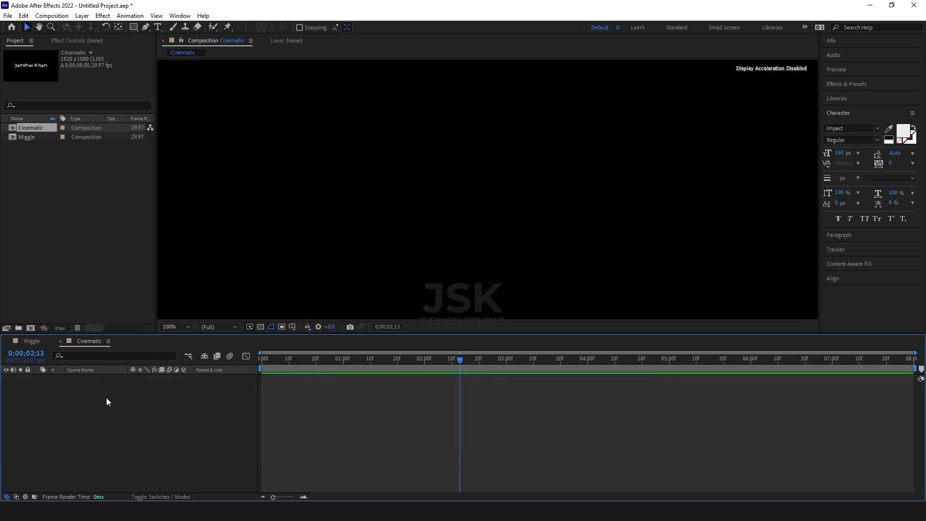
Step: Add a text layer reading "Cinematic" and place it near the middle of the composition with its anchor point centred on the text
left_click(158, 27)
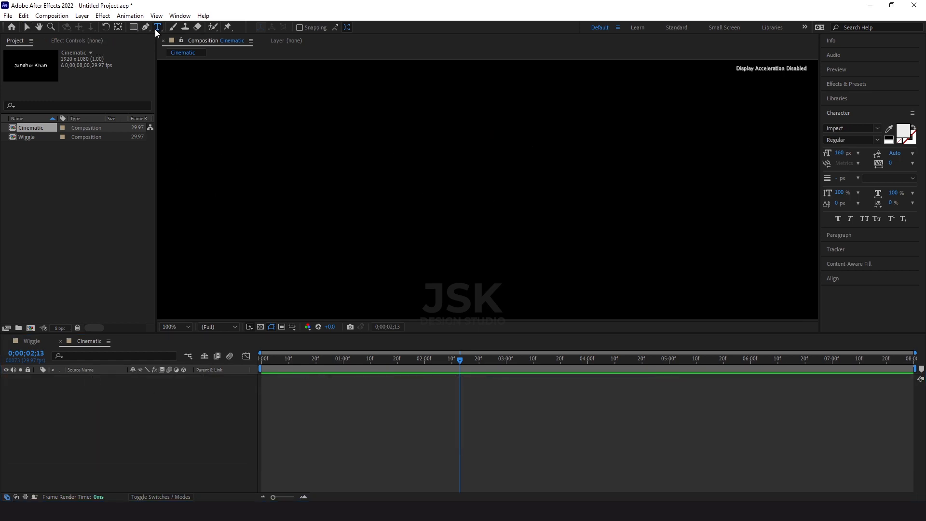
left_click(367, 207)
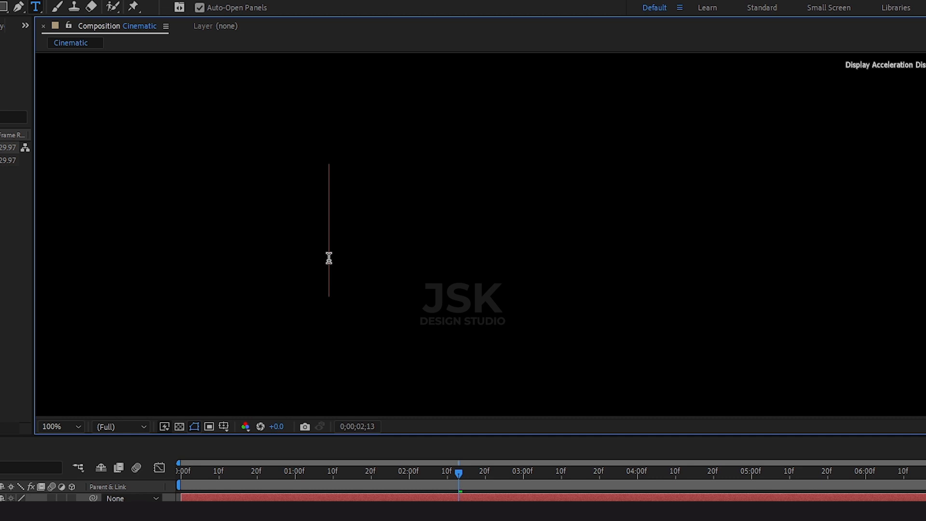
type("Cinemaic")
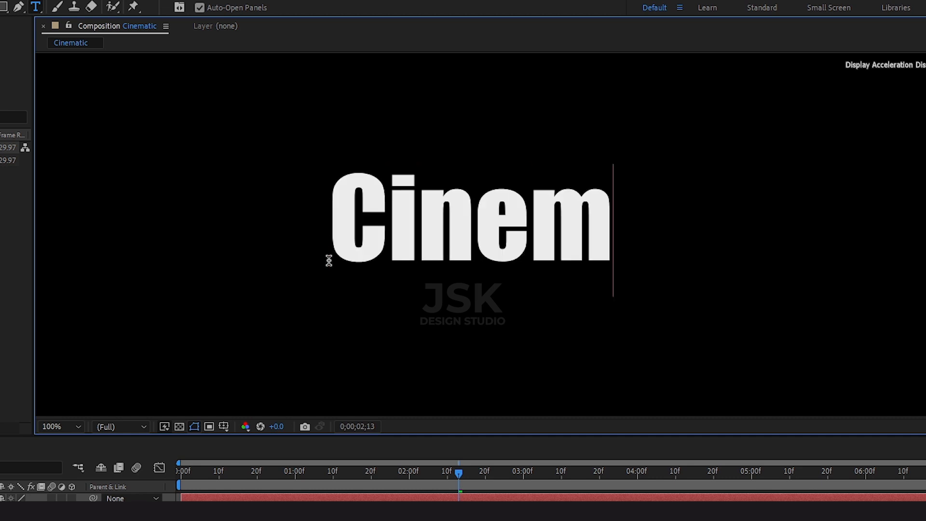
key("BackSpace")
key("BackSpace")
type("tic")
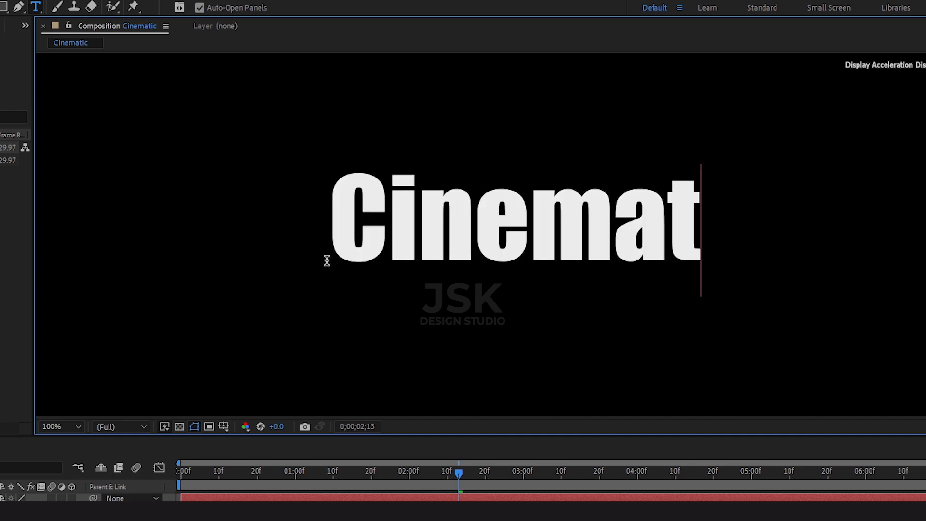
key("Escape")
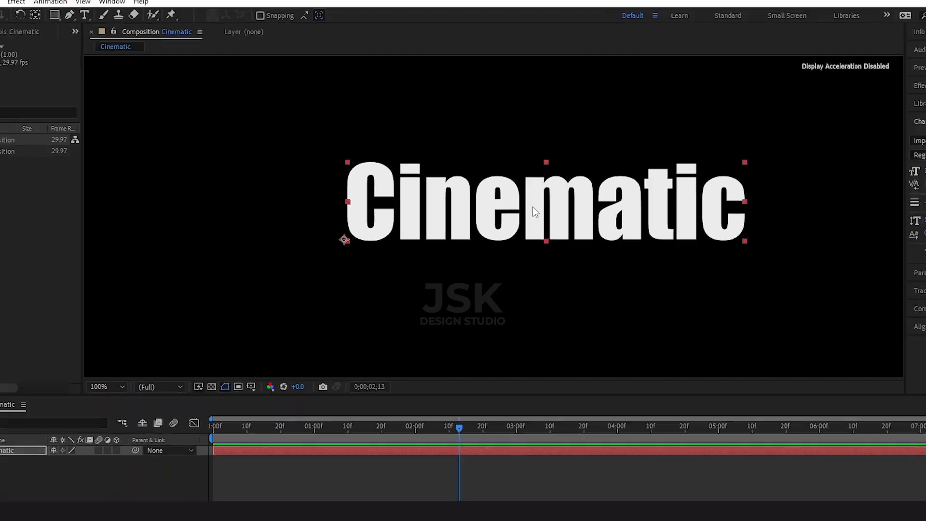
left_click_drag(533, 206, 467, 189)
key("ctrl+alt+Home")
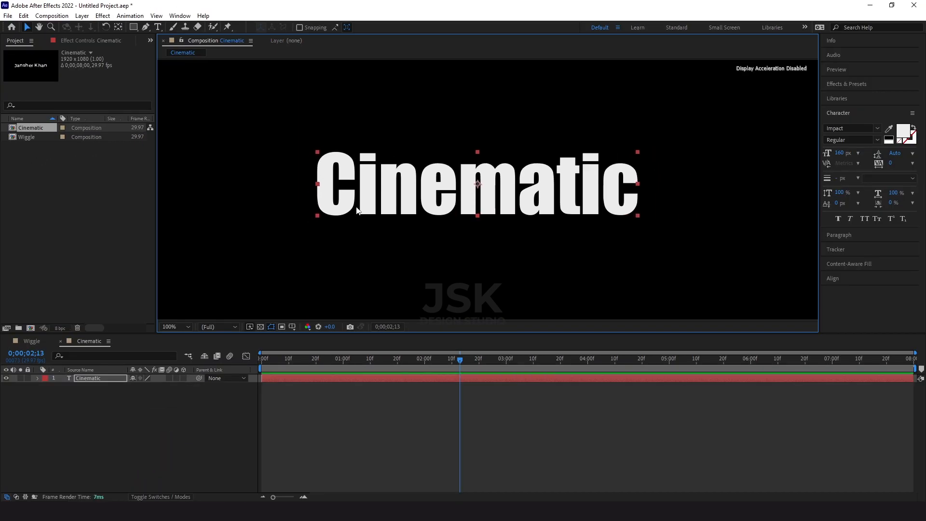
Step: Apply All Caps to the whole word in the Cinematic text layer and deselect the layer
key("t")
double_click(418, 198)
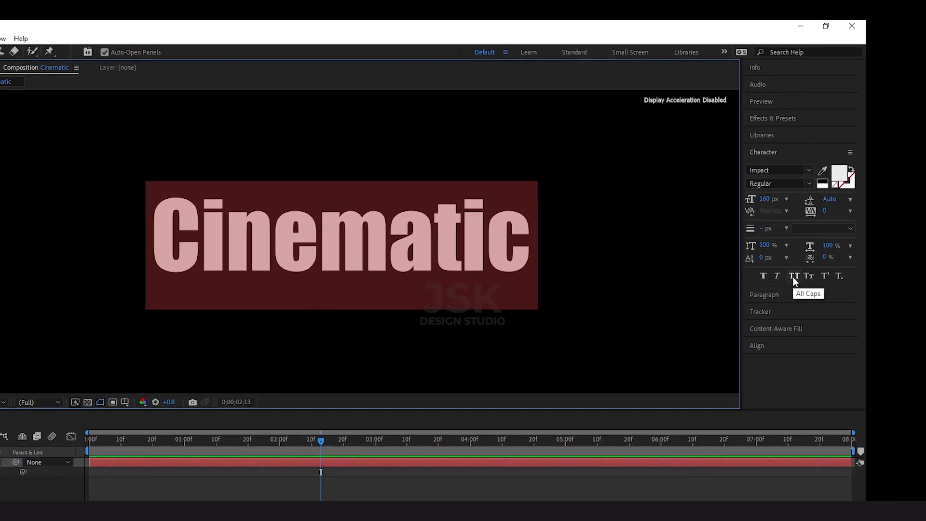
left_click(794, 277)
left_click(318, 257)
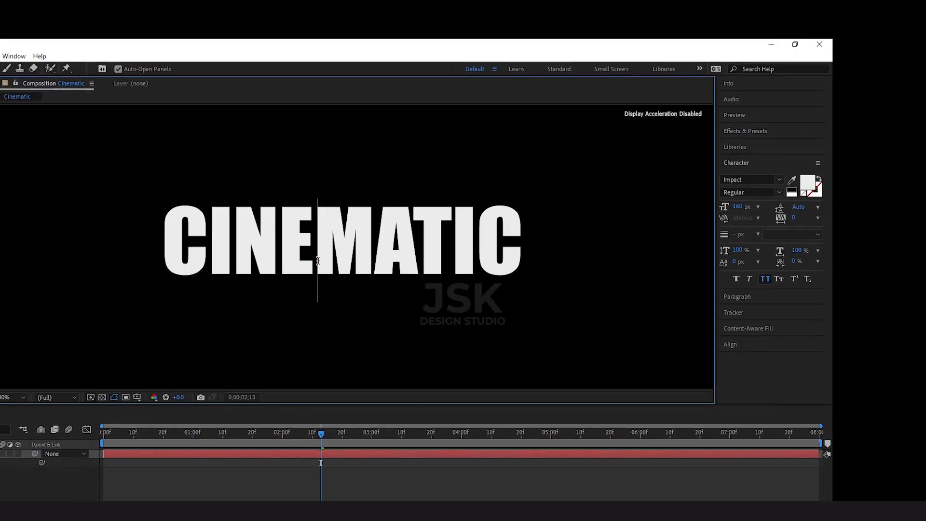
key("ctrl+Return")
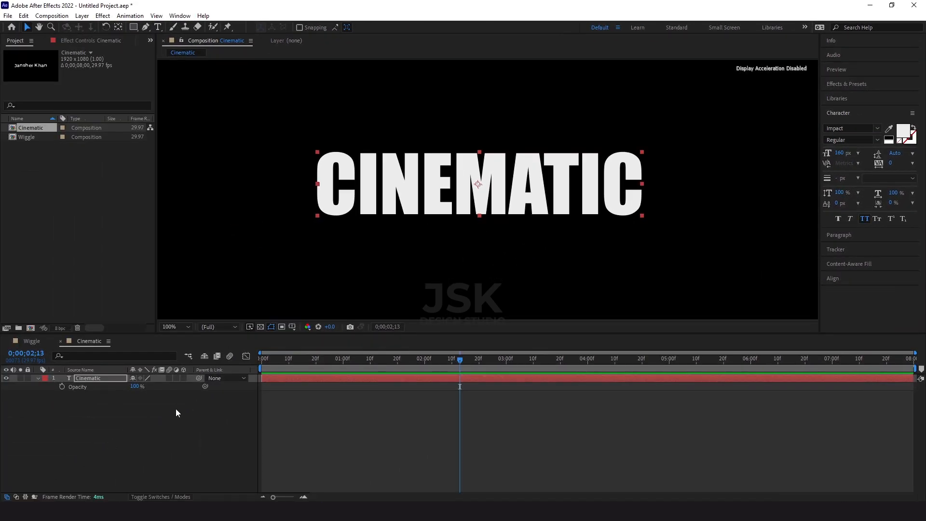
left_click(29, 477)
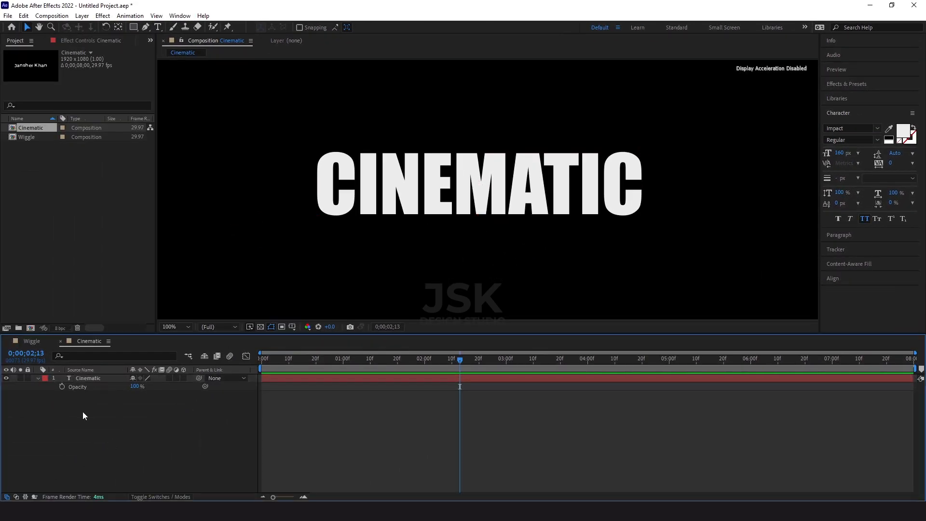
Step: Expand the Cinematic layer's properties and enable per-character 3D for its text
left_click(37, 378)
left_click(38, 378)
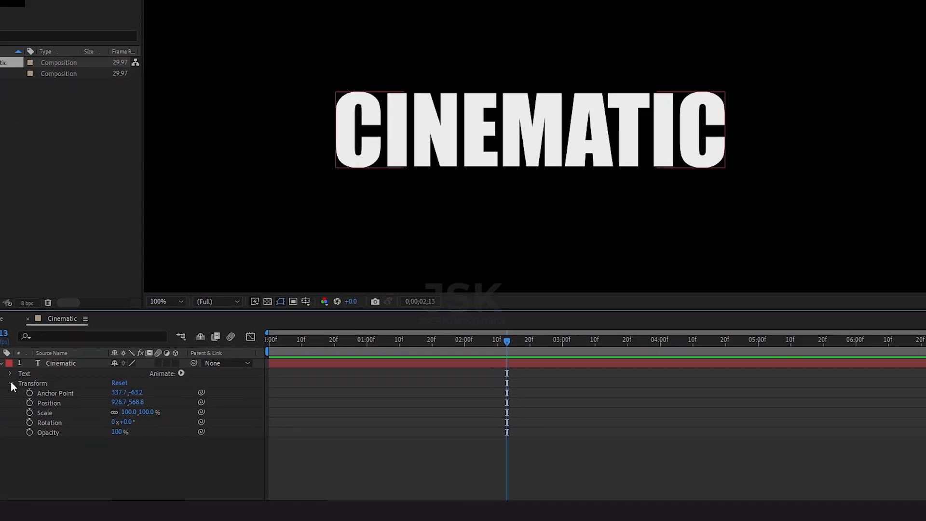
left_click(47, 395)
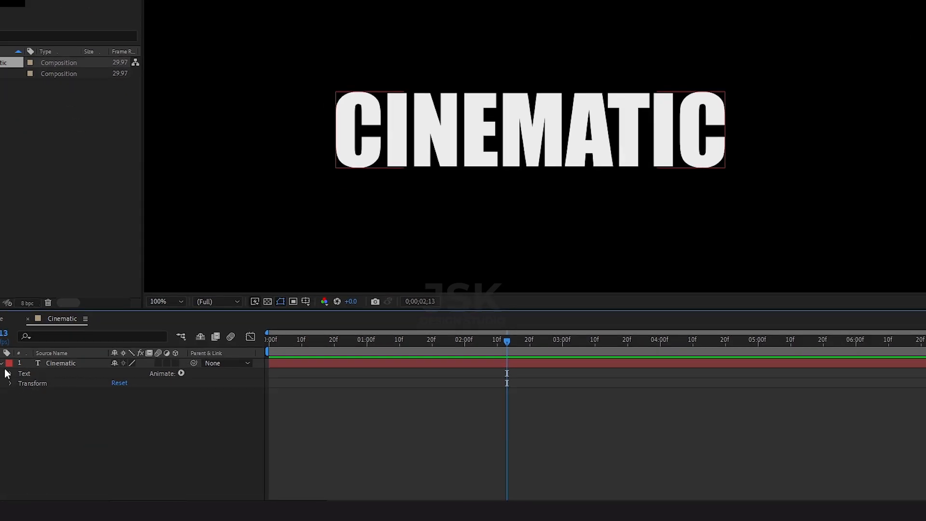
left_click(181, 373)
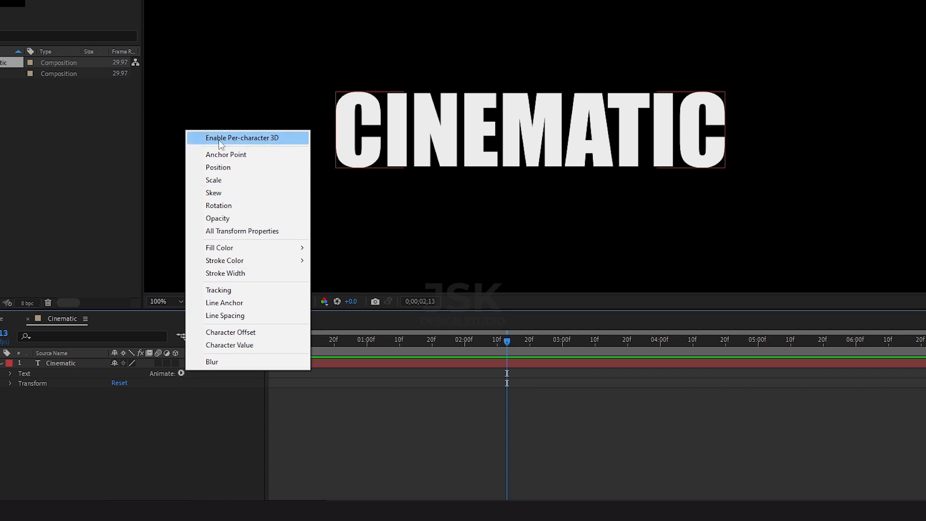
left_click(291, 139)
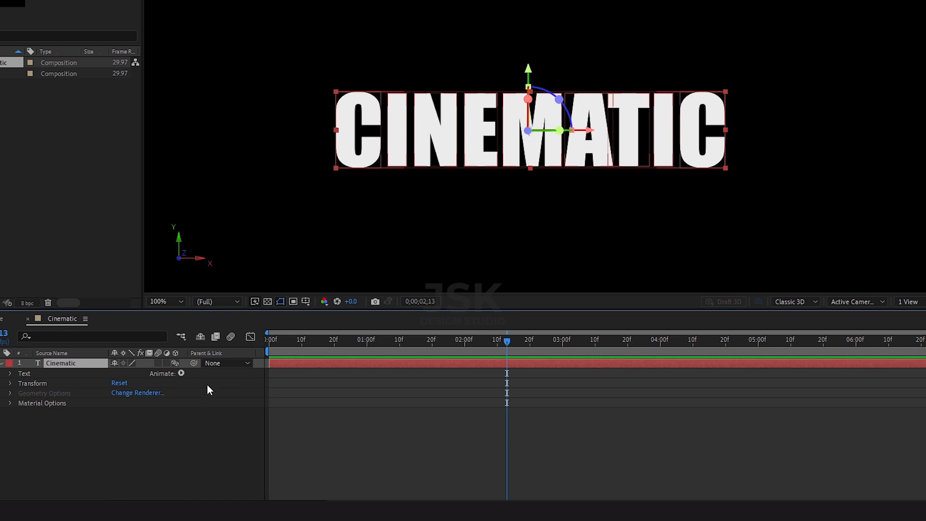
Step: Add a text animator with Position, Opacity and Blur properties to the Cinematic layer
left_click(181, 373)
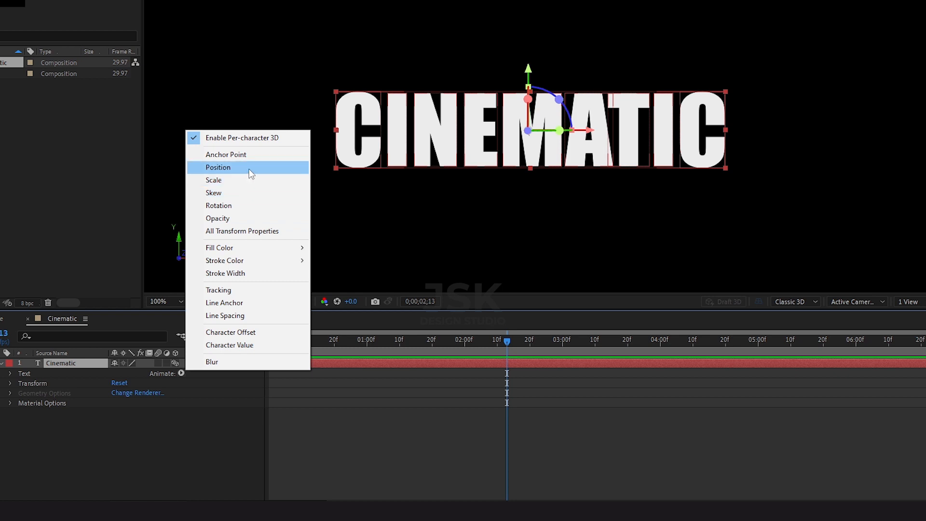
left_click(269, 167)
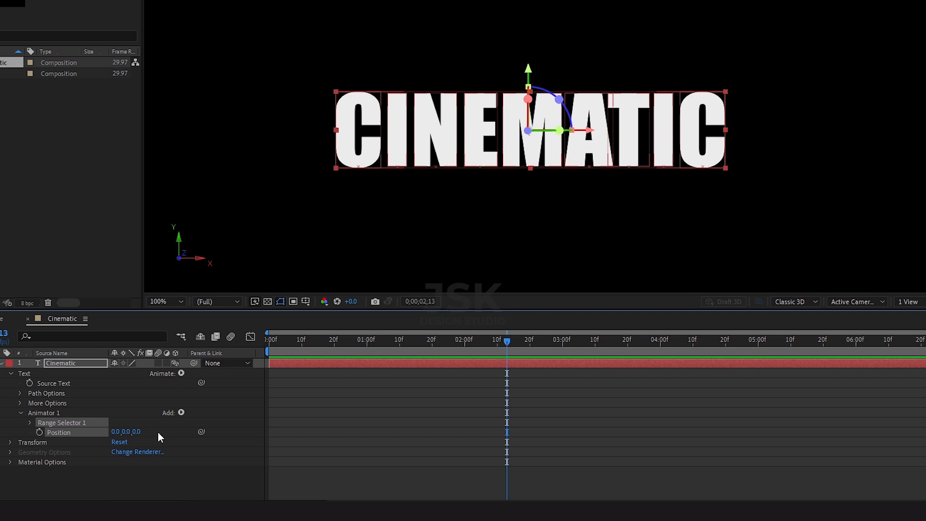
left_click(182, 413)
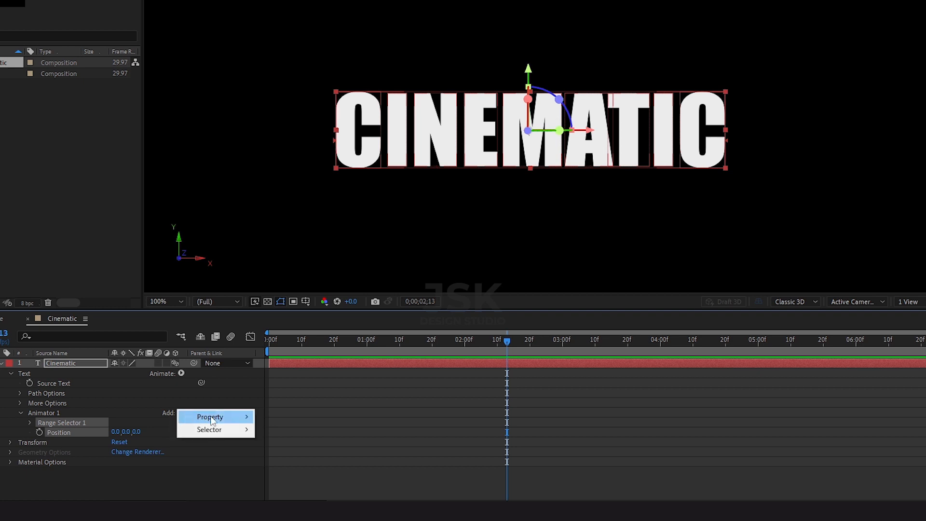
mouse_move(212, 417)
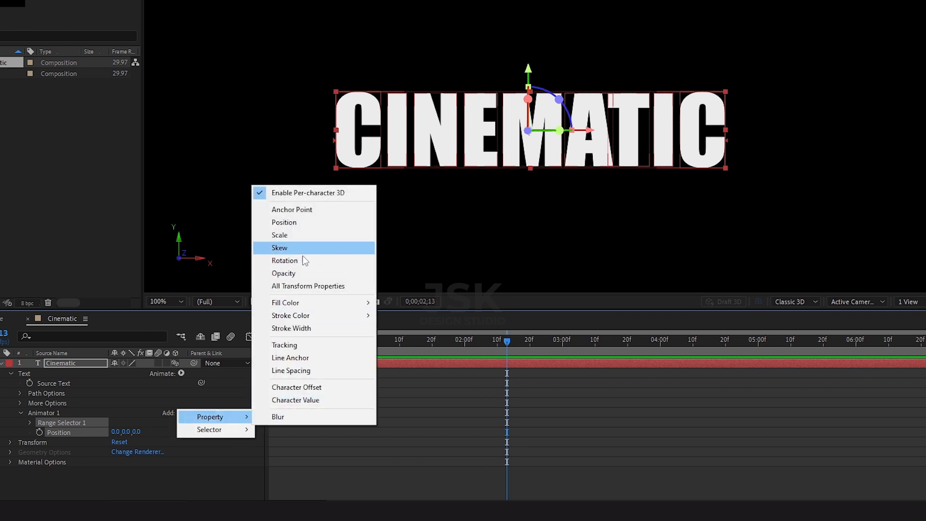
left_click(300, 272)
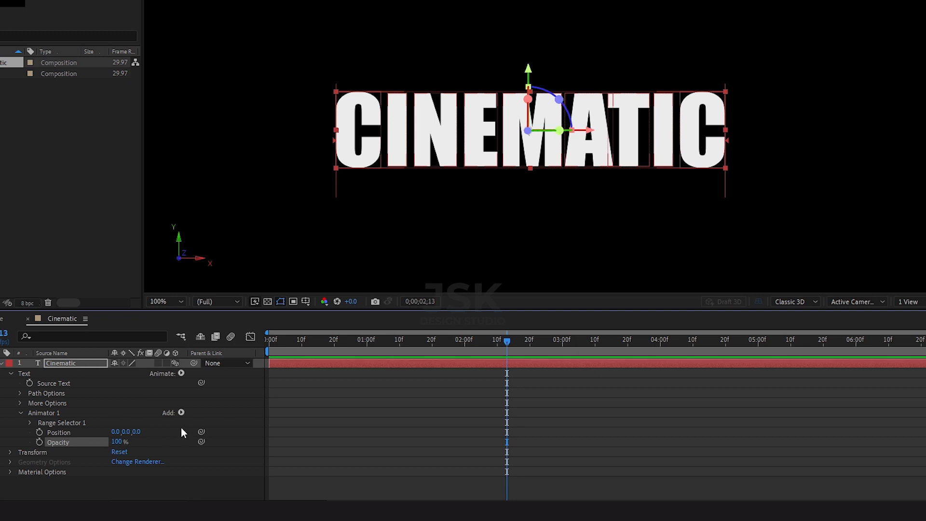
left_click(182, 413)
mouse_move(241, 419)
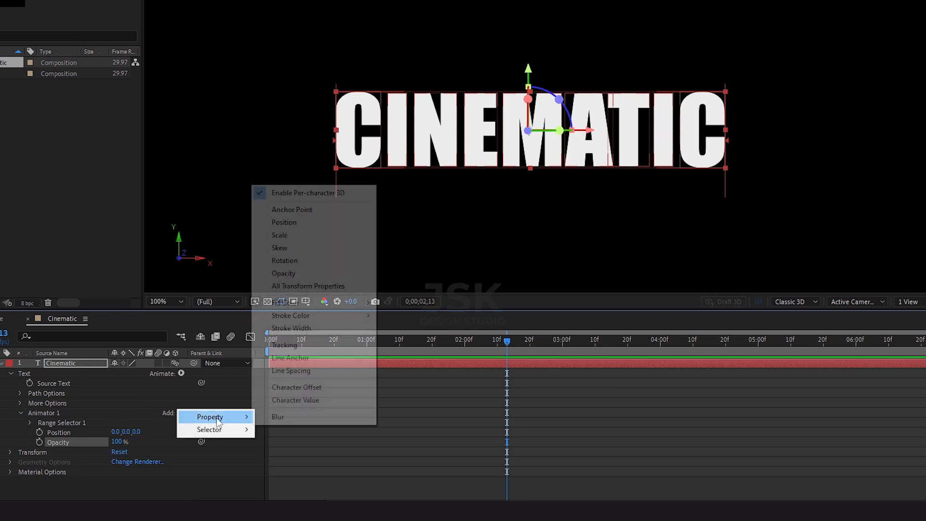
left_click(290, 417)
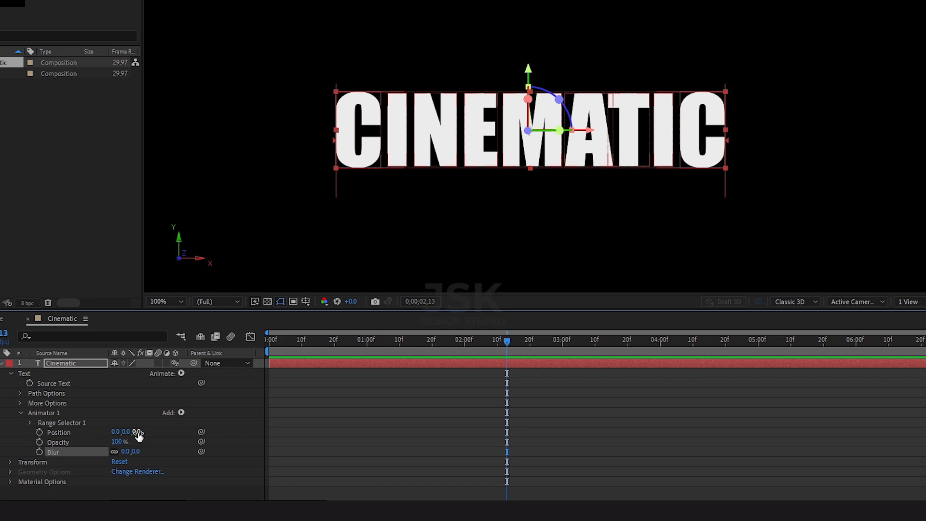
Step: Set the animator's Z Position to -1700 to bring the letters toward the camera
left_click_drag(137, 433, 8, 438)
left_click(138, 432)
type("-1600")
key("Return")
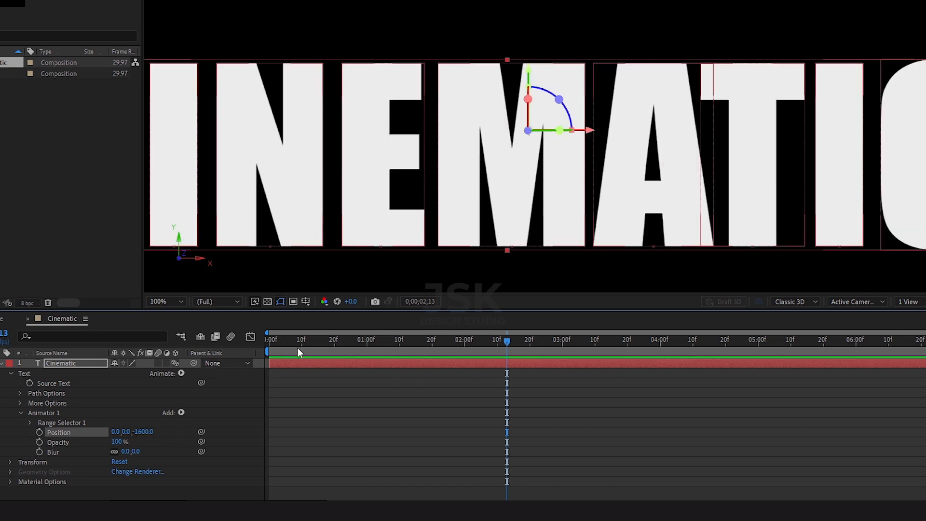
left_click(144, 432)
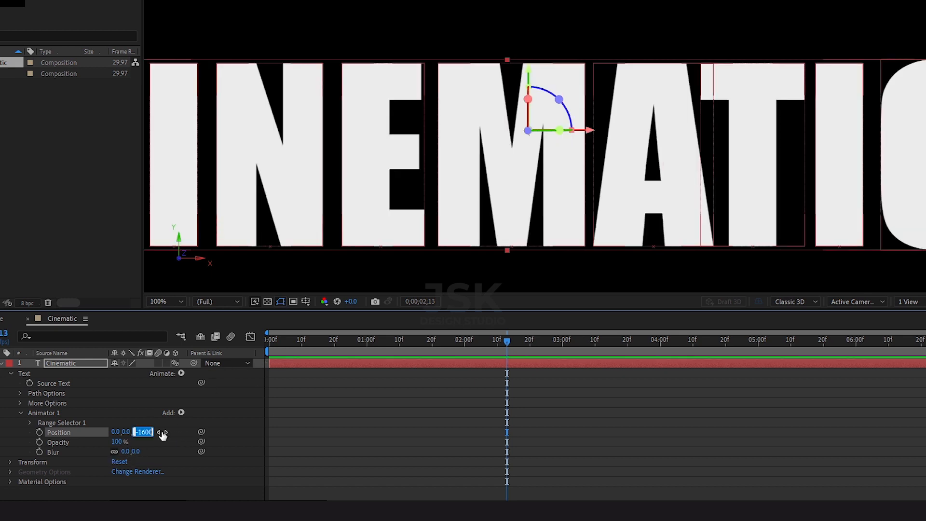
type("-1700")
key("Return")
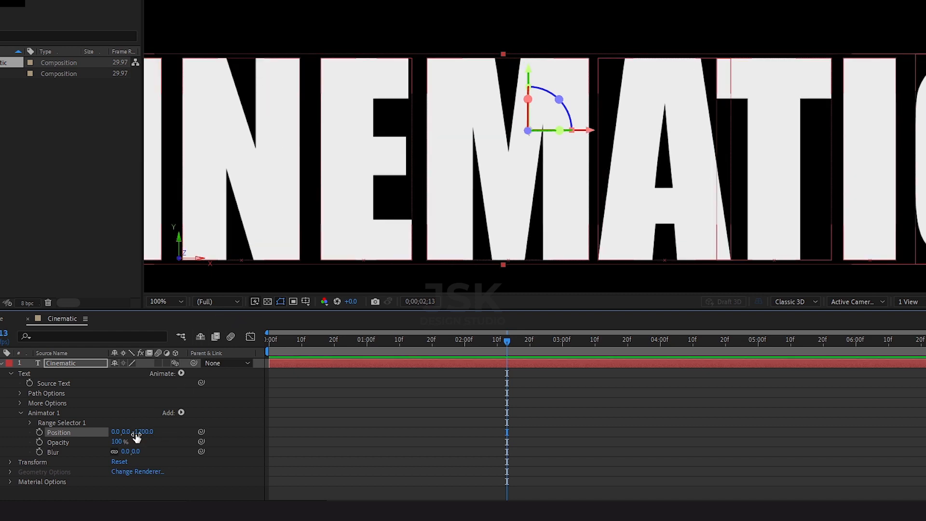
Step: Set the animator's Blur to 100 on both axes and move the playhead to the first frame
left_click(134, 452)
type("100")
key("Return")
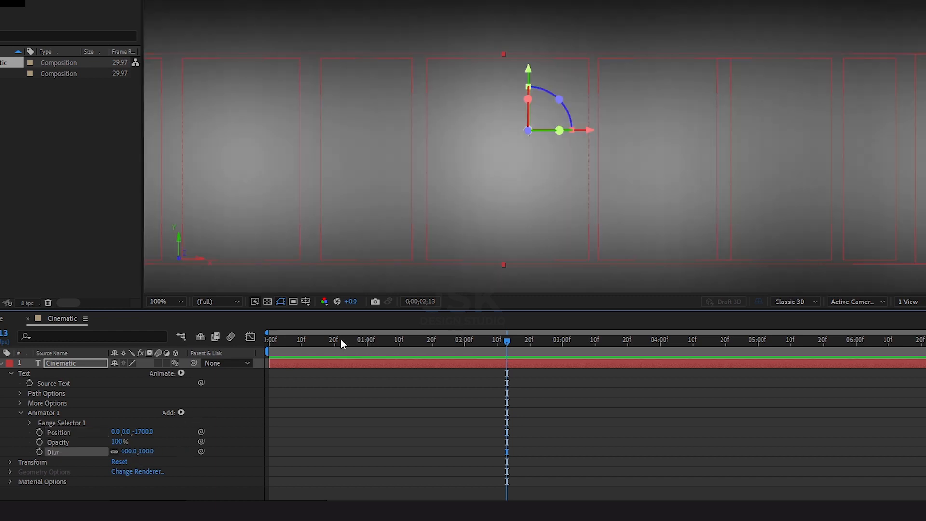
left_click_drag(341, 339, 247, 341)
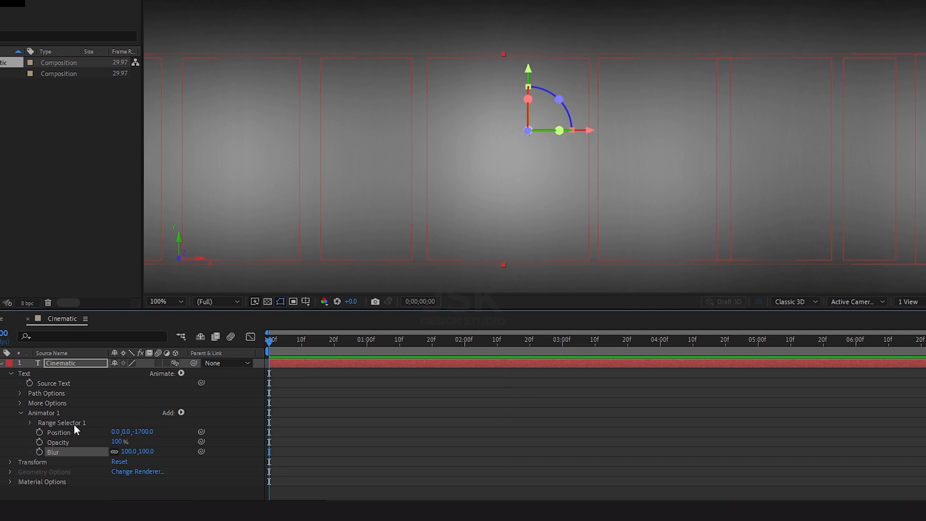
Step: Keyframe the range selector's Offset from -100% at the first frame to 100% at 2 seconds
left_click(30, 423)
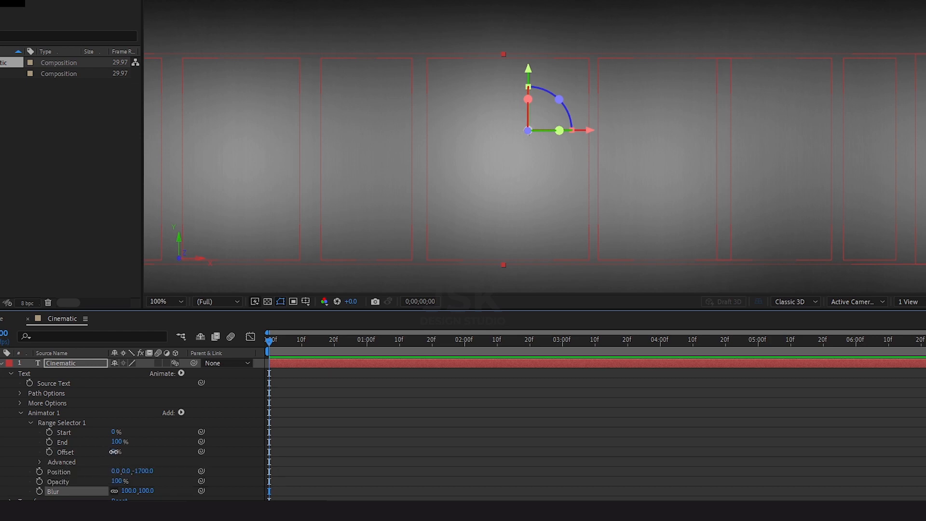
left_click_drag(115, 455, 80, 454)
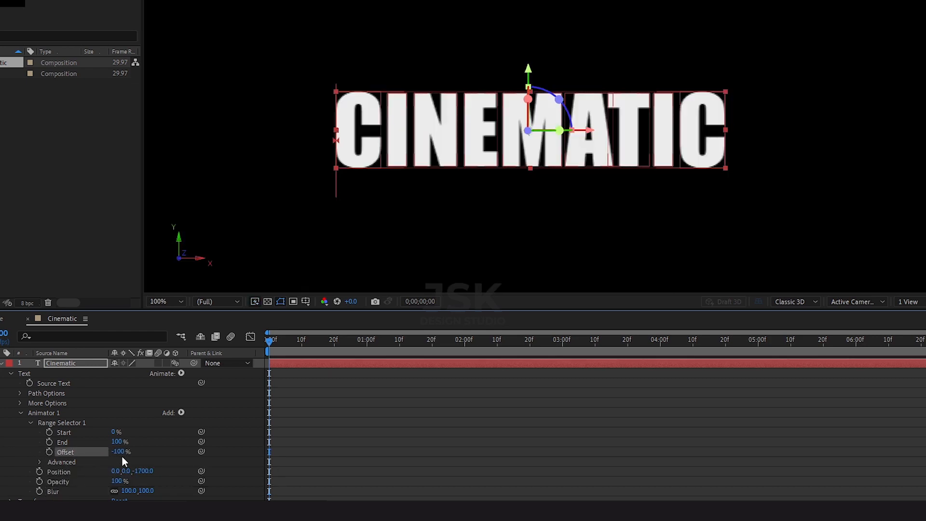
left_click(50, 452)
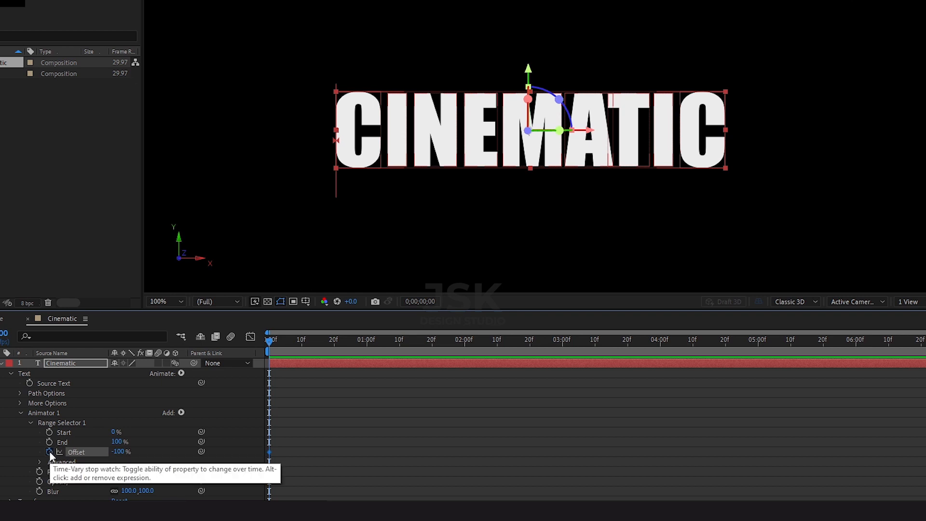
left_click_drag(298, 340, 464, 344)
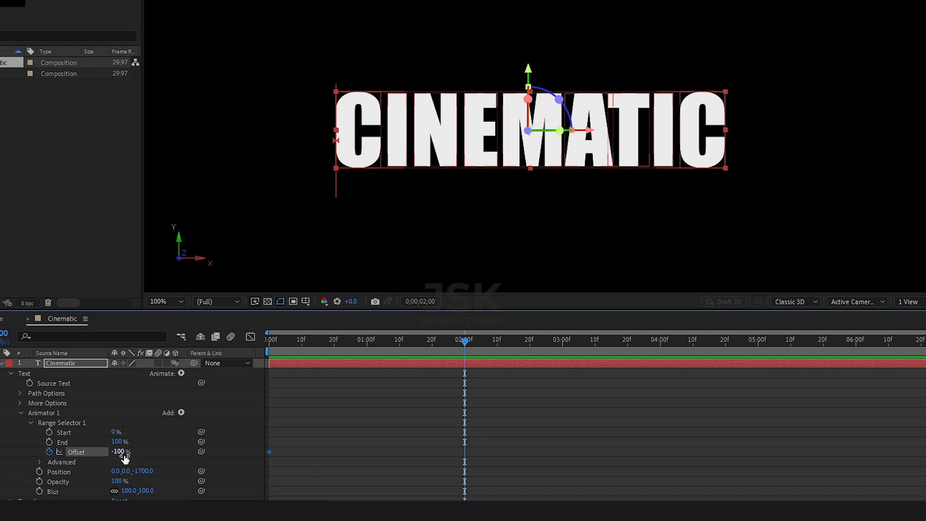
left_click_drag(120, 456, 447, 450)
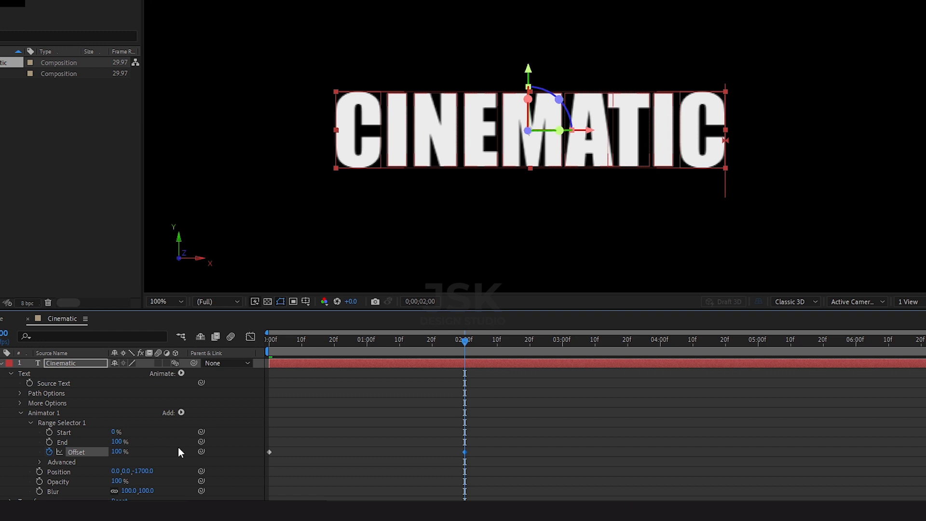
Step: Set the range selector's Shape to Ramp Up and preview the text reveal from the first frame
left_click(39, 462)
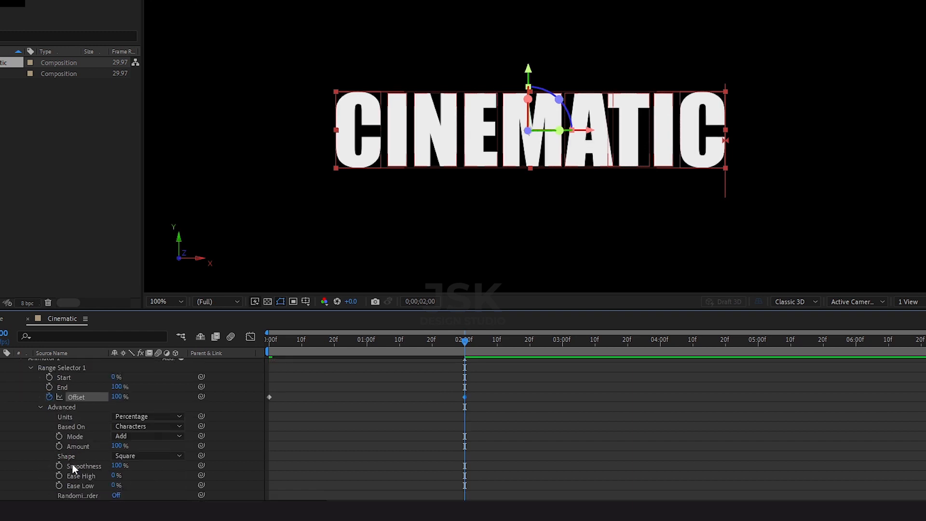
left_click(153, 455)
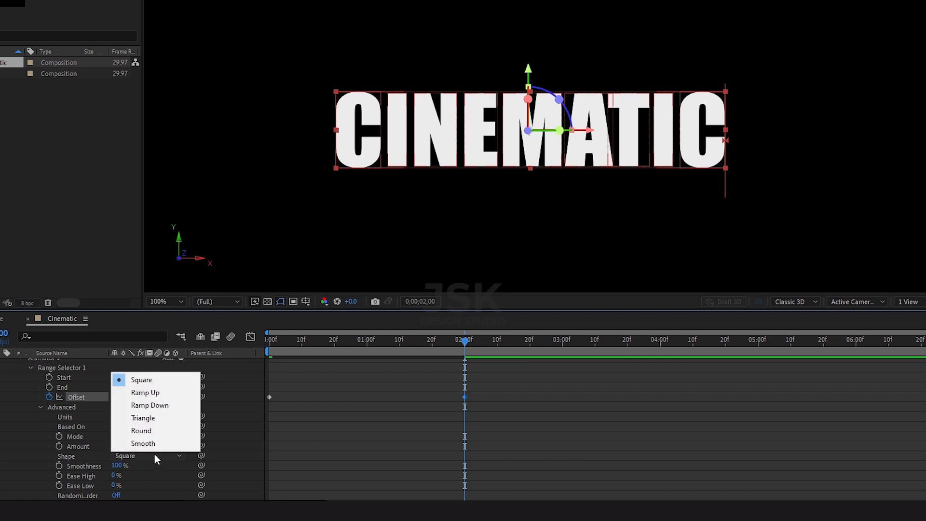
left_click(155, 392)
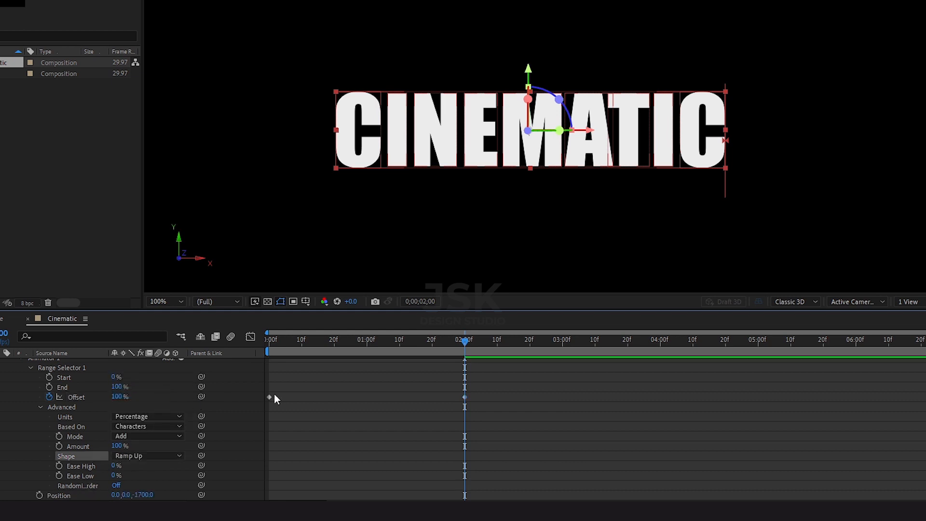
left_click_drag(284, 338, 268, 340)
key("ctrl+shift+h")
key("ctrl+shift+h")
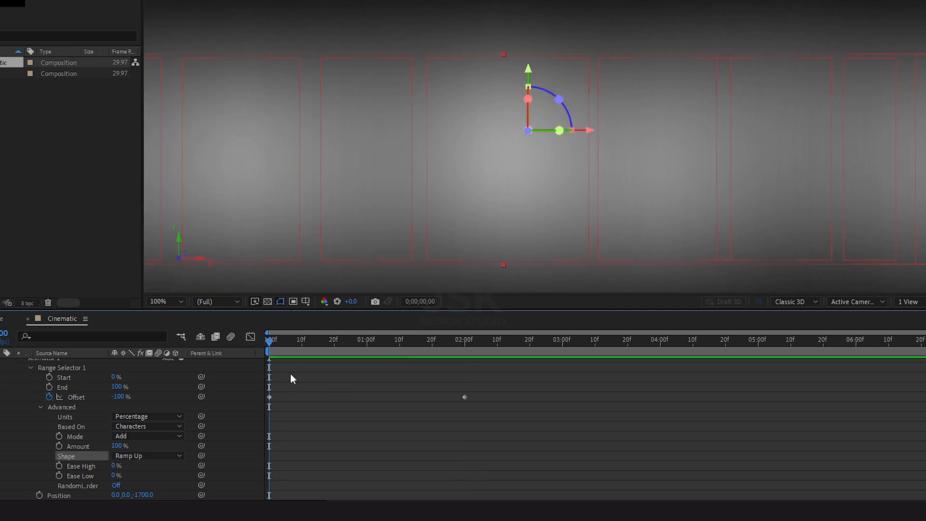
key("ctrl+shift+h")
key("space")
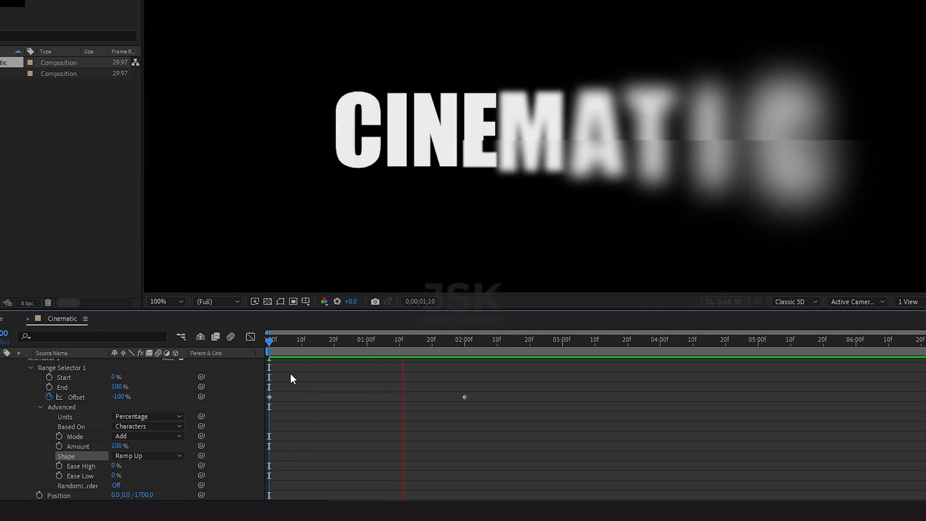
key("space")
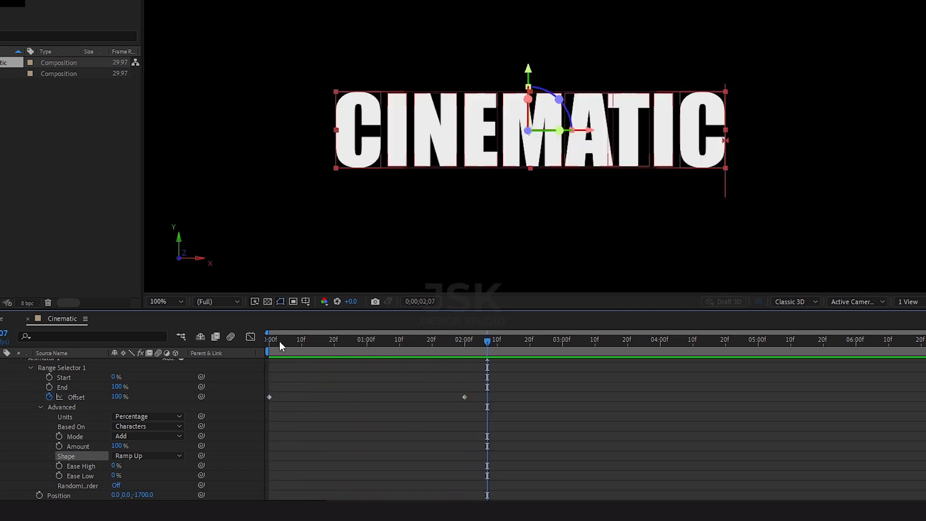
Step: Shorten the reveal by moving the second Offset keyframe to about 1:12, and preview it from the start
left_click(279, 340)
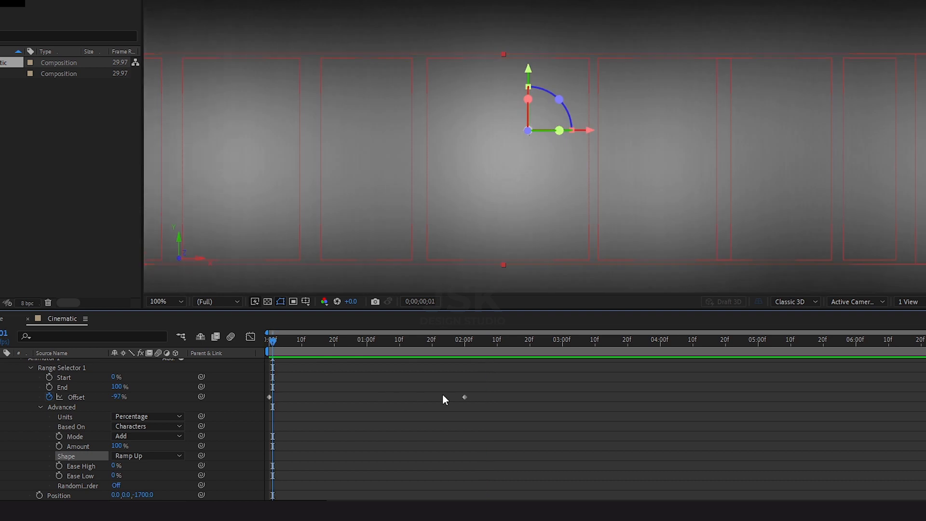
left_click(464, 397)
left_click_drag(449, 385, 407, 393)
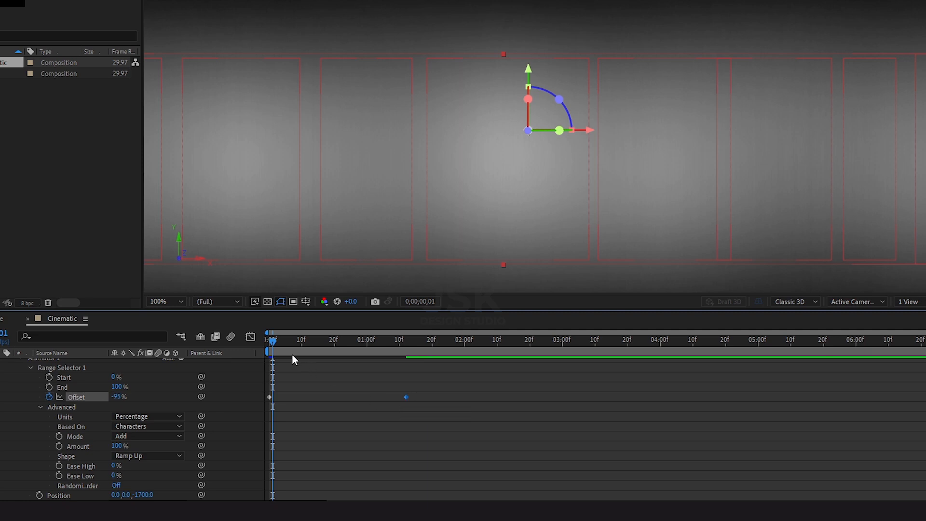
left_click(267, 341)
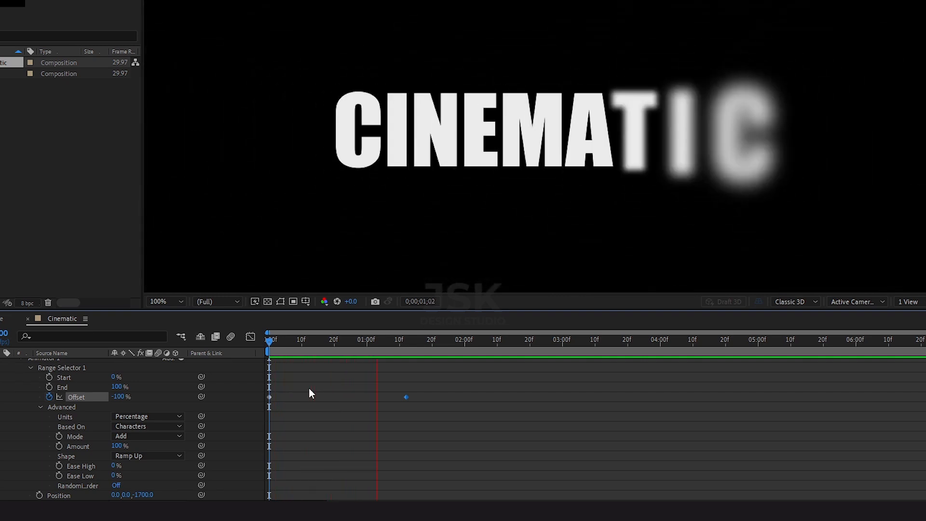
key("space")
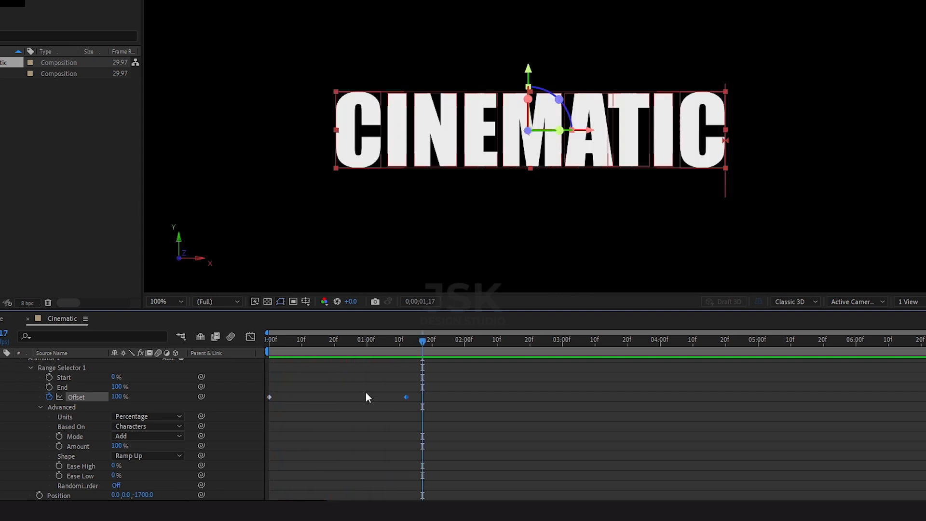
Step: Move the second Offset keyframe to about frame 25 and preview the faster reveal
left_click_drag(405, 396, 354, 395)
key("Home")
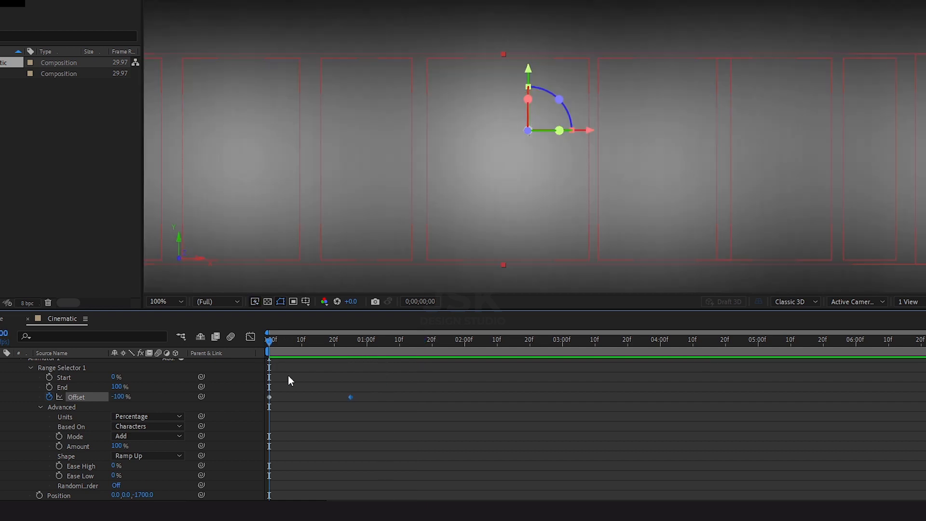
key("space")
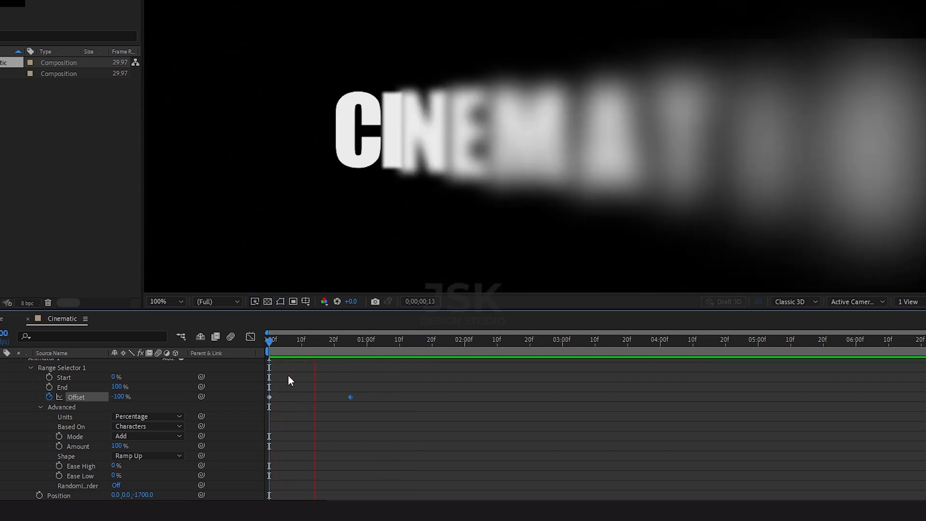
key("space")
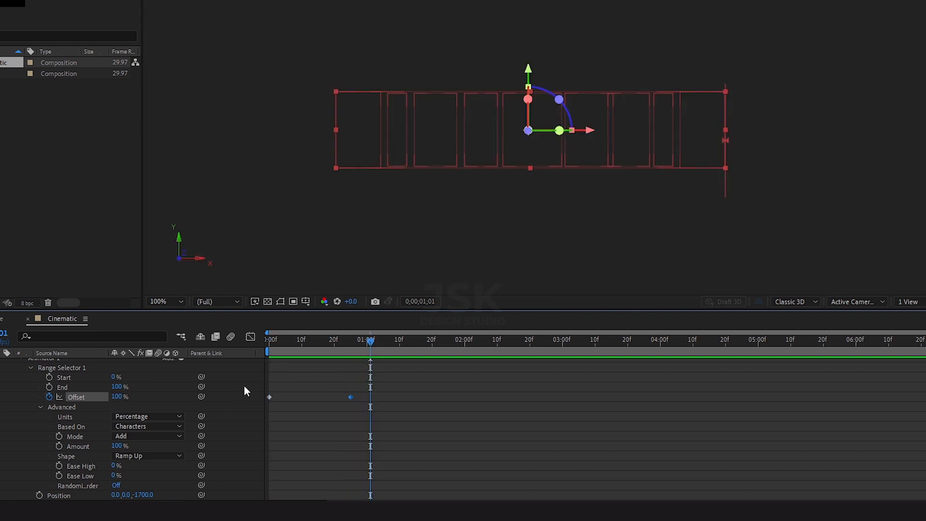
key("Home")
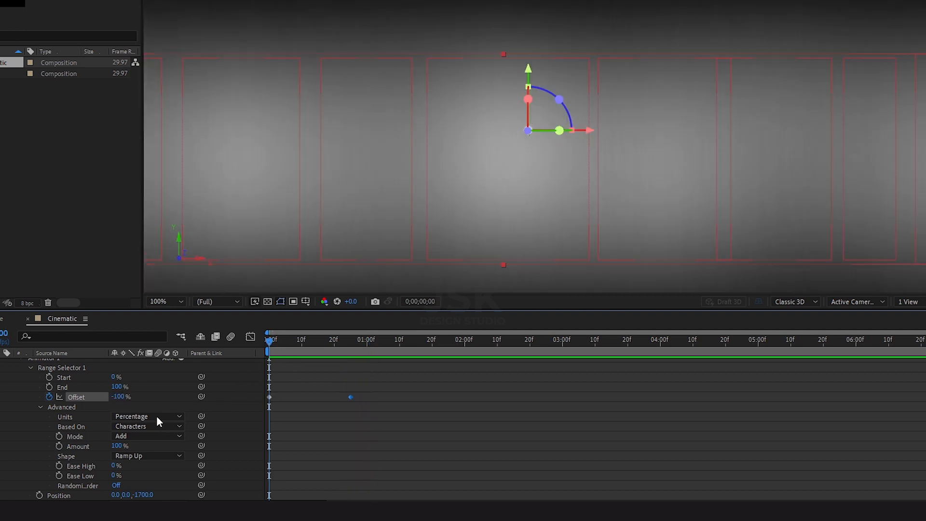
Step: Set the text animator's Opacity to 0% so the letters fade in during the reveal
scroll(20, 432, "down", 3)
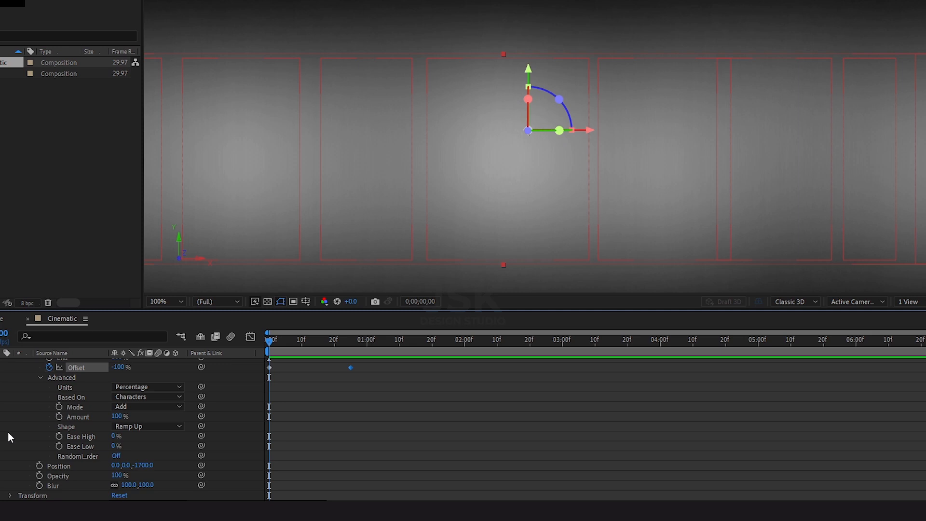
left_click(117, 475)
type("0")
key("Return")
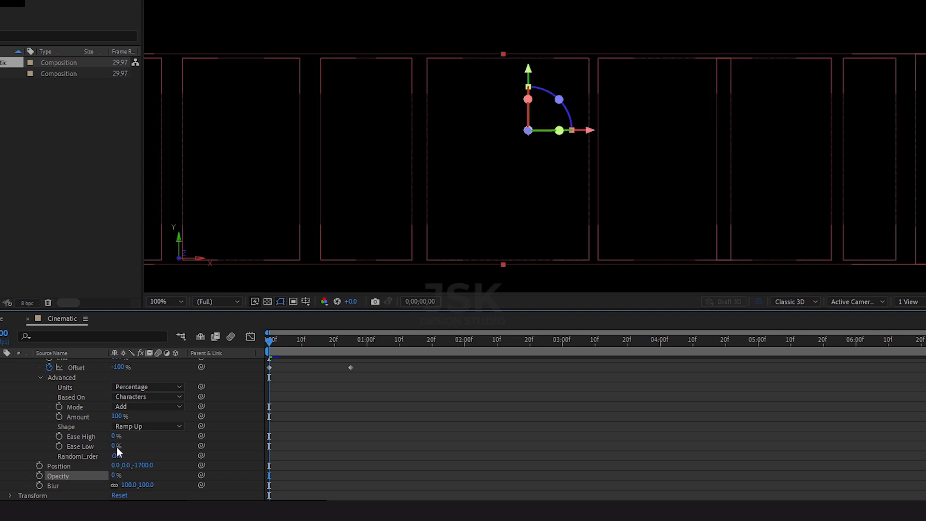
Step: Set the range selector's Ease Low to 100% and turn on Randomize Order, checking the result in a preview
left_click_drag(114, 446, 234, 445)
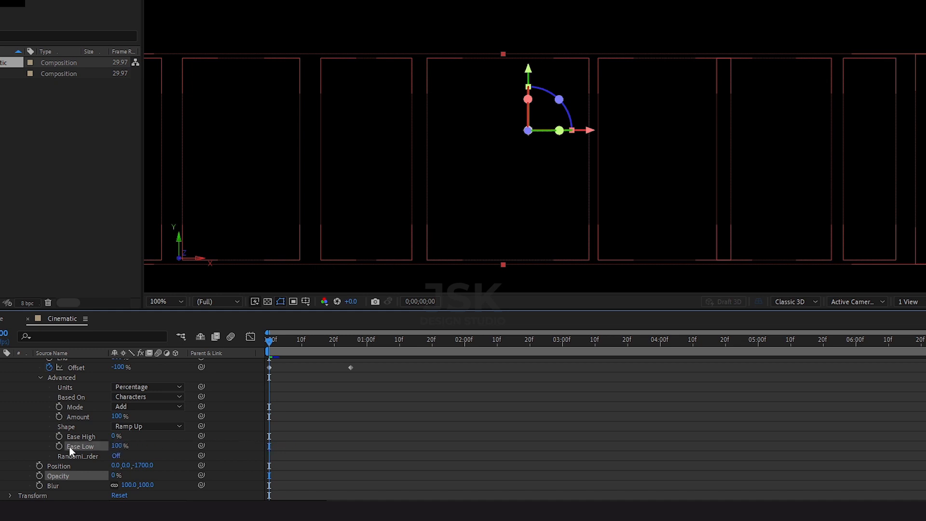
left_click(117, 457)
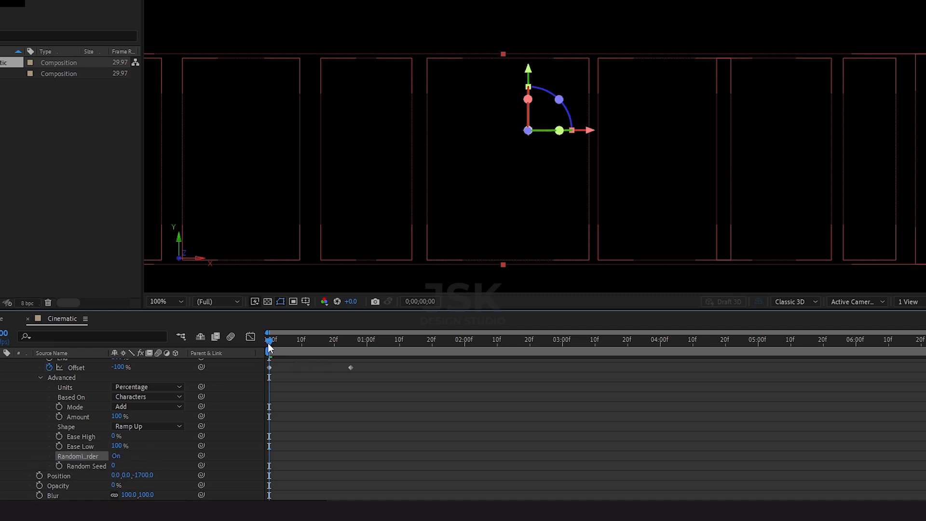
left_click_drag(274, 344, 258, 342)
key("space")
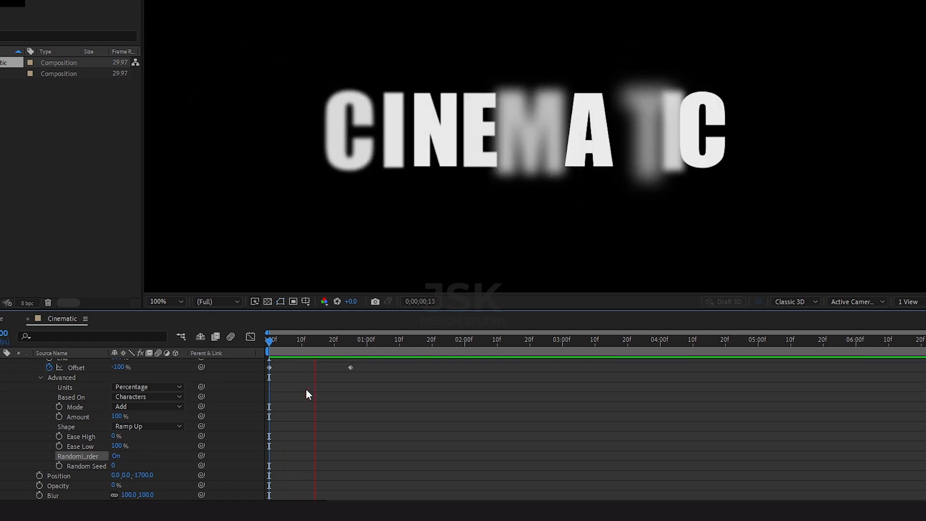
key("space")
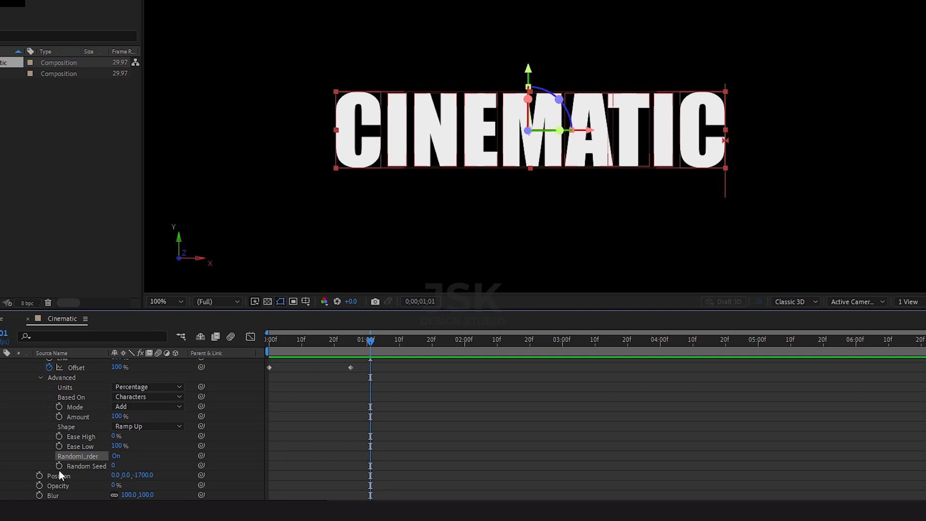
Step: Set the range selector's Random Seed to 32 and preview the new letter order from the first frame
mouse_move(115, 467)
left_mouse_down()
mouse_move(140, 465)
mouse_move(120, 468)
mouse_move(130, 469)
left_mouse_up()
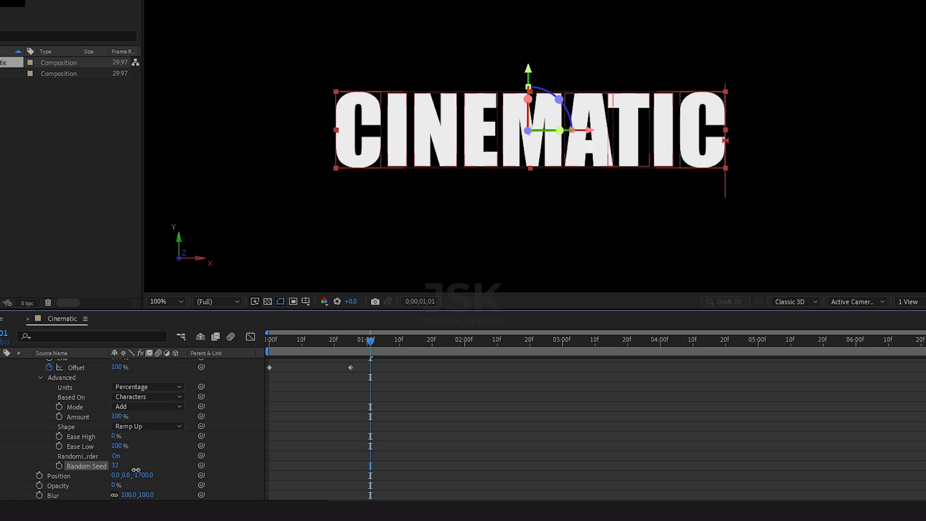
left_click_drag(117, 467, 121, 467)
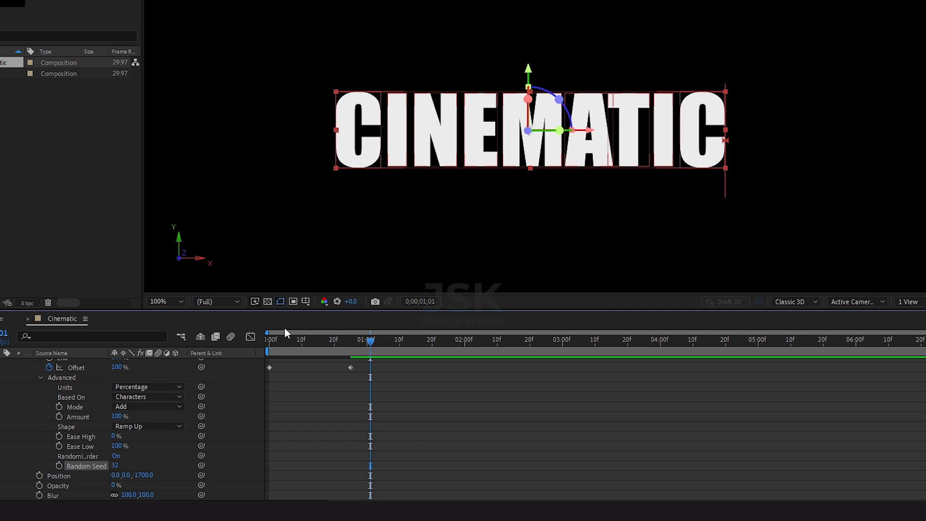
left_click_drag(274, 339, 253, 340)
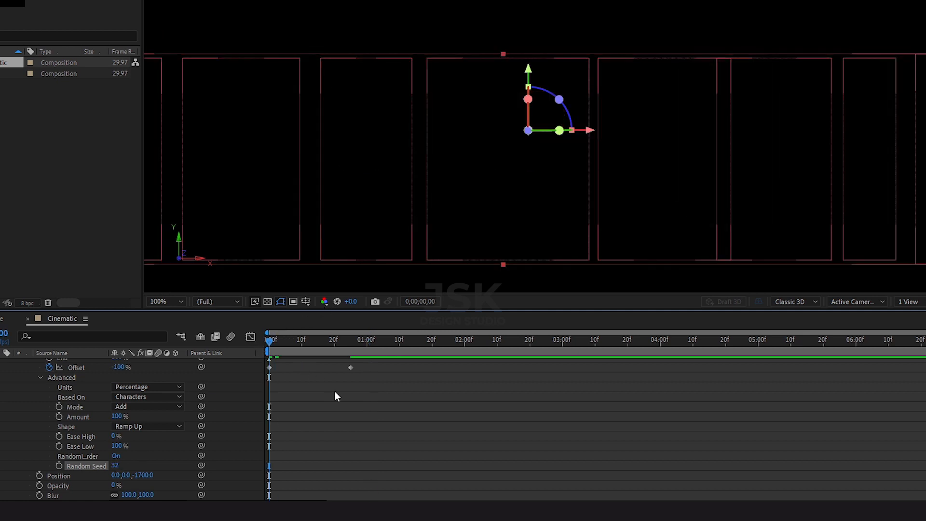
key("space")
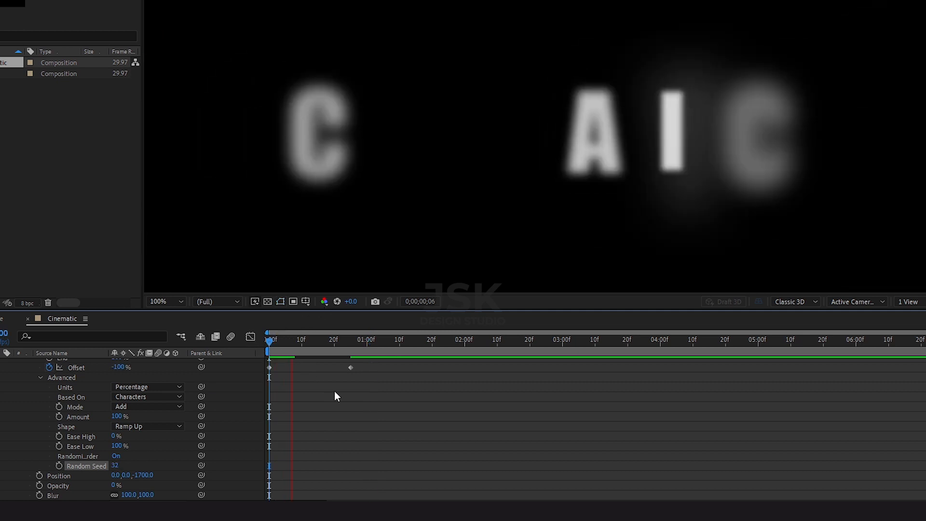
key("space")
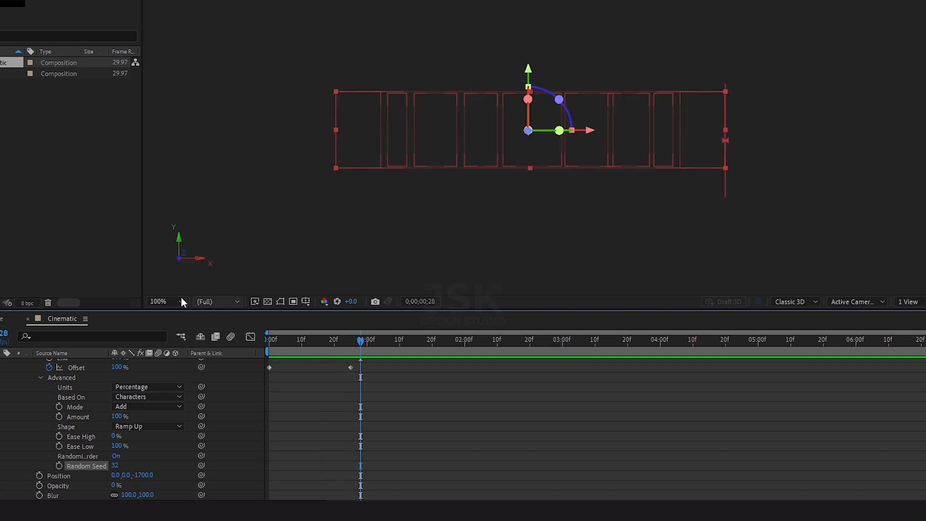
Step: Fit the whole composition in the viewer and play the finished letter reveal from the first frame
left_click(181, 302)
left_click(179, 104)
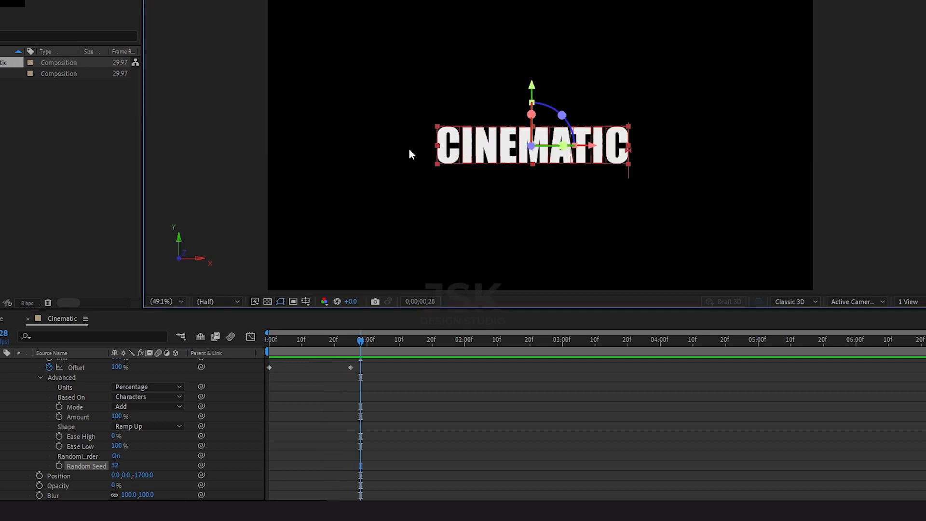
key("Home")
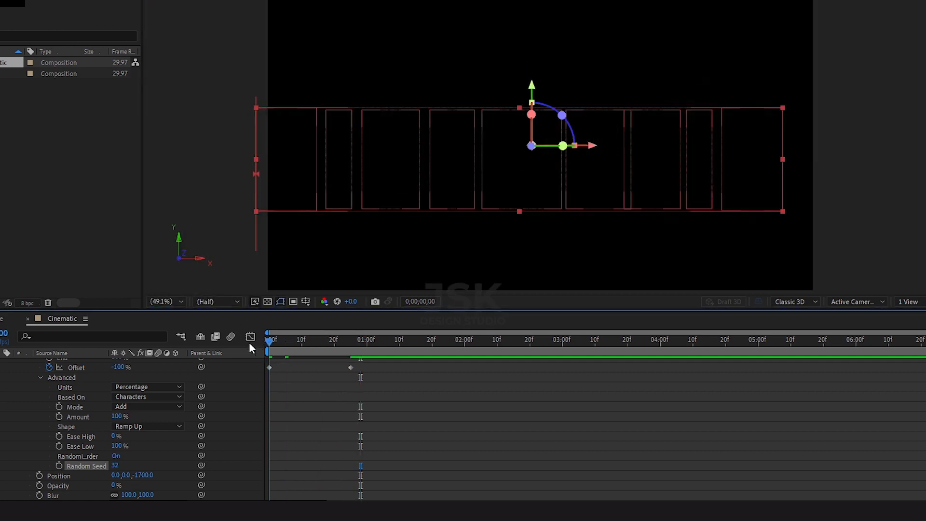
left_click(251, 336)
left_click(250, 336)
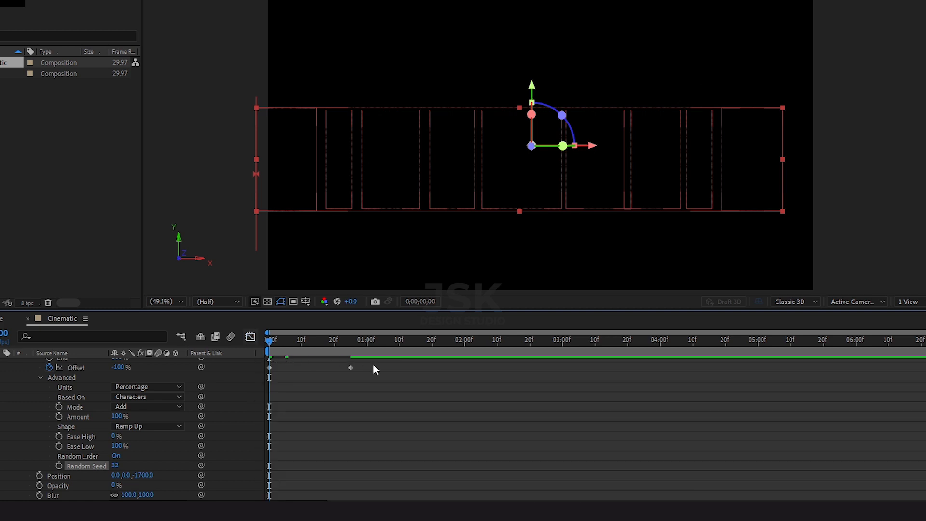
key("space")
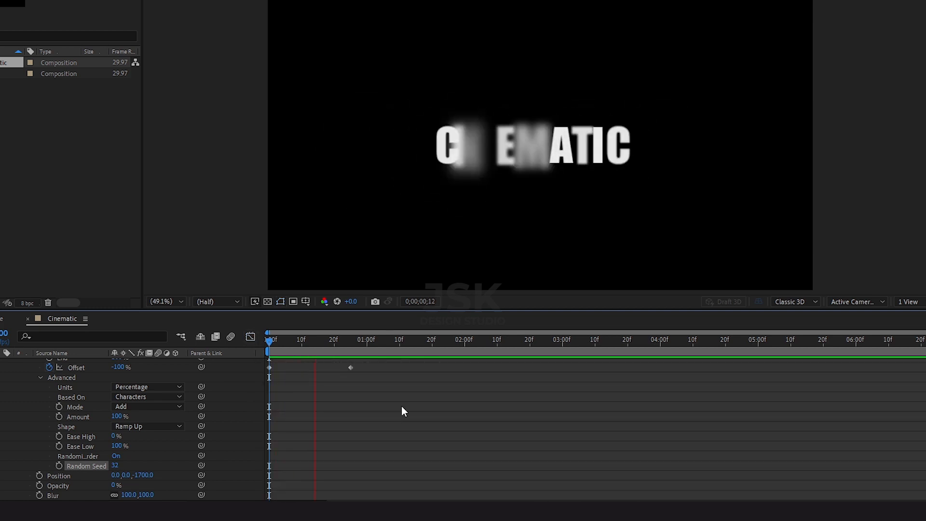
key("space")
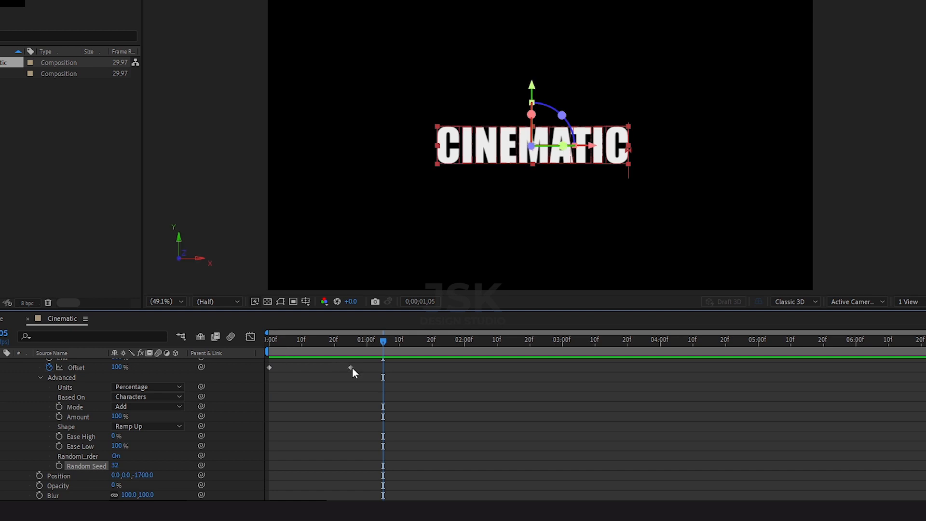
Step: Move the ending Offset keyframe to about 1 second 12 frames and preview the slower letter reveal from the first frame
left_click(351, 368)
left_click_drag(351, 367, 405, 367)
left_click(267, 340)
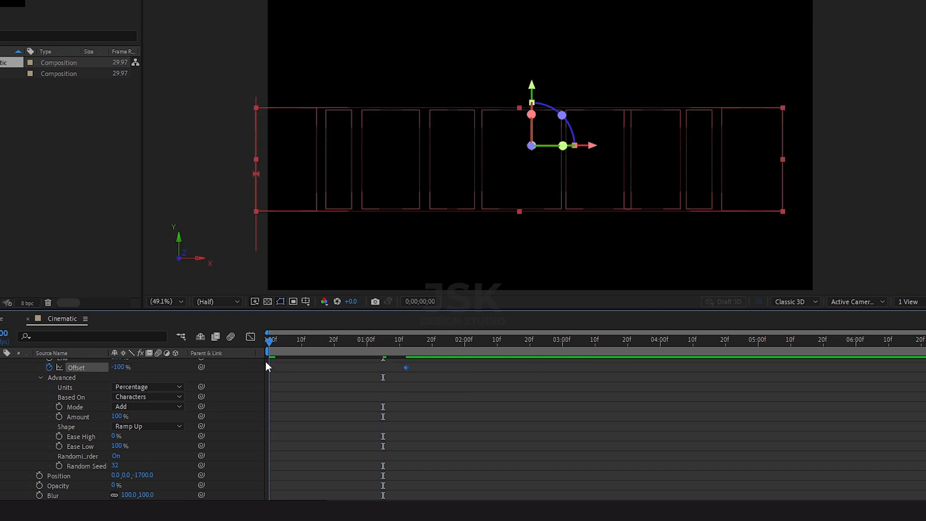
key("space")
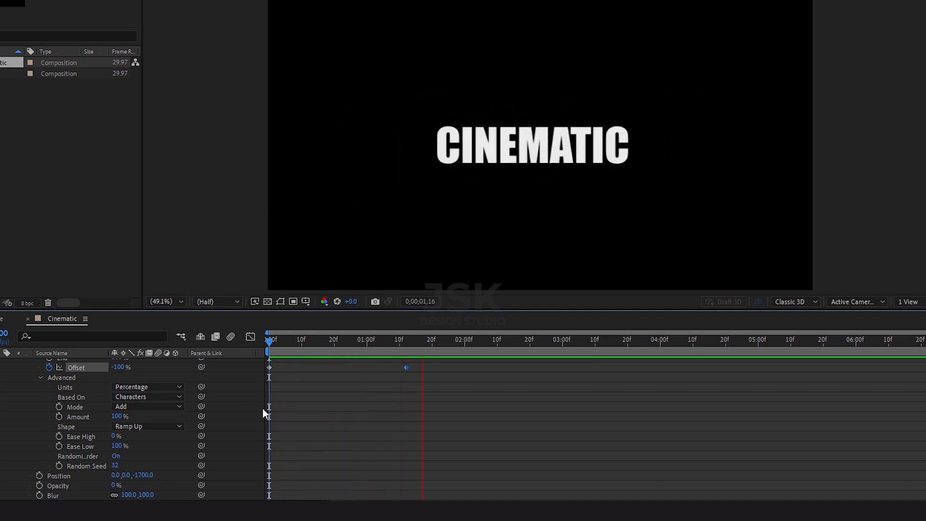
key("space")
left_click(269, 340)
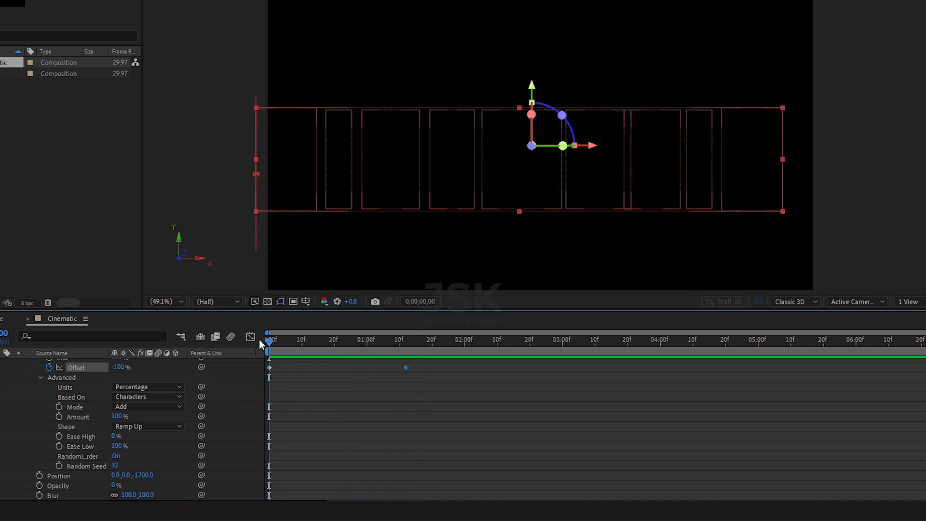
key("space")
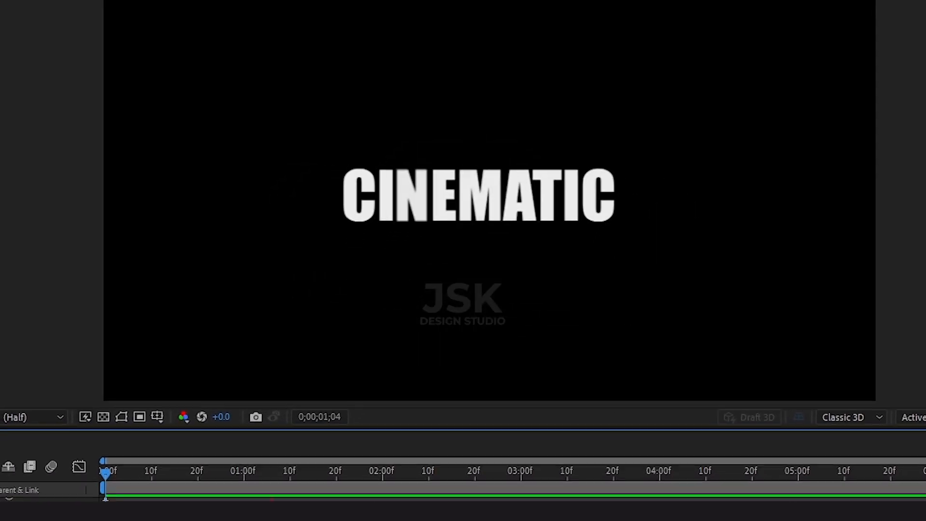
key("space")
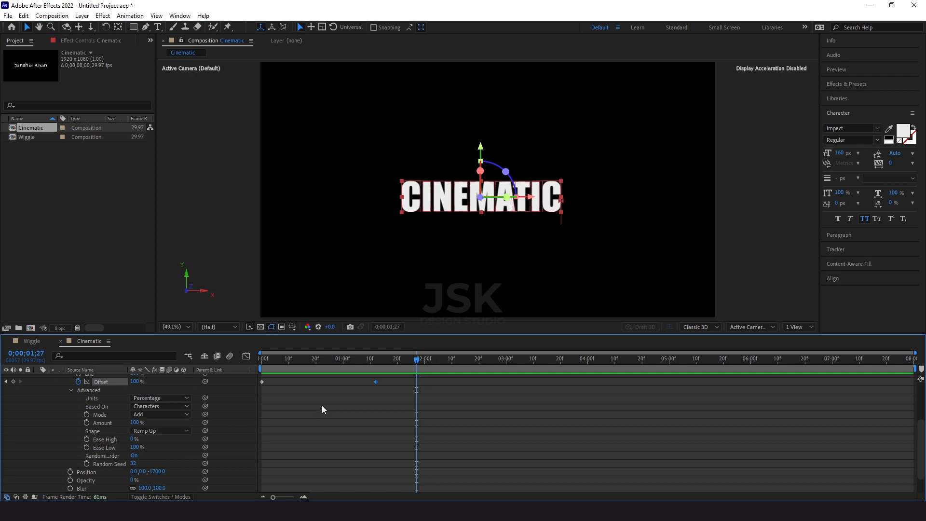
Step: Duplicate the Cinematic composition in the project and rename the copy Creative
left_click(42, 185)
left_click(31, 85)
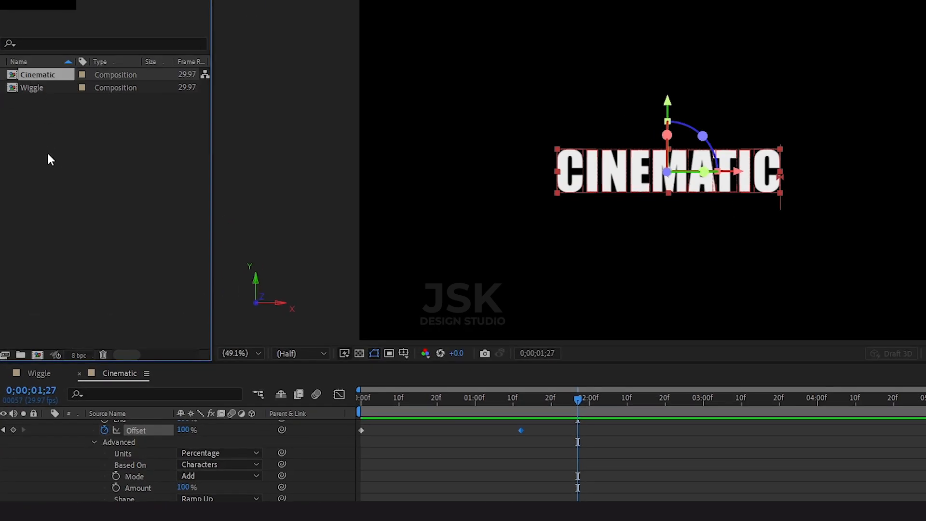
key("ctrl+d")
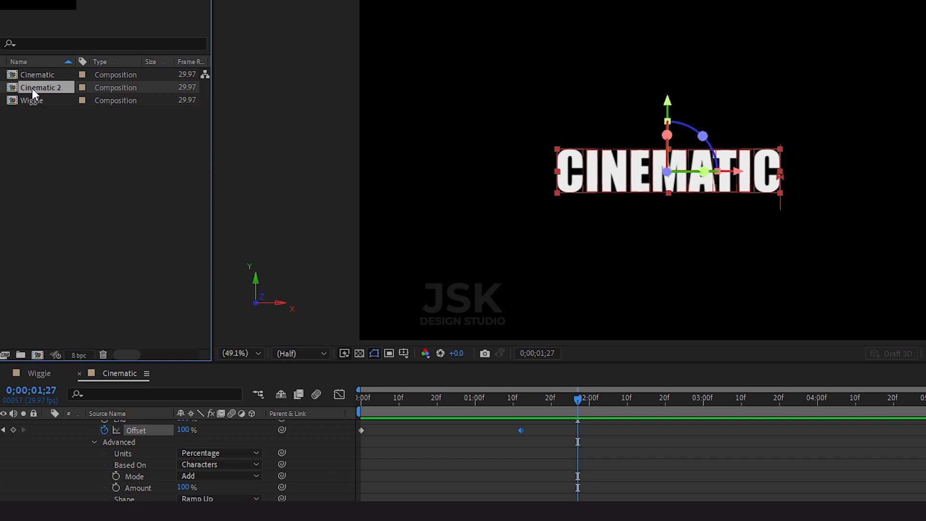
right_click(32, 89)
left_click(128, 306)
type("Creative")
left_click(71, 137)
left_click(43, 86)
Step: In the Creative composition, delete the Cinematic text layer and add a new text layer reading CREATIVE
double_click(29, 87)
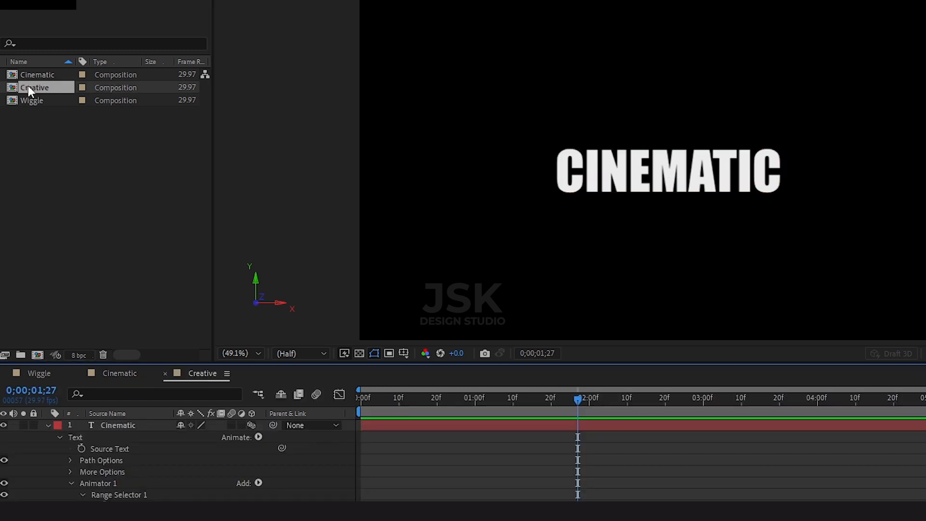
left_click(113, 426)
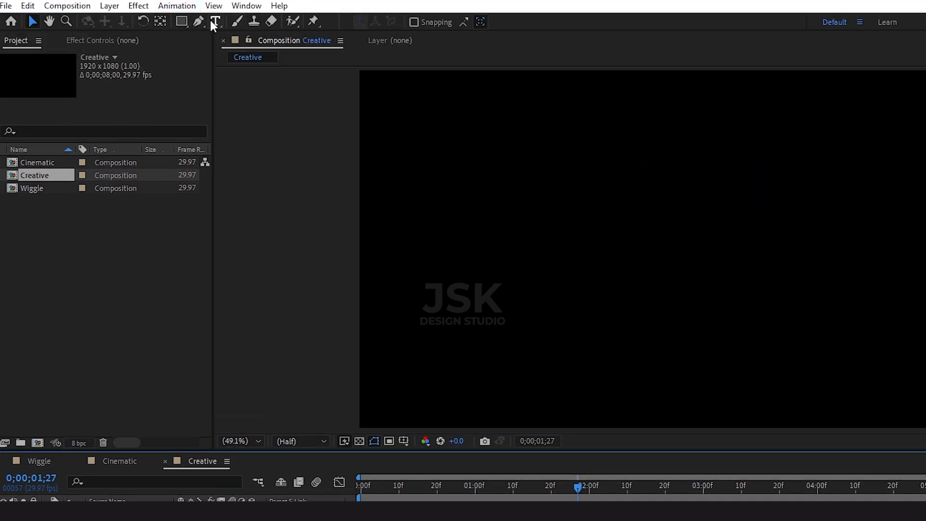
left_click(215, 22)
left_click(539, 270)
type("CREATIVE")
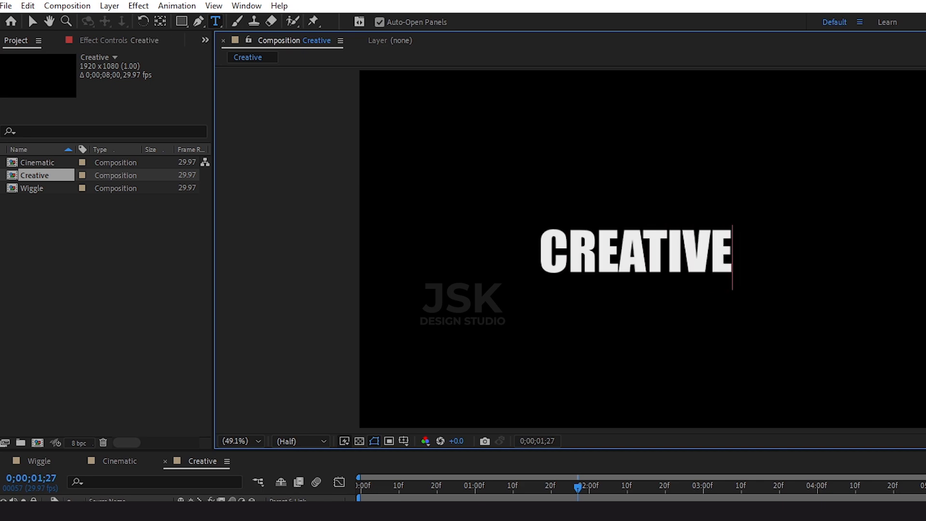
Step: Try the Helvetica Rounded Bold font on the whole CREATIVE text
key("ctrl+a")
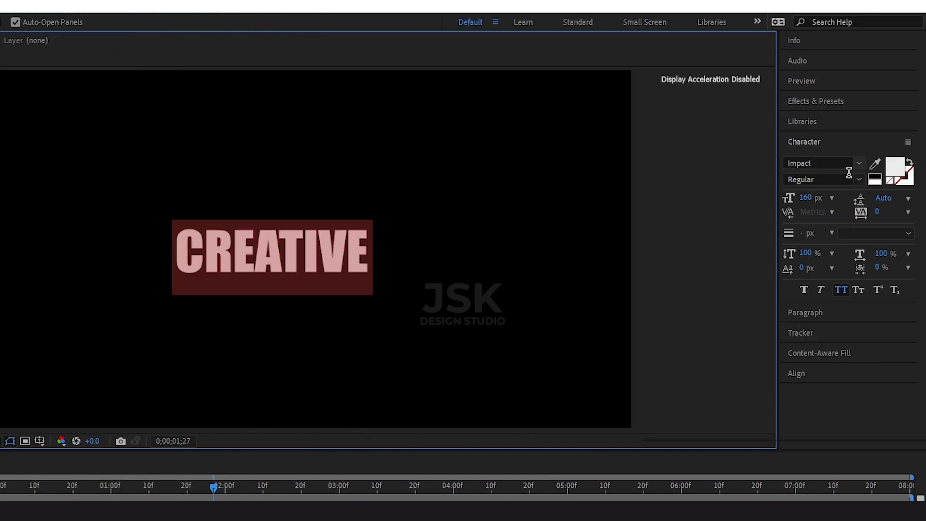
left_click(849, 172)
type("helv")
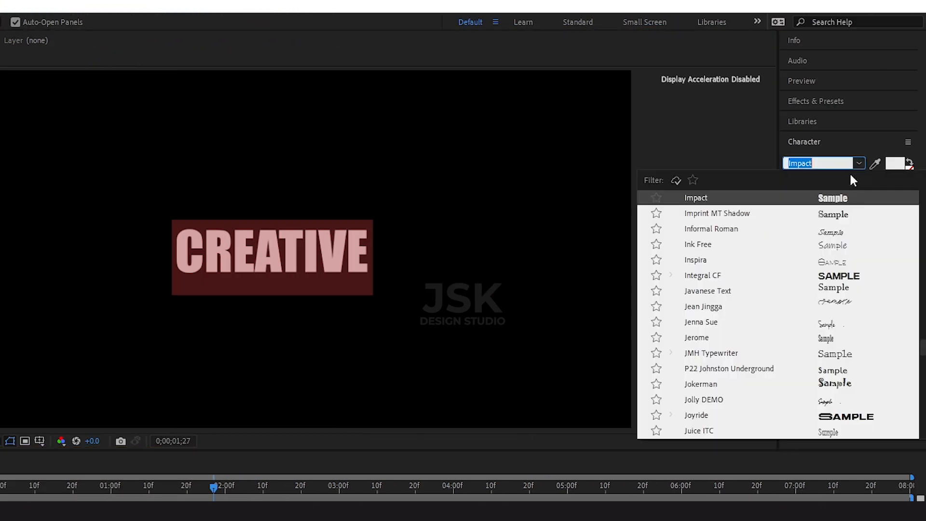
type("et")
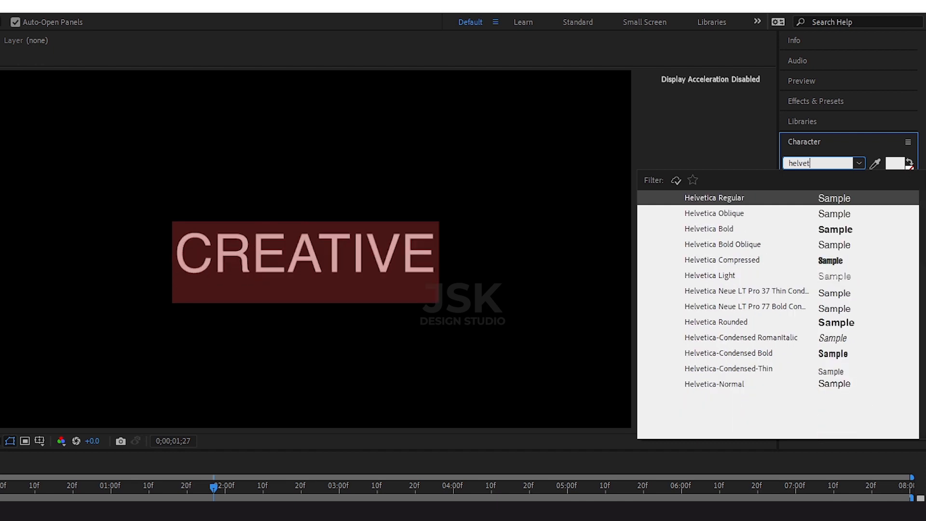
left_click(724, 322)
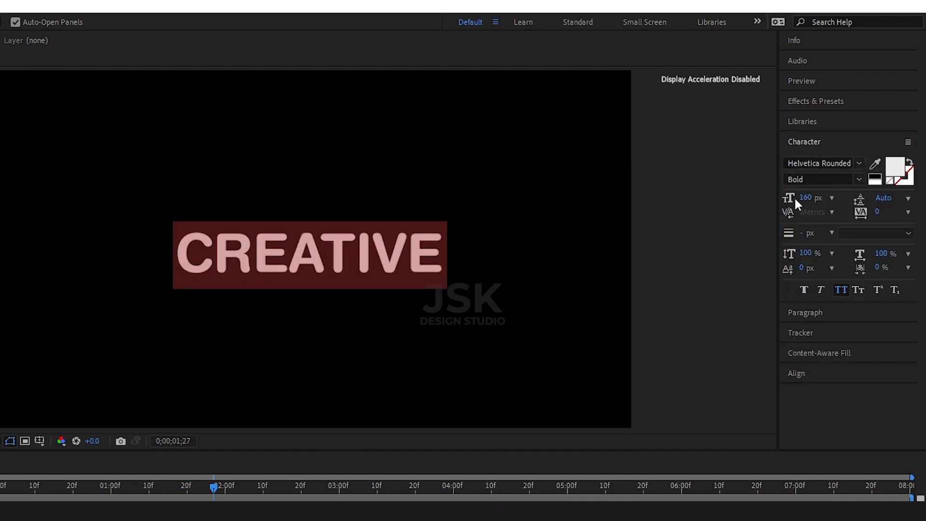
Step: Change the CREATIVE text's font to Helvetica-Condensed Bold
left_click(811, 164)
type("hel")
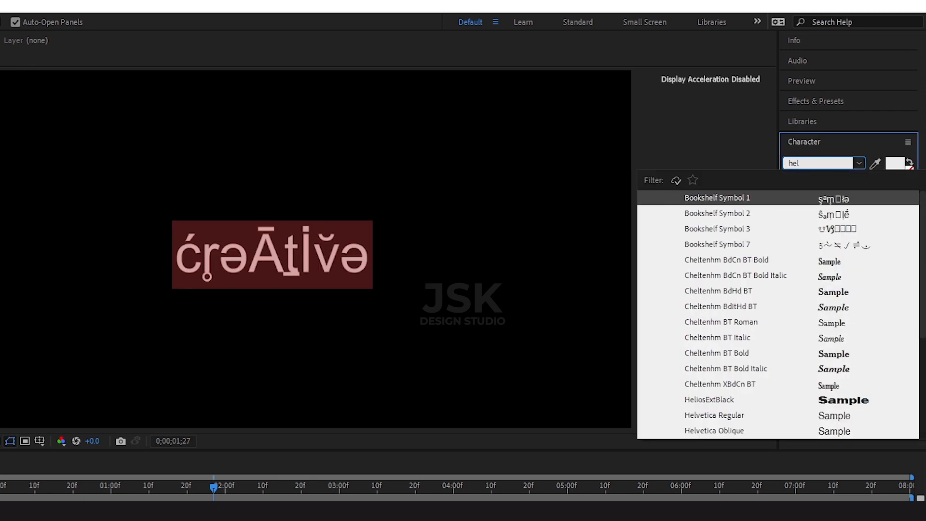
type("ve")
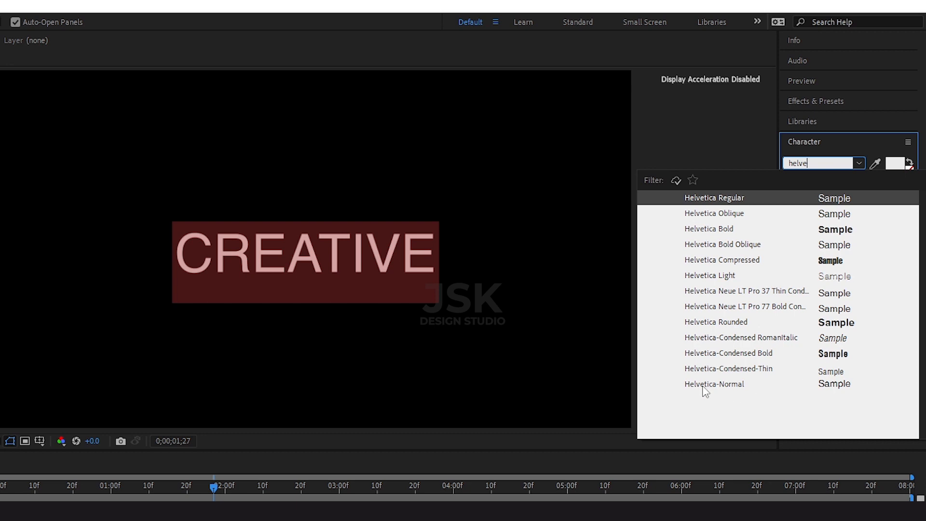
left_click(741, 353)
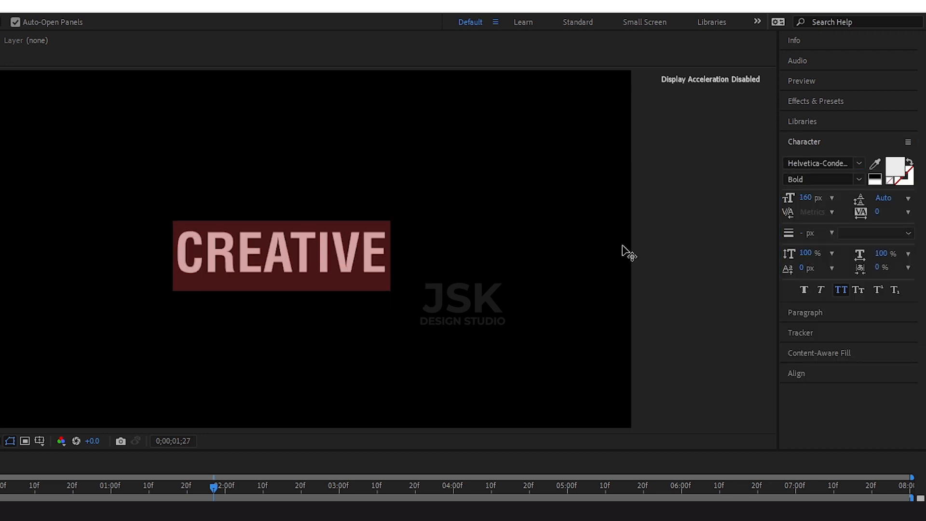
left_click(857, 177)
left_click(857, 178)
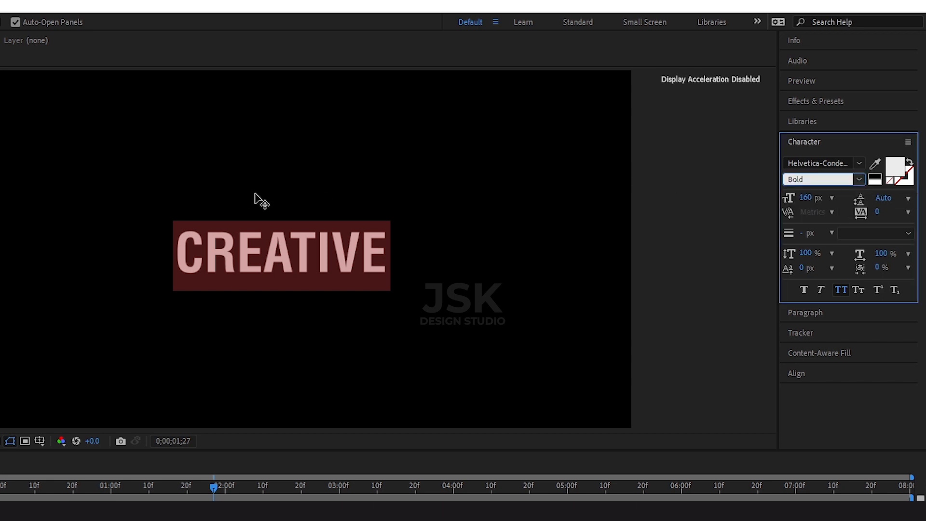
Step: Set the font size of the whole CREATIVE text to 200 px and finish text editing
left_click(312, 255)
key("ctrl+a")
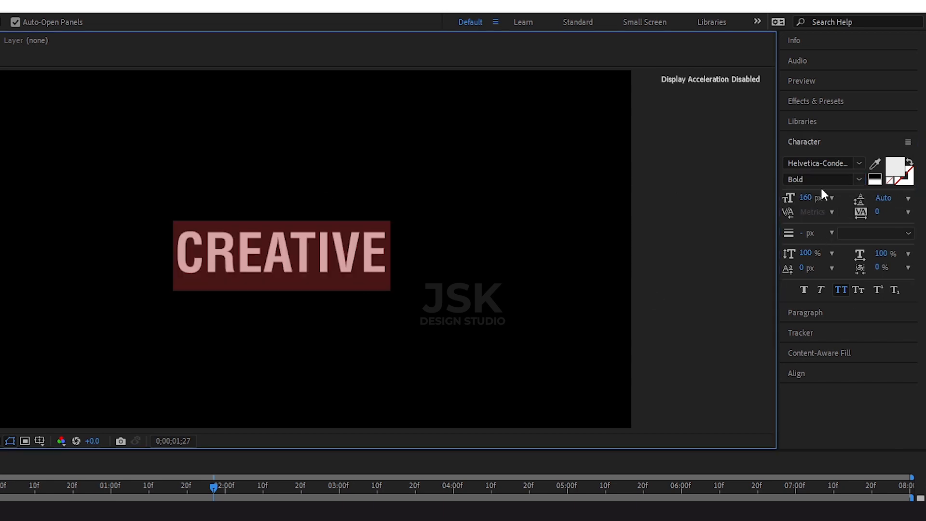
left_click(806, 198)
type("200")
key("Return")
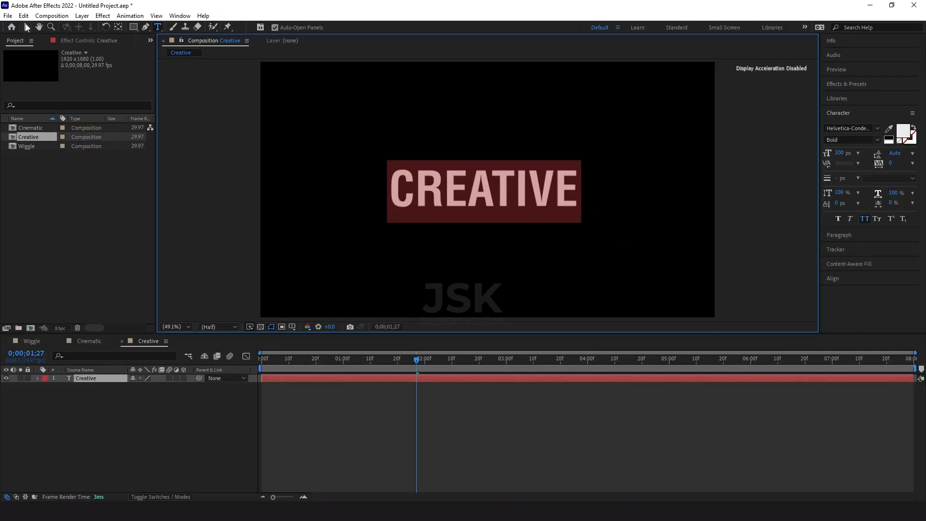
key("Escape")
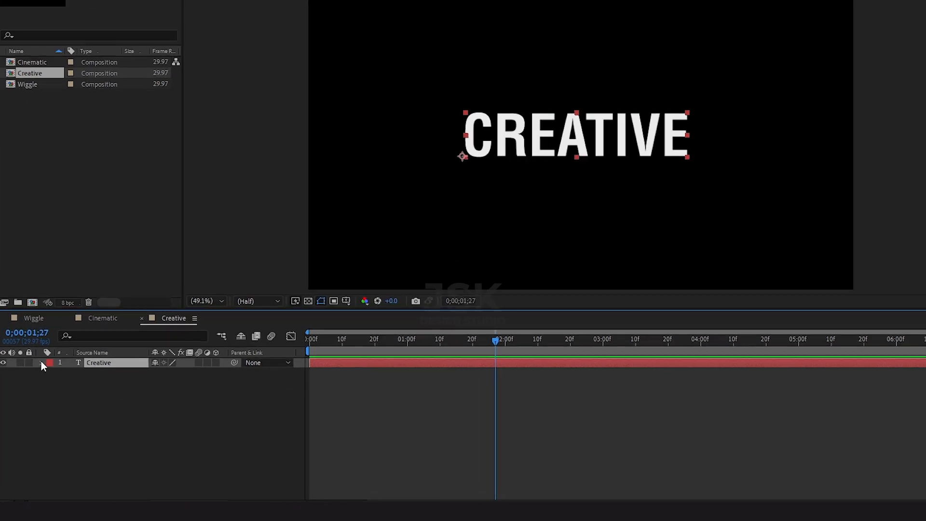
Step: Add a text animator to the Creative layer with Position, Opacity and Tracking properties
left_click(37, 379)
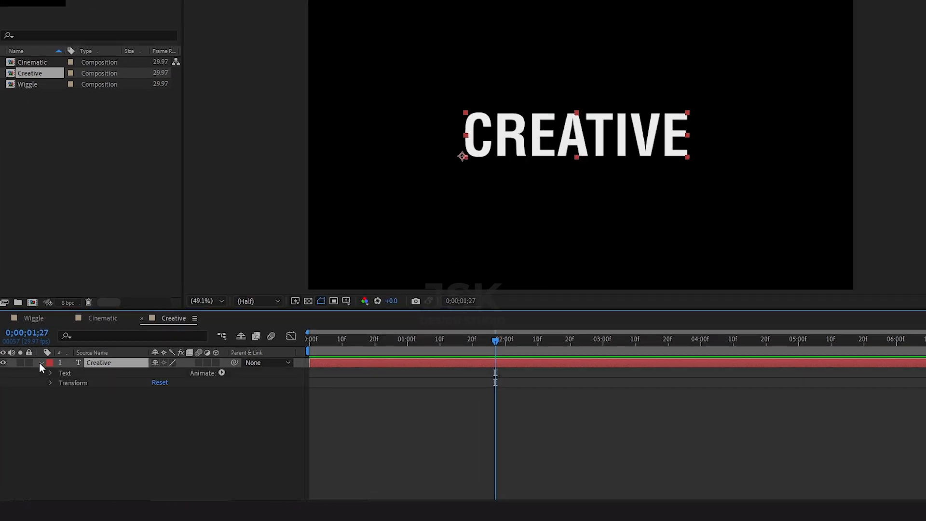
left_click(221, 373)
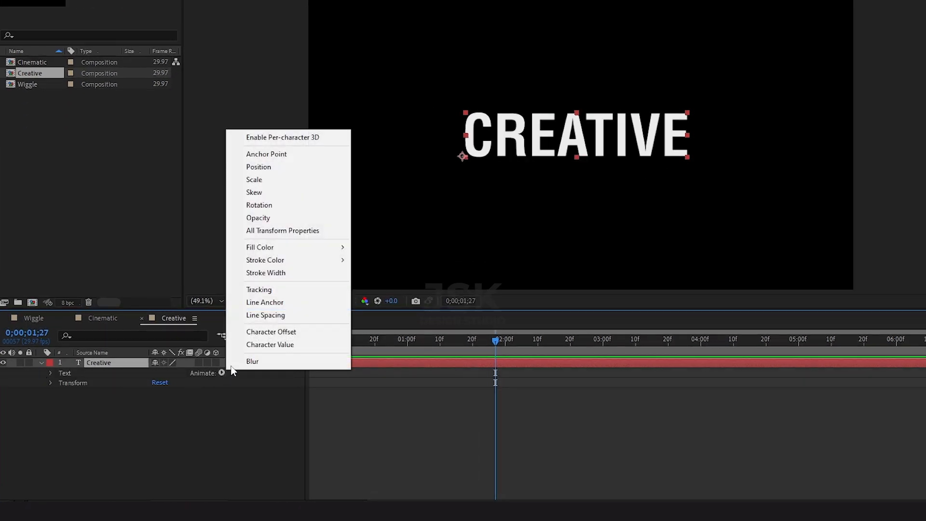
left_click(281, 168)
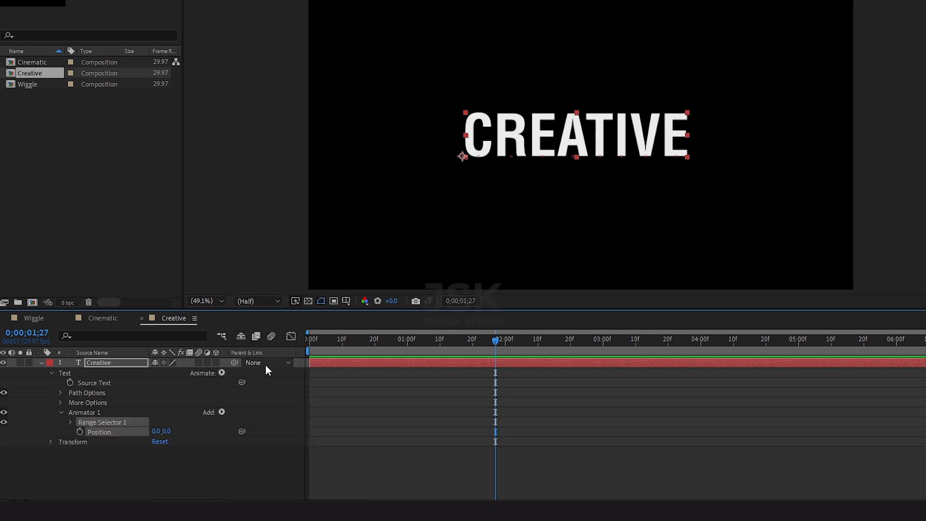
left_click(221, 413)
mouse_move(253, 416)
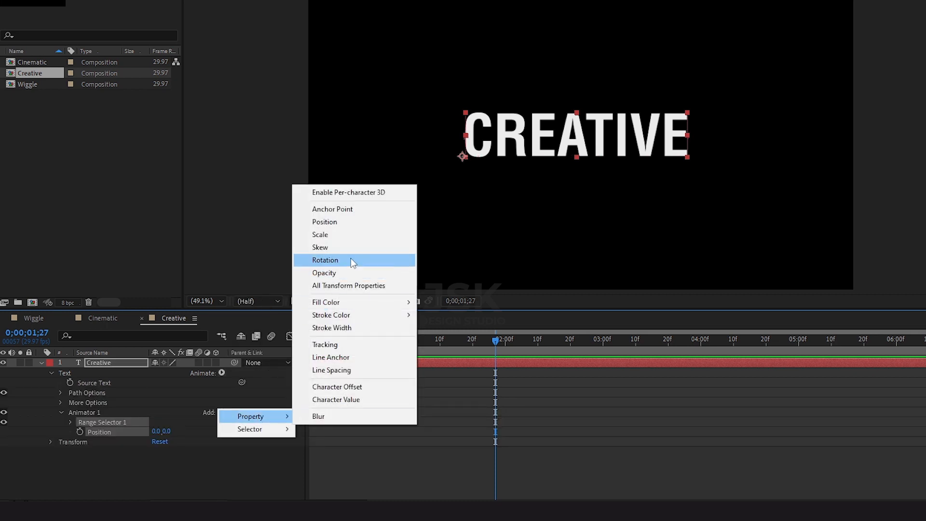
left_click(334, 273)
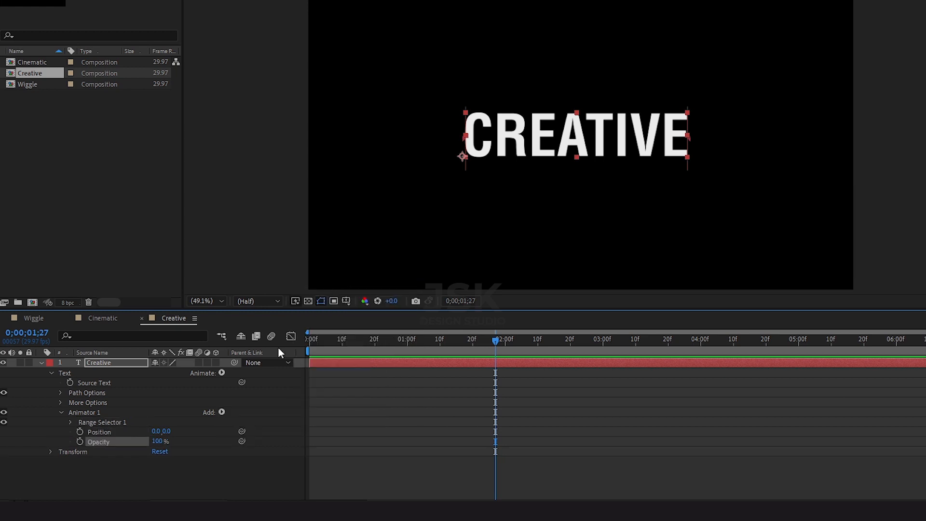
left_click(223, 412)
mouse_move(246, 416)
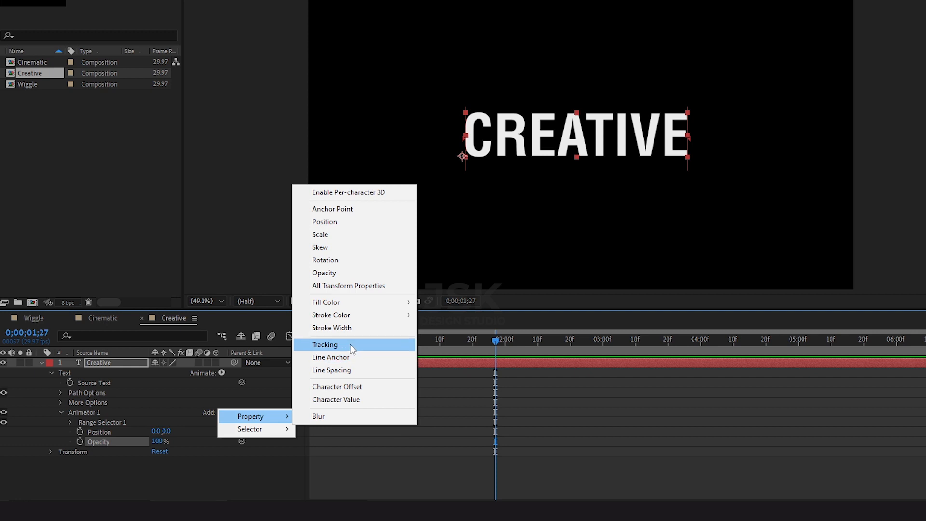
left_click(337, 344)
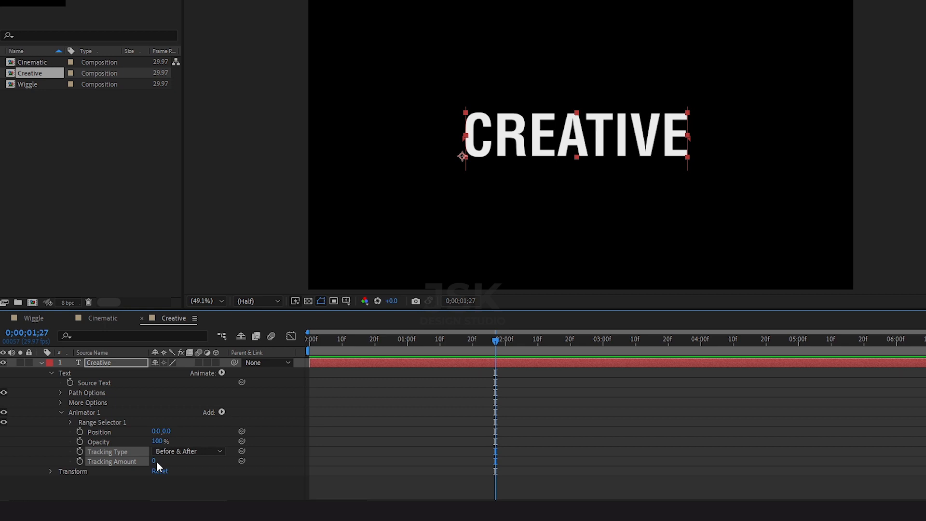
Step: Set the animator's Tracking Amount to -100 and its Position to 0, 180 so the letters collapse below the baseline
left_click_drag(156, 461, 103, 463)
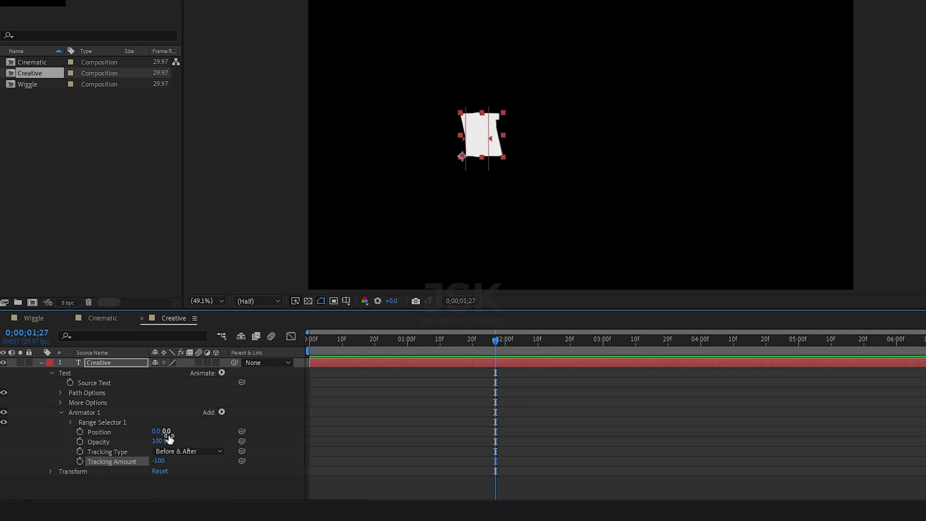
left_click_drag(168, 431, 268, 431)
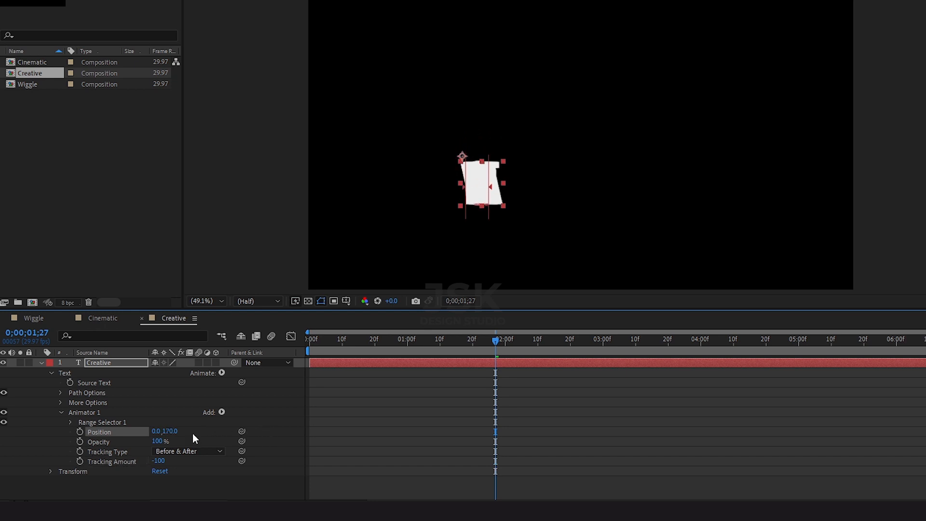
left_click(172, 431)
type("180")
key("Return")
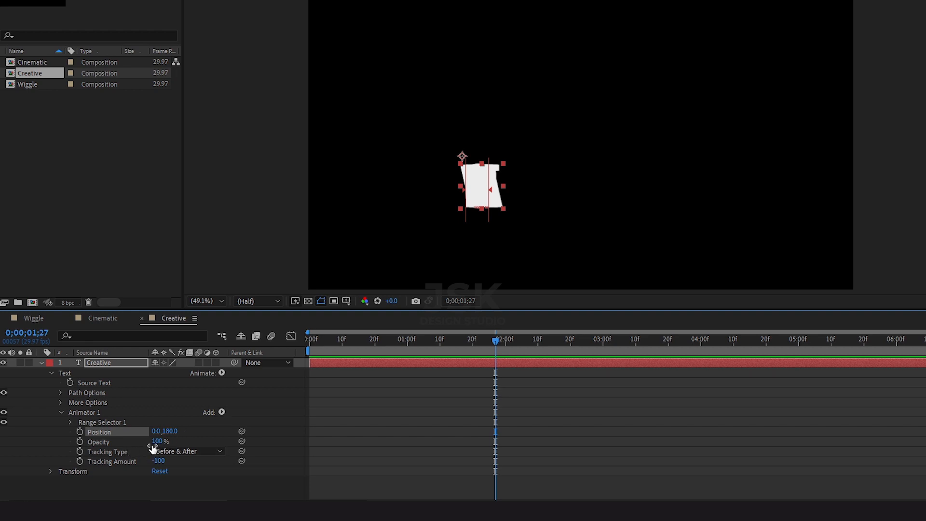
Step: Set the animator's Opacity to 0% on the Creative text layer
left_click_drag(158, 441, 95, 443)
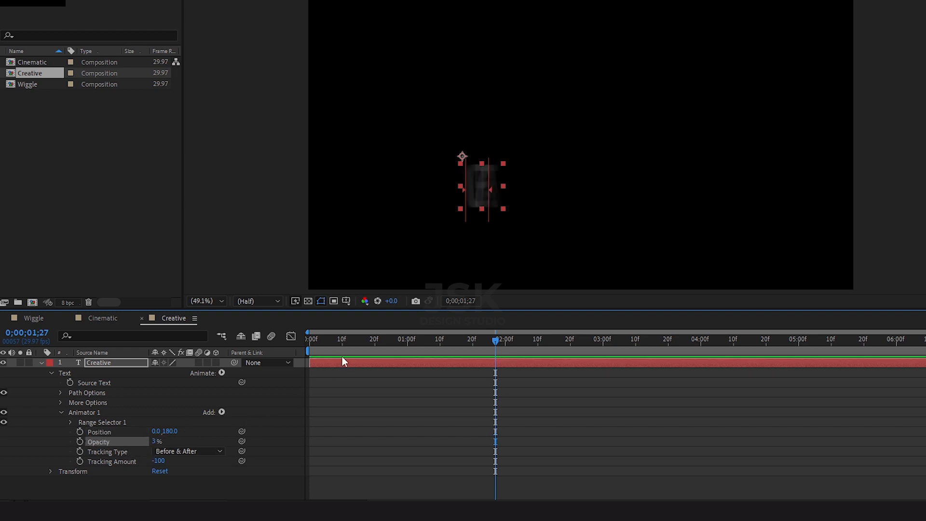
left_click(157, 441)
type("0")
key("Return")
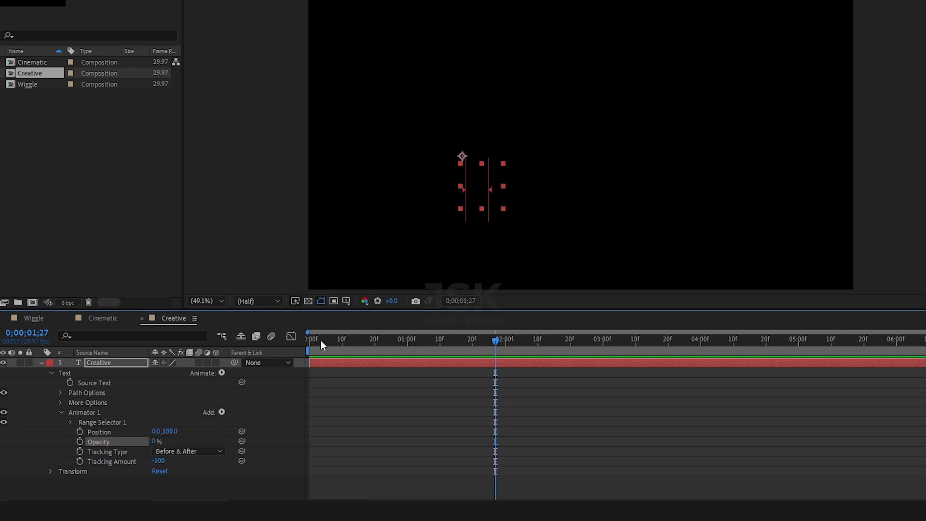
Step: Keyframe the range selector's Offset from -100% at the composition start to 100% at one second, and preview the letter reveal
left_click_drag(320, 340, 265, 340)
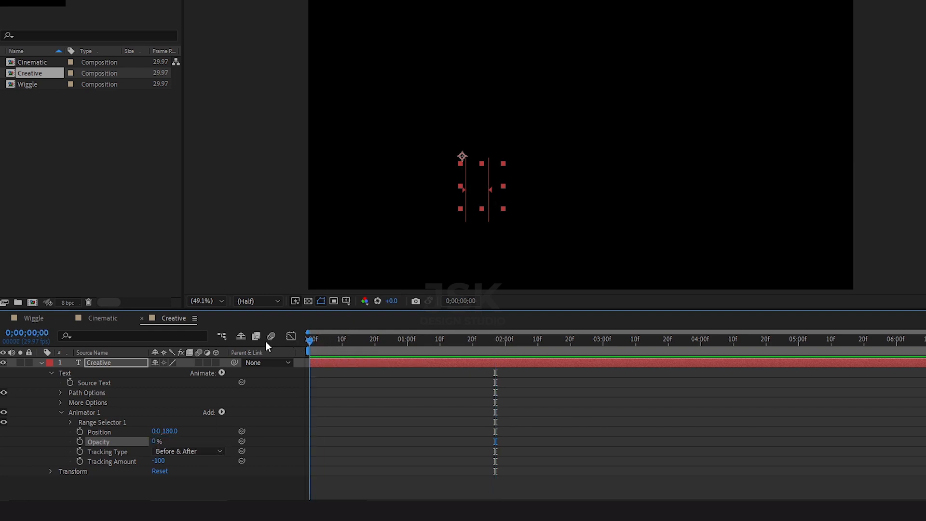
left_click(71, 423)
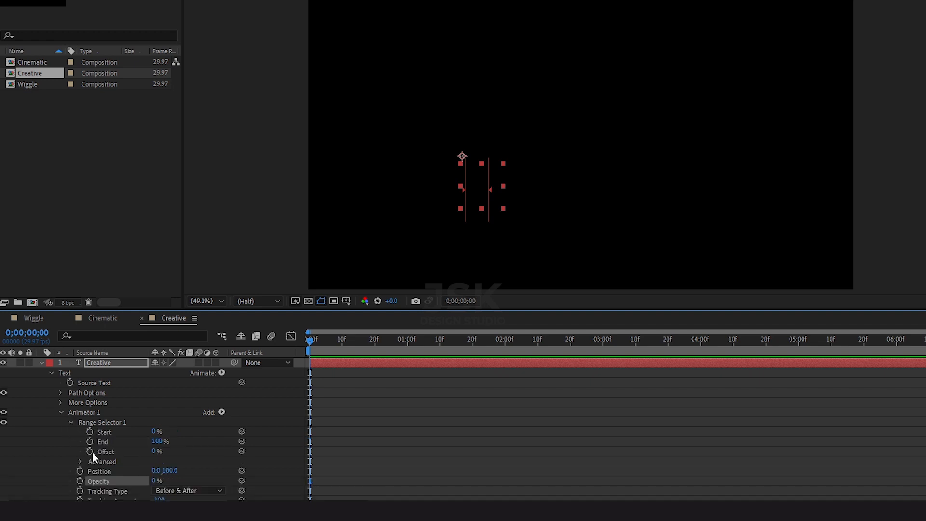
mouse_move(154, 453)
left_mouse_down()
mouse_move(116, 455)
mouse_move(146, 458)
left_mouse_up()
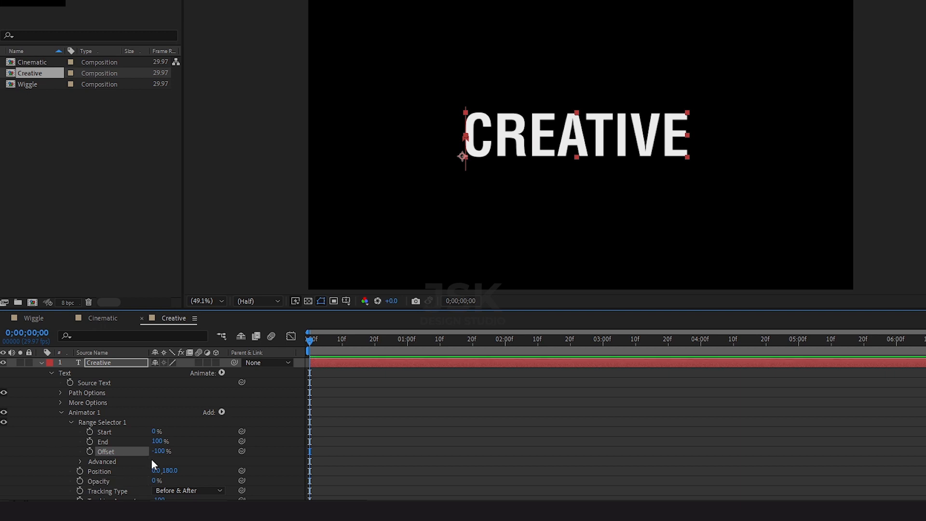
left_click(90, 451)
left_click(408, 339)
left_click_drag(157, 454, 366, 452)
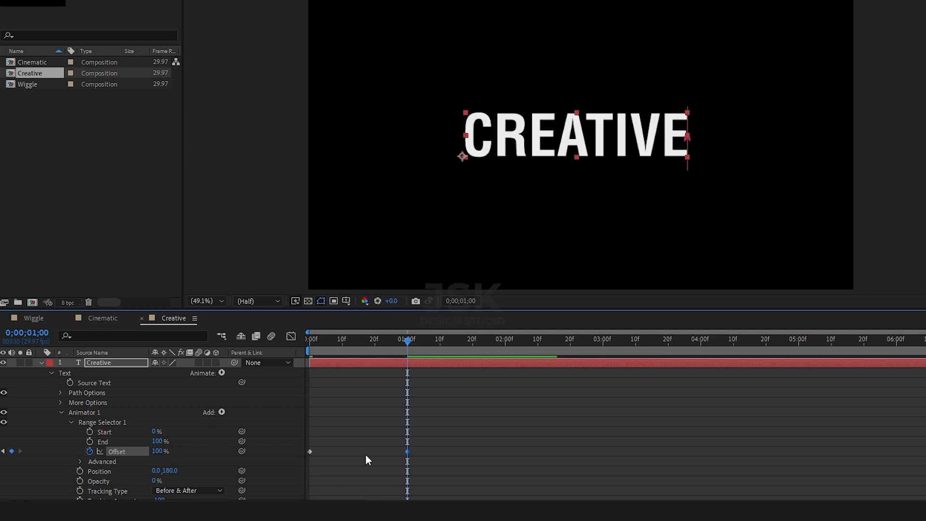
left_click(308, 339)
key("space")
key("space")
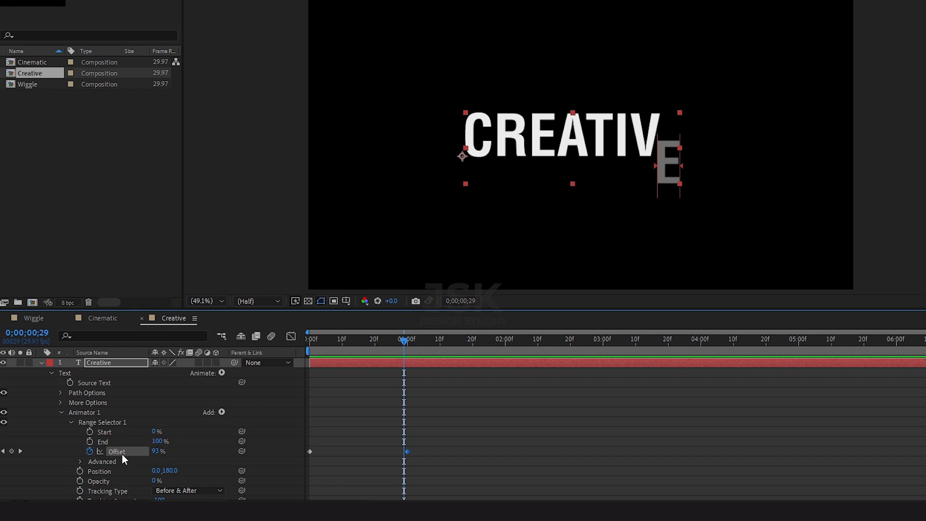
Step: Set the range selector's Shape to Ramp Up and Ease Low to 100%, and preview the smoother reveal
left_click(80, 462)
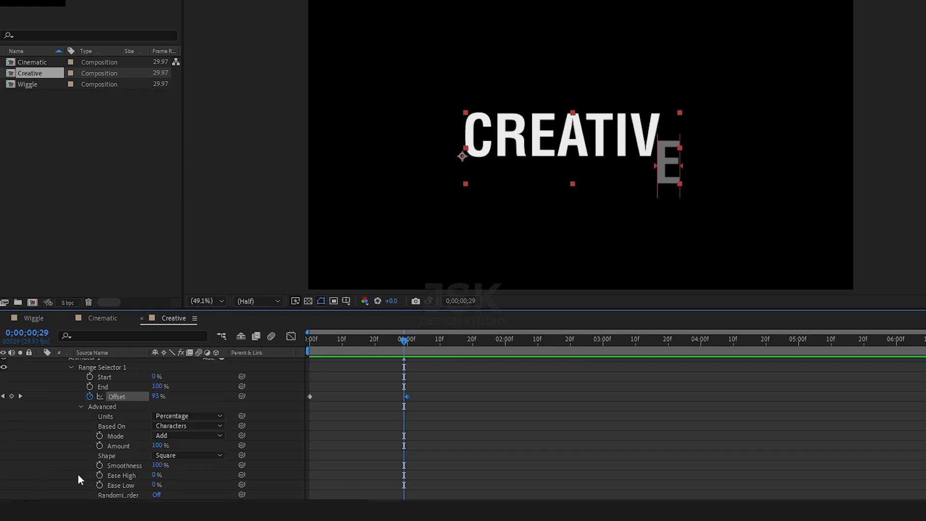
left_click(181, 456)
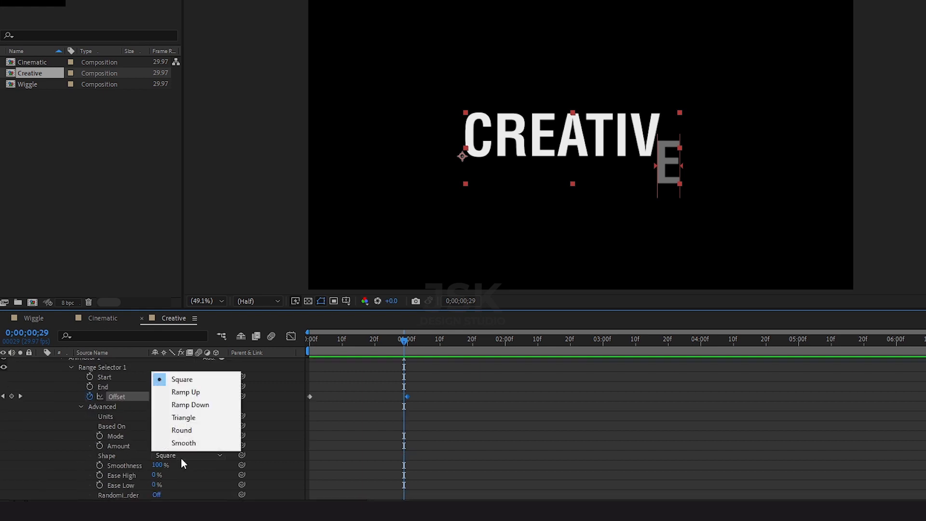
left_click(185, 392)
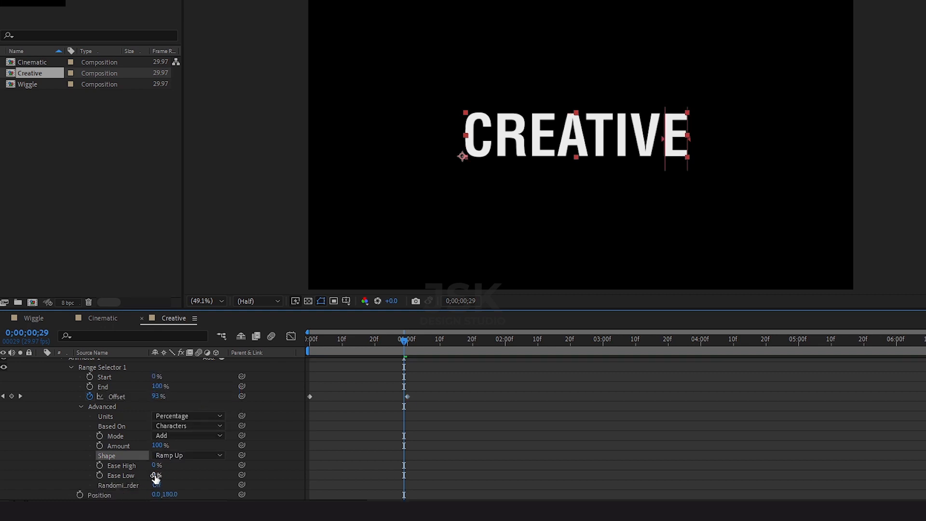
left_click_drag(157, 476, 278, 474)
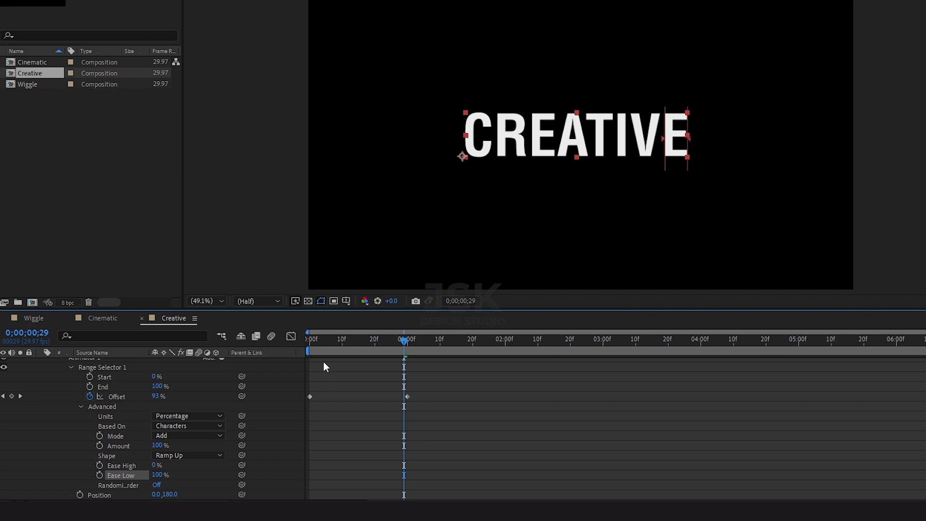
left_click_drag(325, 340, 287, 340)
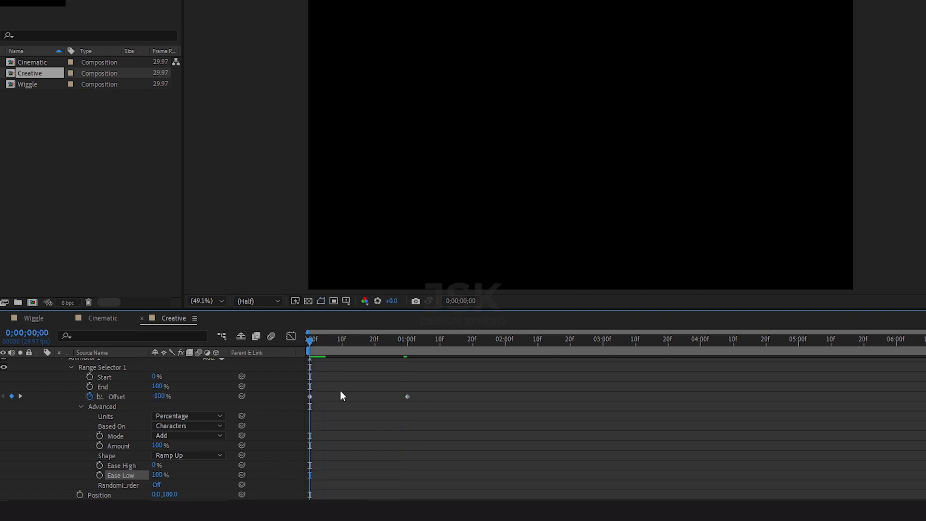
key("space")
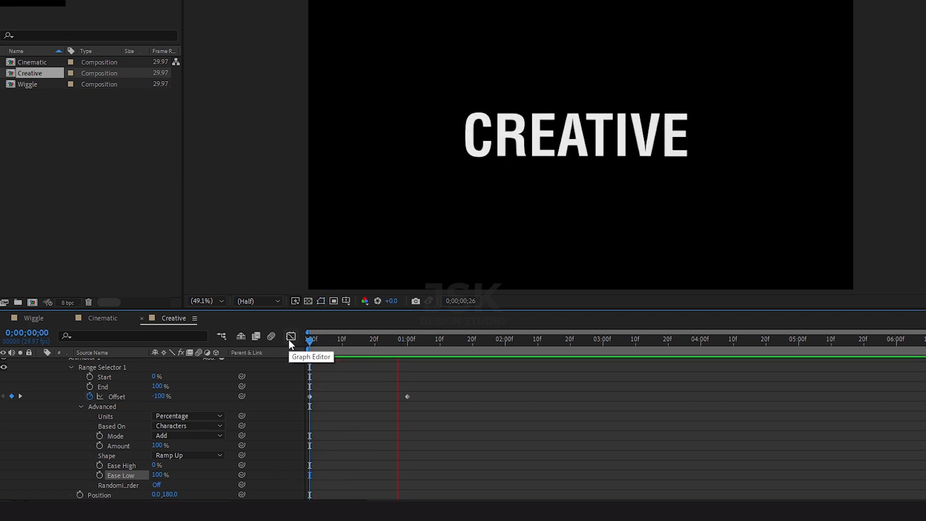
key("space")
Step: Move the second Offset keyframe to 0;00;00;22 to speed up the reveal, and preview it at full resolution
left_click_drag(407, 396, 380, 395)
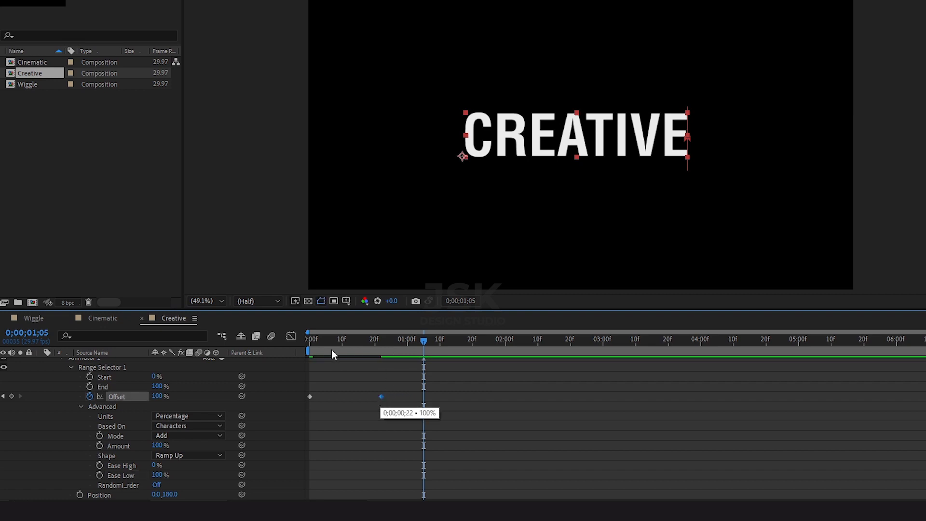
scroll(573, 137, "up", 3)
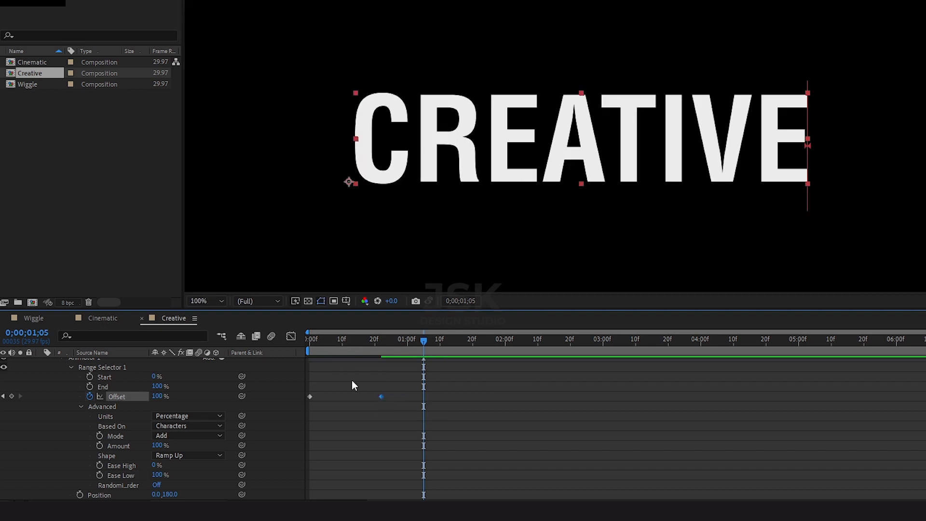
left_click_drag(328, 342, 279, 341)
key("space")
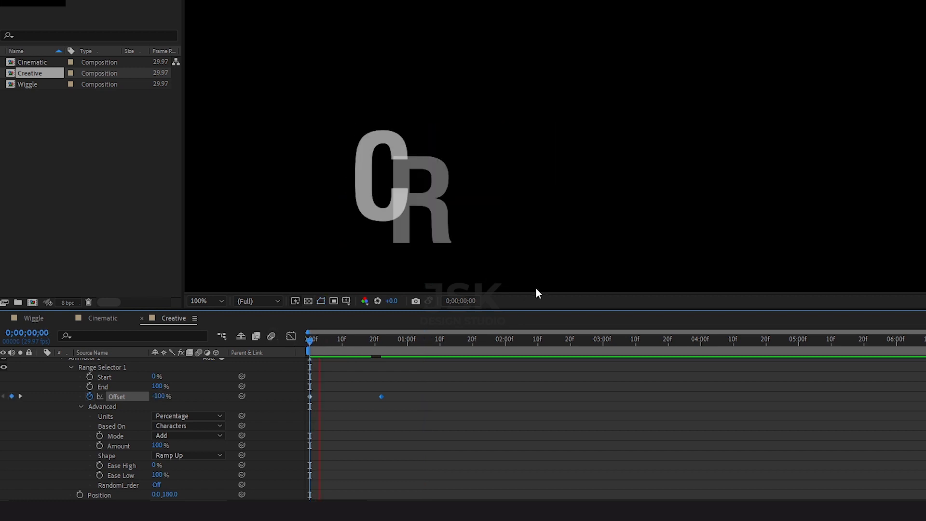
key("space")
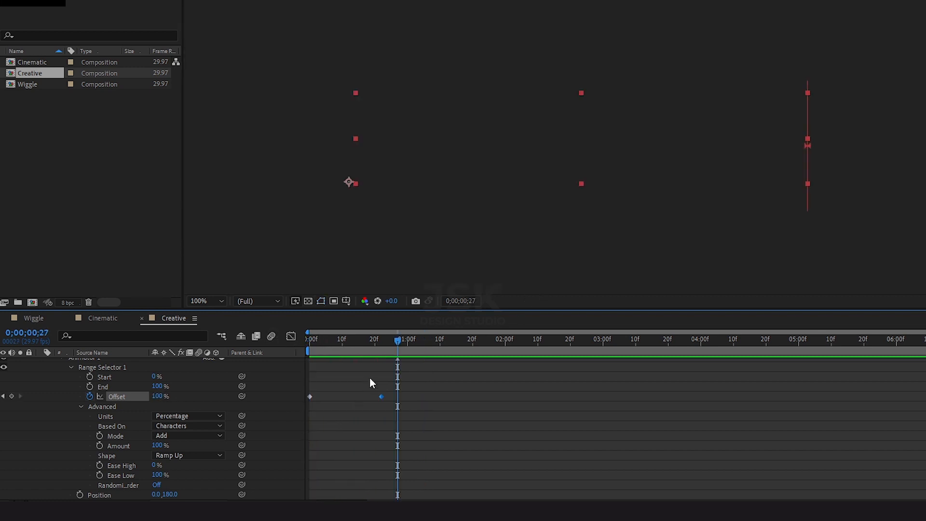
Step: Duplicate the Creative text layer, delay the copy by about one frame, and place it beneath the original
scroll(540, 175, "down", 2)
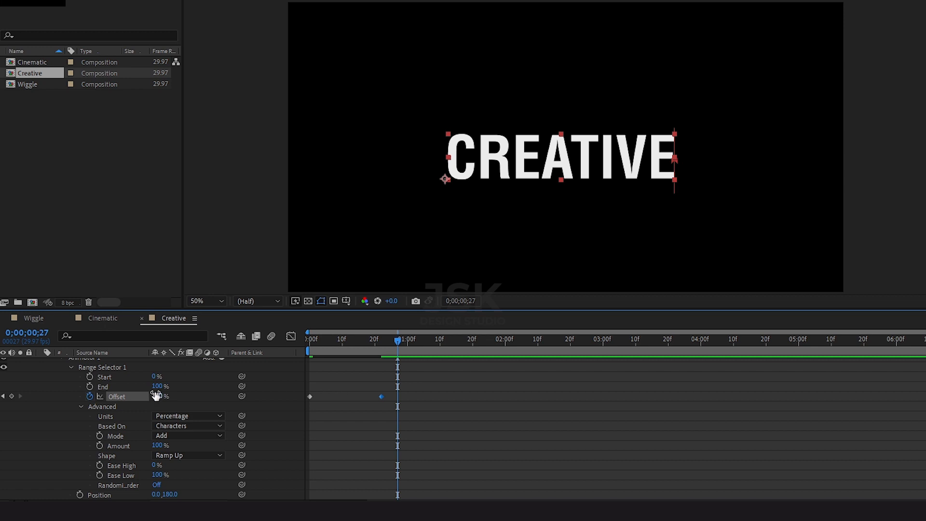
scroll(237, 413, "up", 3)
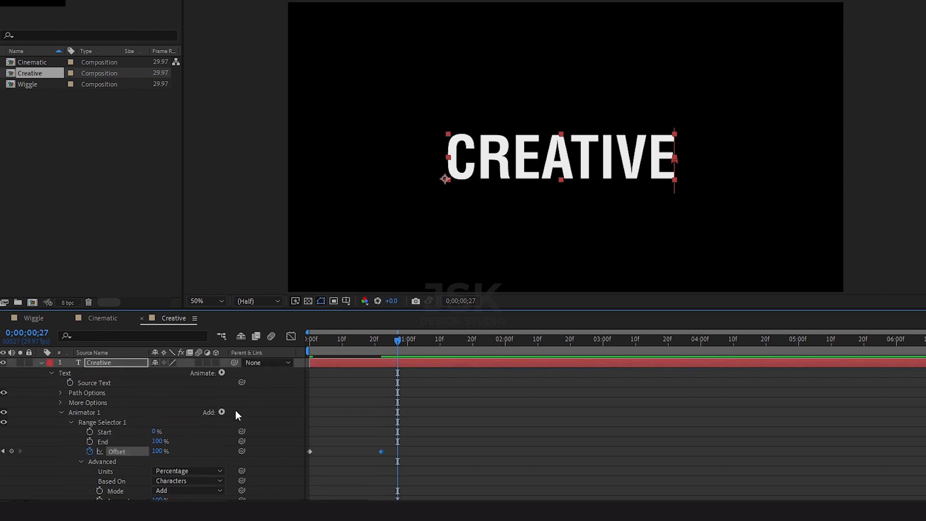
left_click(41, 363)
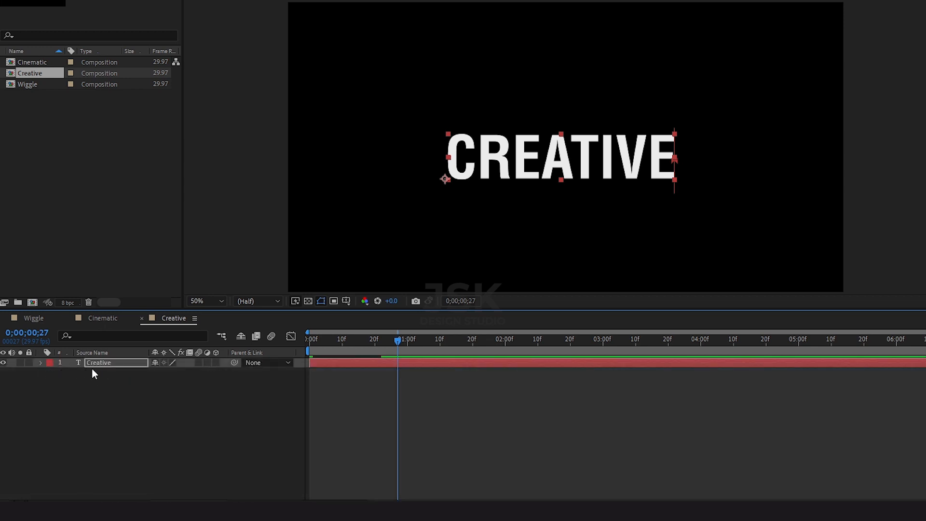
key("ctrl+d")
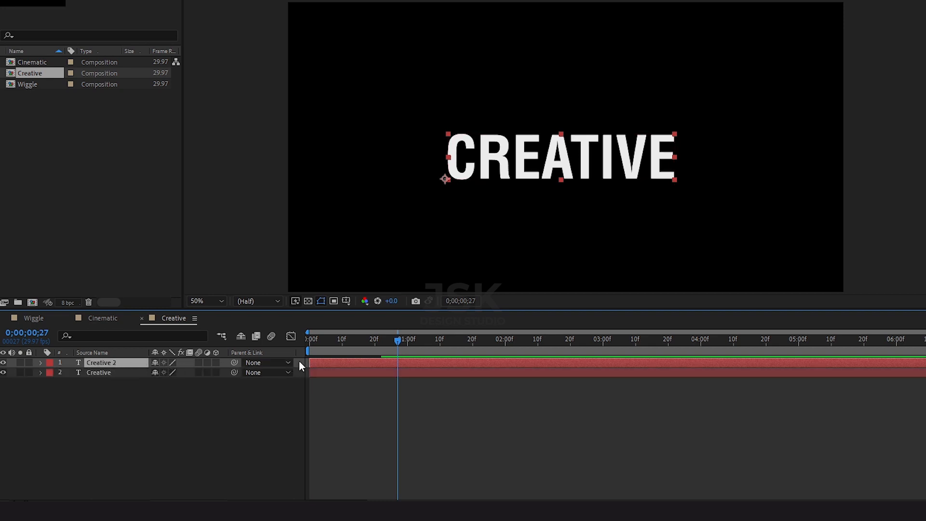
left_click_drag(316, 363, 323, 363)
left_click(104, 374)
left_click_drag(105, 374, 104, 359)
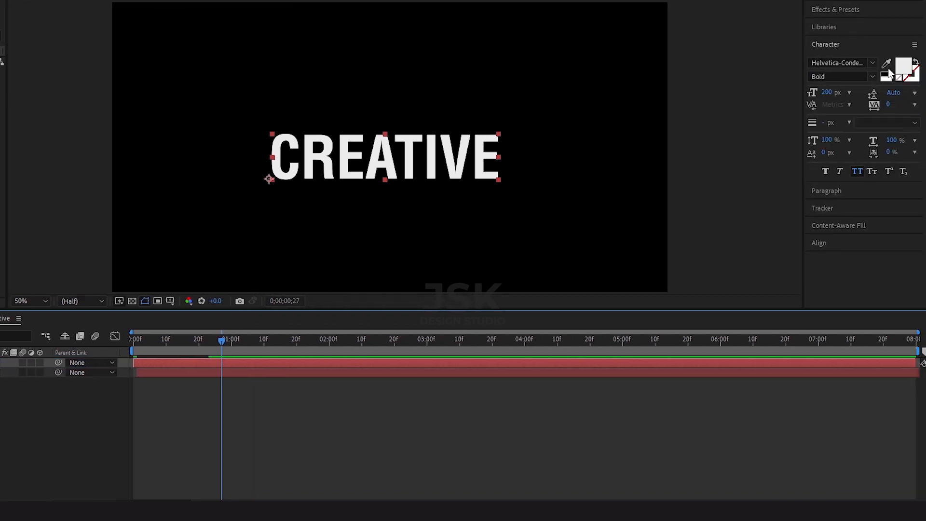
Step: Swap fill and stroke on the upper text layer to make it an outline, and preview the two layers together
left_click(917, 65)
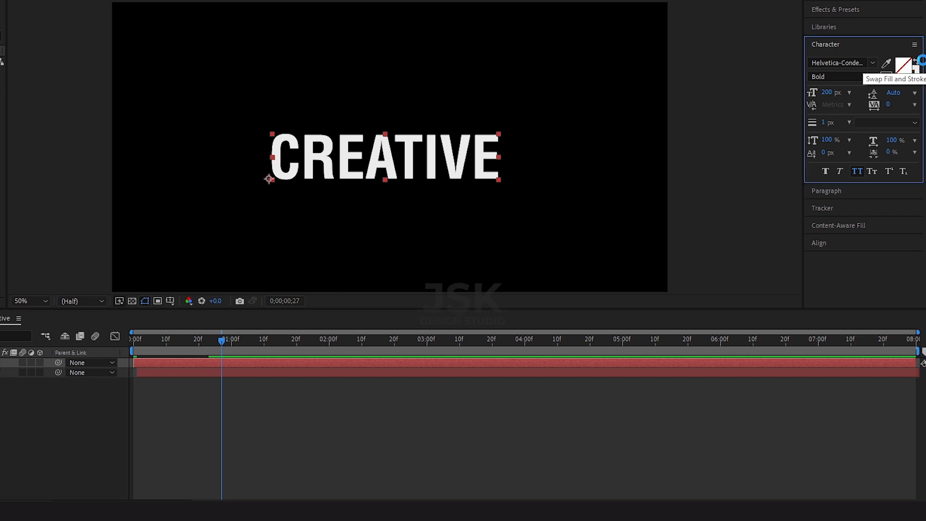
left_click_drag(145, 343, 132, 338)
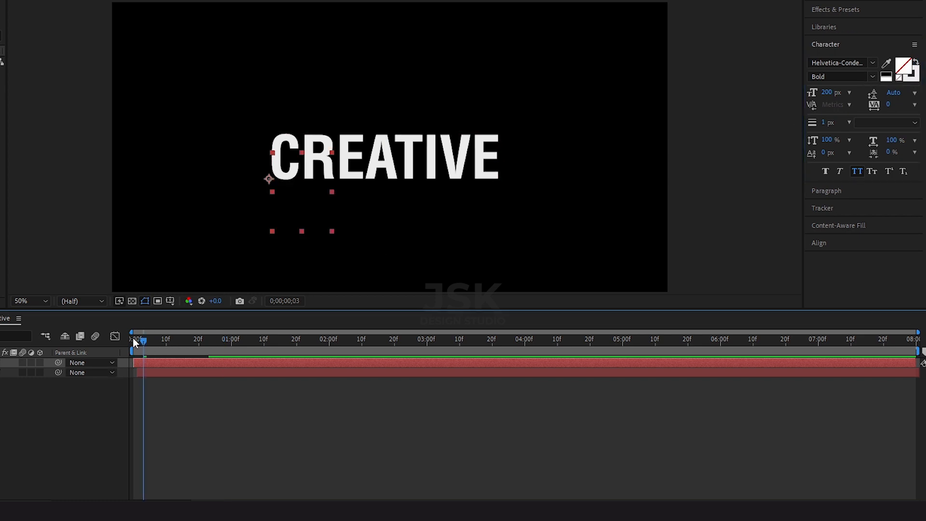
key("space")
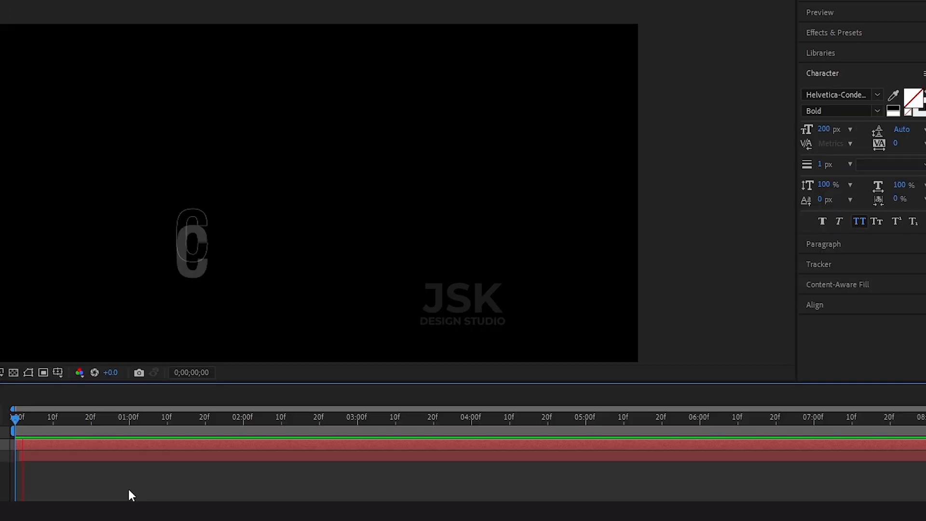
Step: Shift the filled lower text layer so it starts about two frames after the outline layer, and preview the overlap
left_click(32, 458)
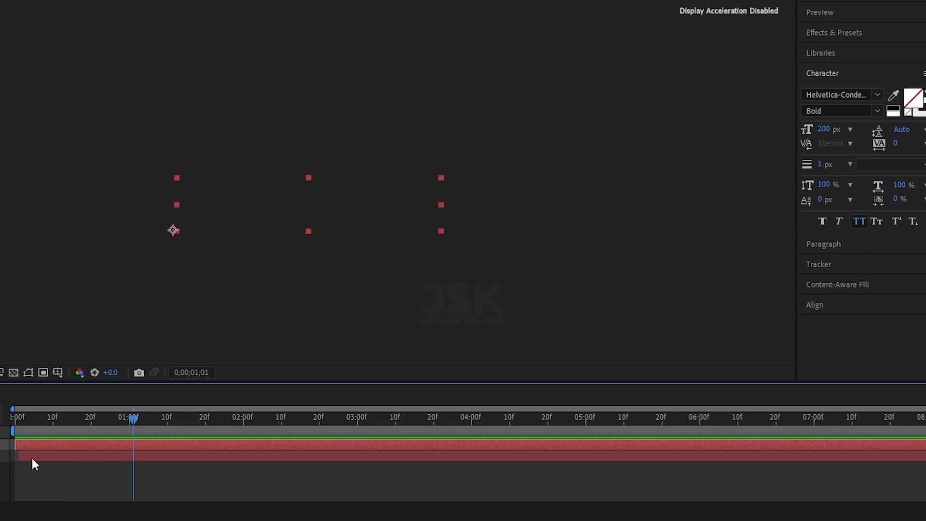
left_click_drag(28, 454, 31, 455)
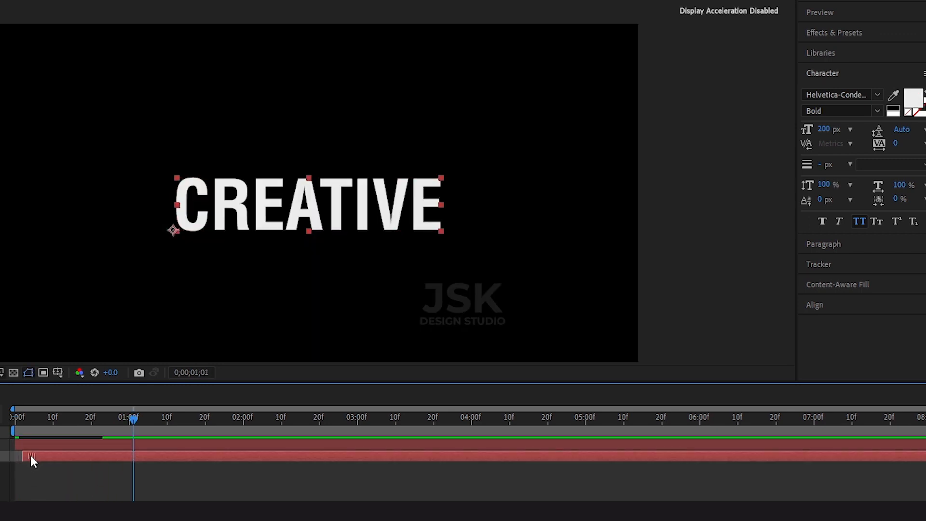
left_click_drag(24, 421, 12, 421)
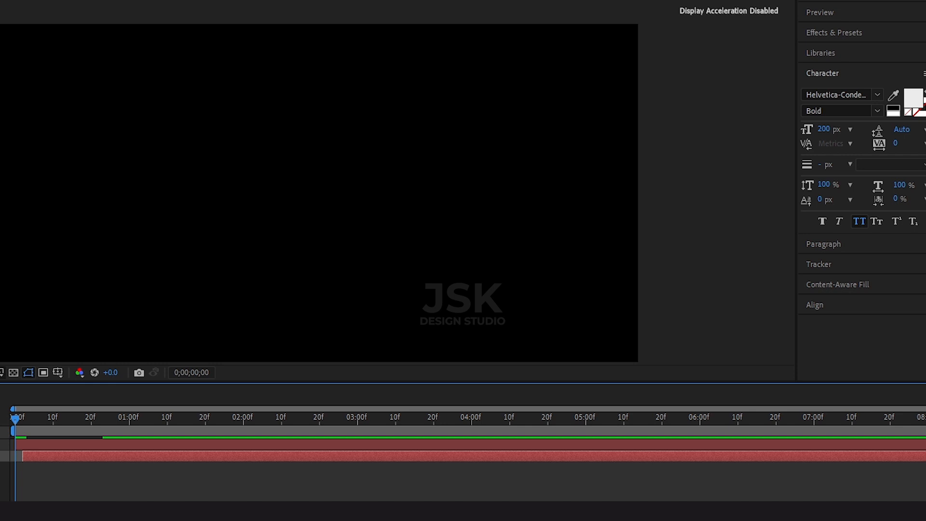
key("space")
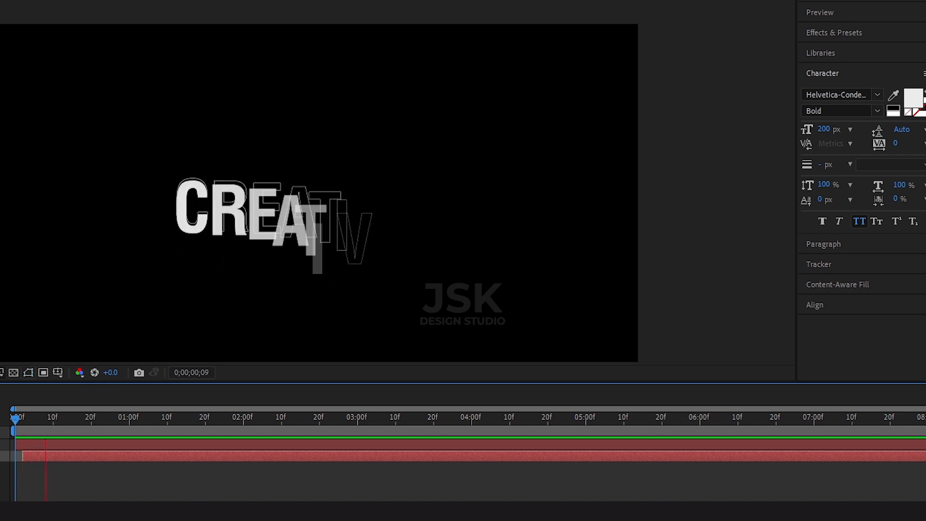
key("space")
left_click_drag(16, 418, 1, 419)
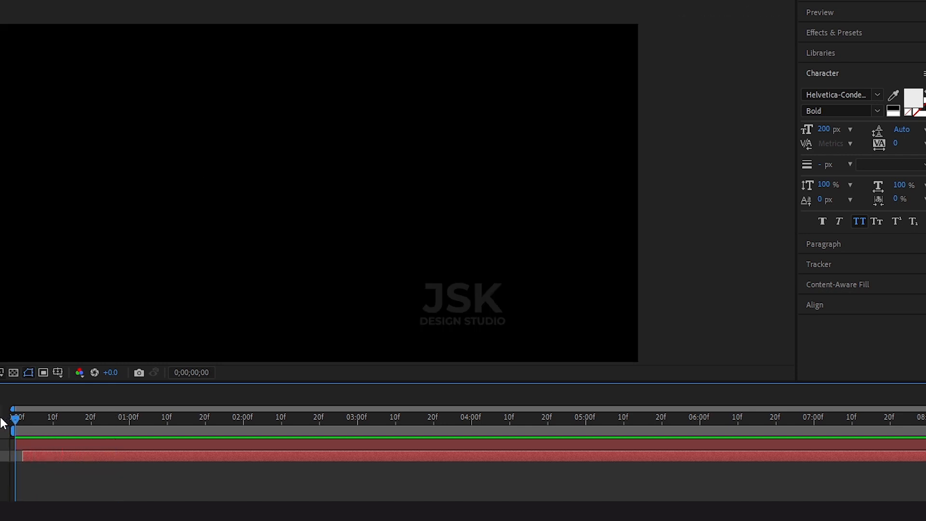
key("space")
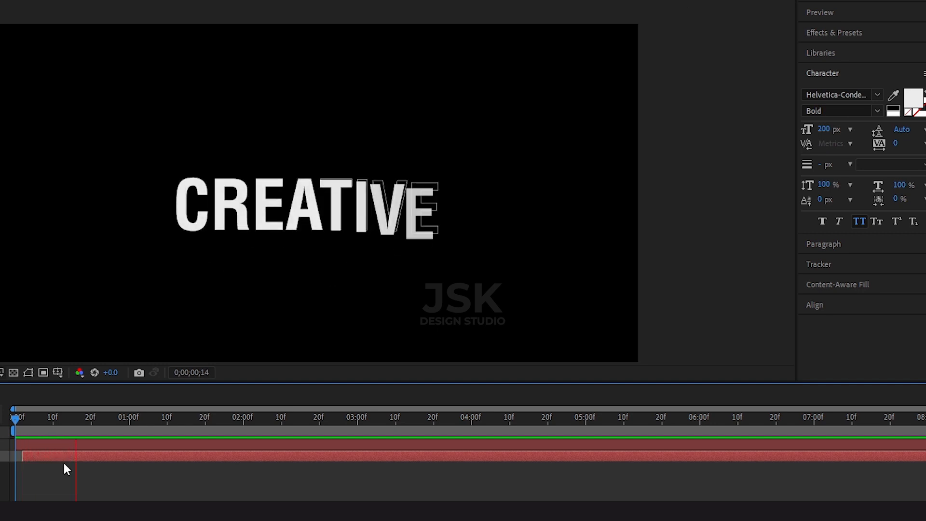
key("space")
Step: Set the stroke width of the upper outline text layer to 5 px and preview the animation
left_click(31, 419)
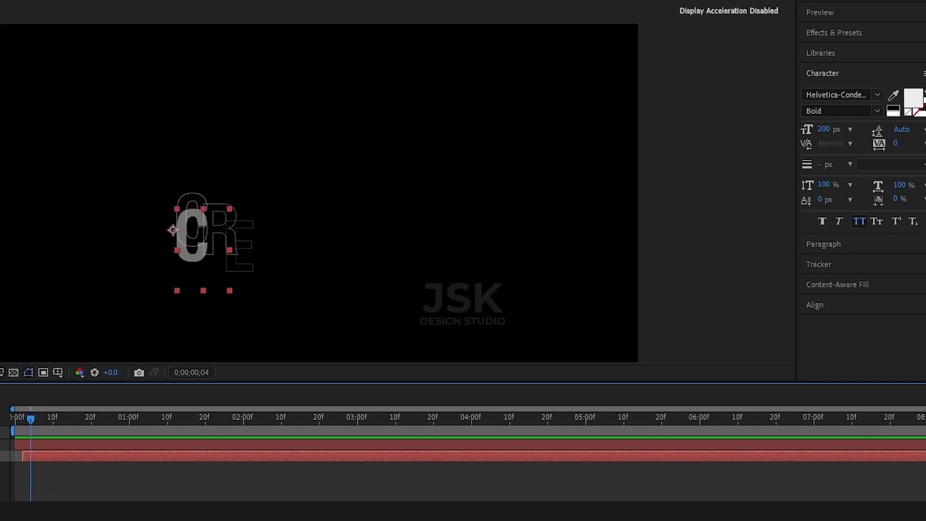
left_click(19, 443)
left_click(923, 110)
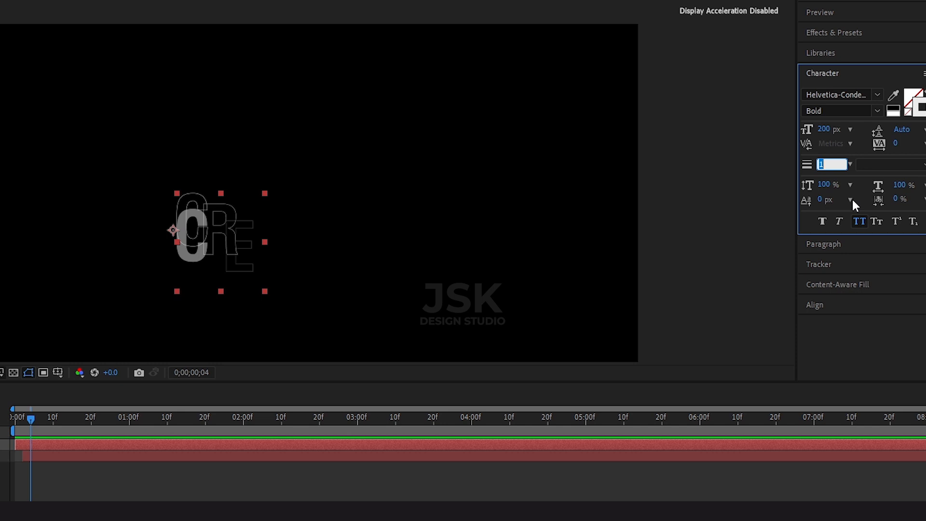
type("5")
key("Return")
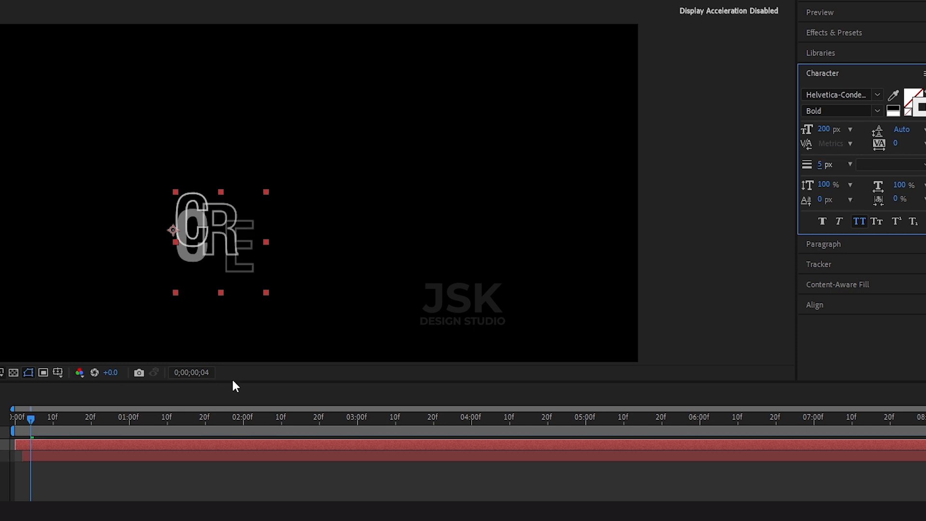
left_click_drag(30, 419, 15, 418)
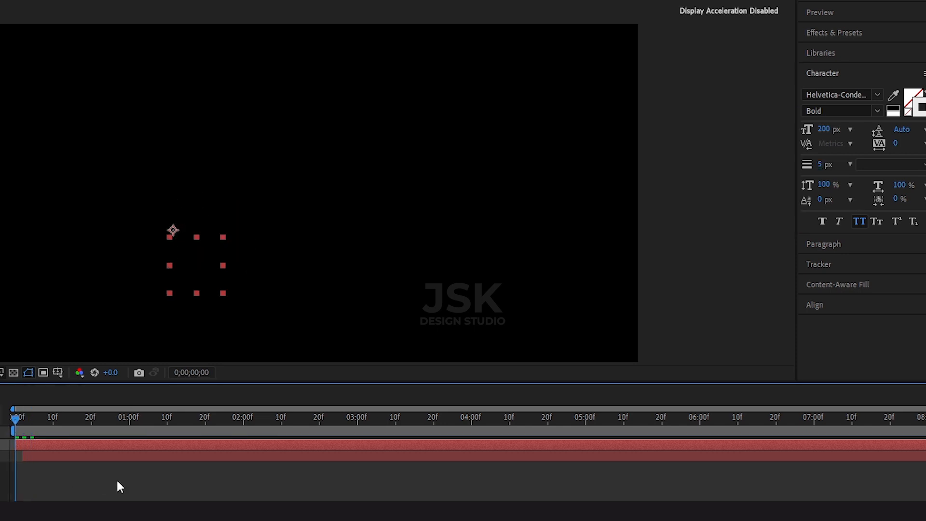
key("space")
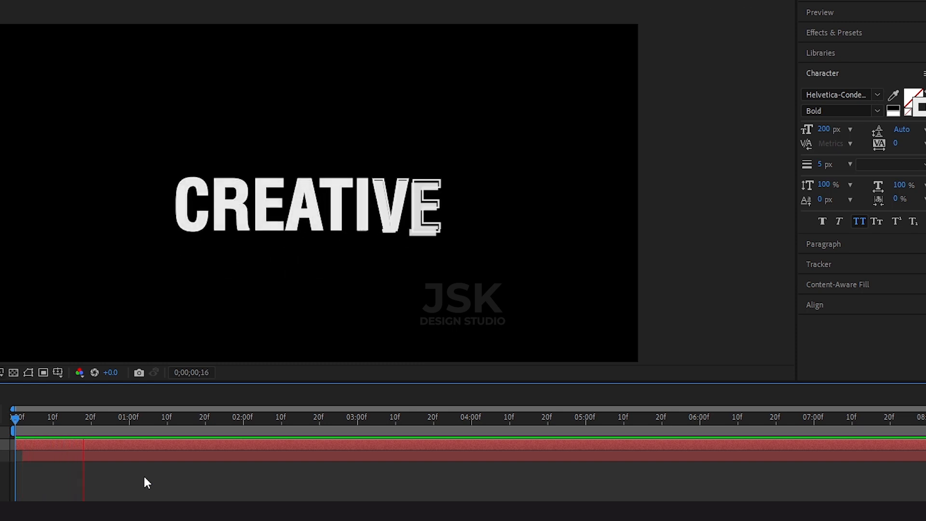
key("space")
Step: Set the outline text layer's stroke width to 3 px and play the animation back
left_click(826, 165)
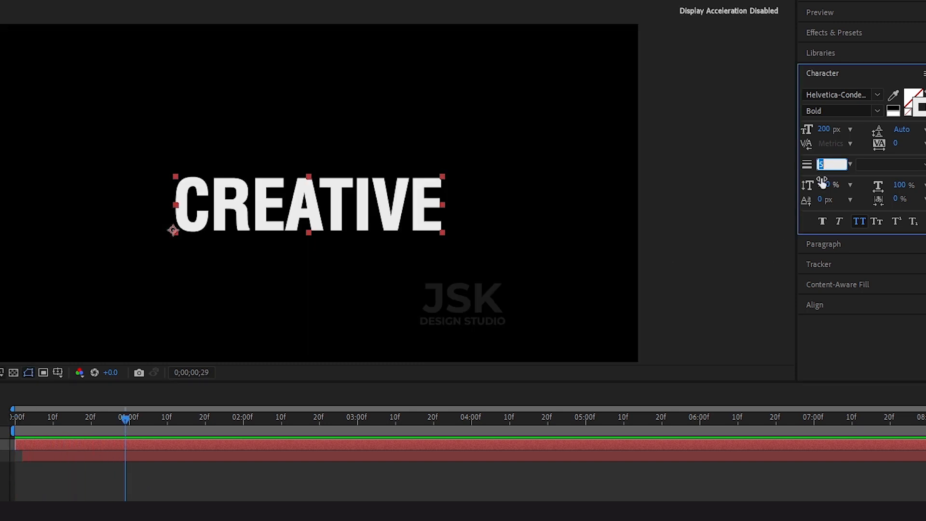
type("3")
key("Return")
left_click(21, 419)
key("space")
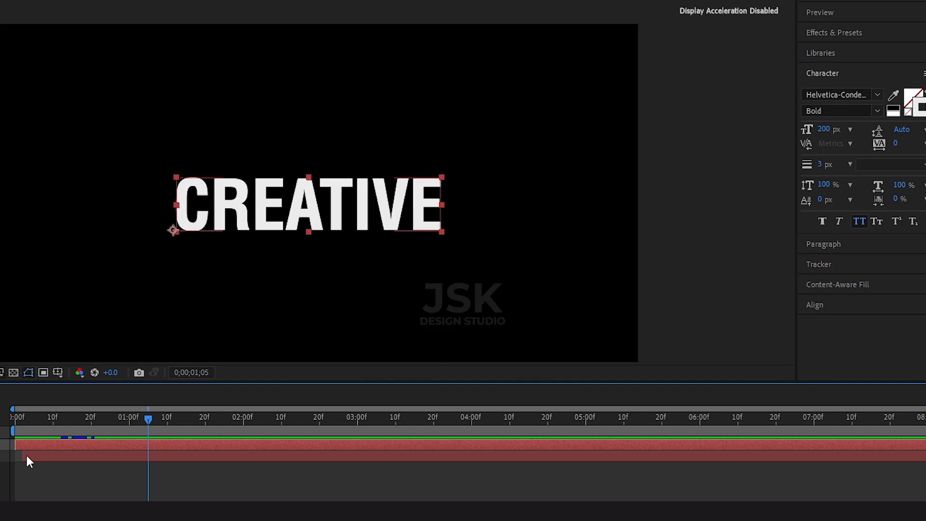
Step: Shift the filled text layer so it starts about three frames after the outline layer, and preview the result
left_click_drag(27, 456, 31, 456)
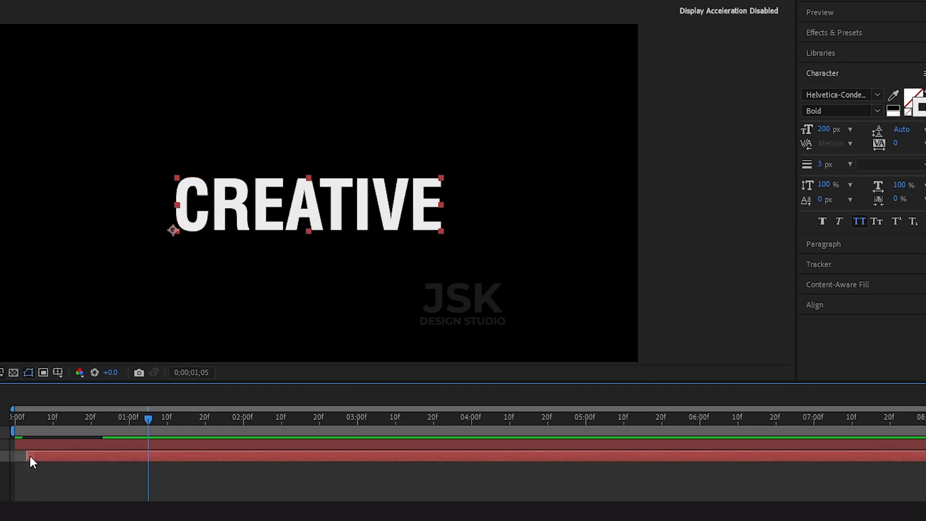
left_click(22, 424)
key("space")
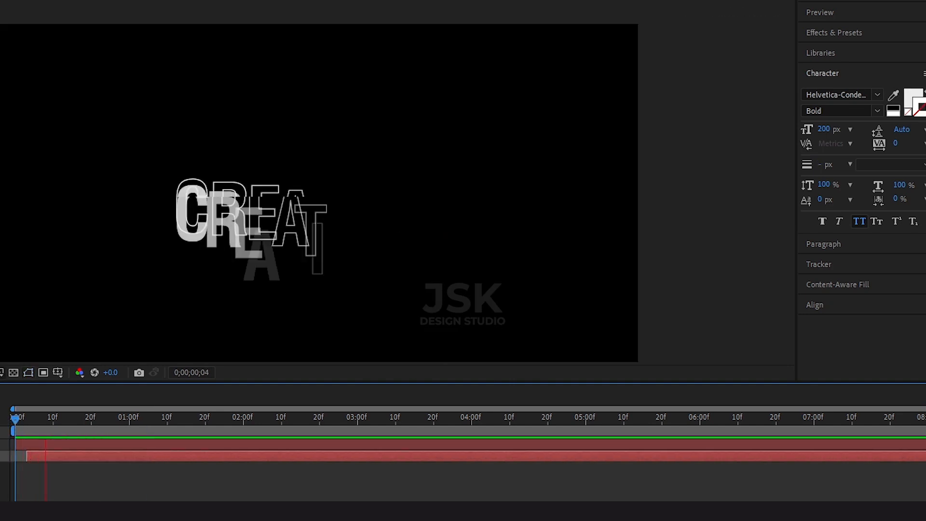